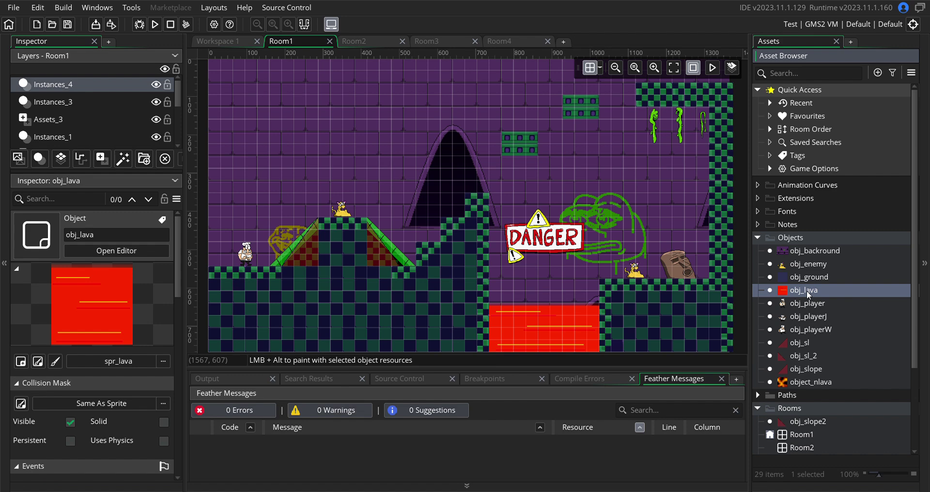
Delete obj_lava from the project and fill the pit in Room1 with an object_nlava instance at 736, 640, scaled 9 by 4
key("Delete")
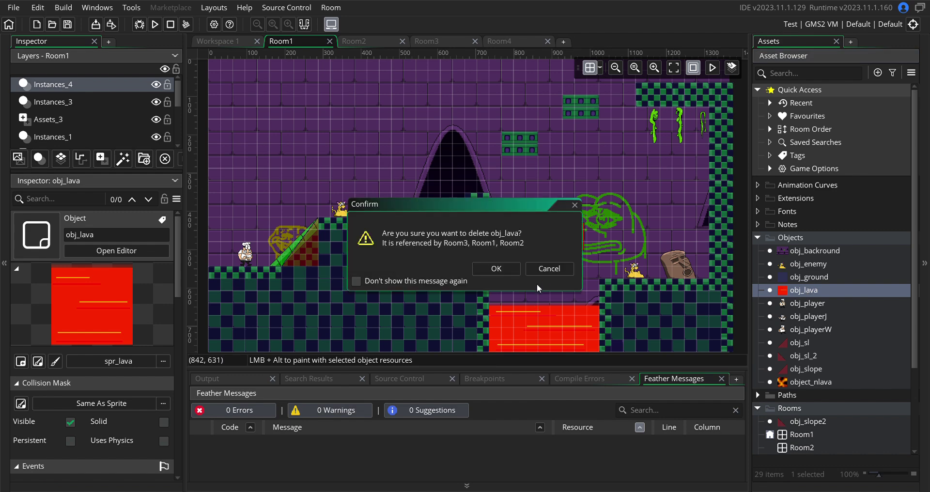
left_click(479, 267)
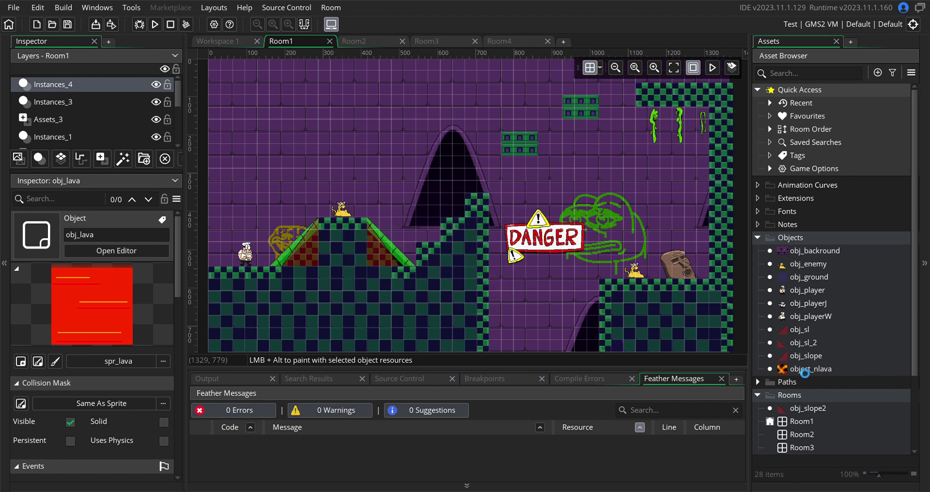
left_click_drag(763, 370, 561, 357)
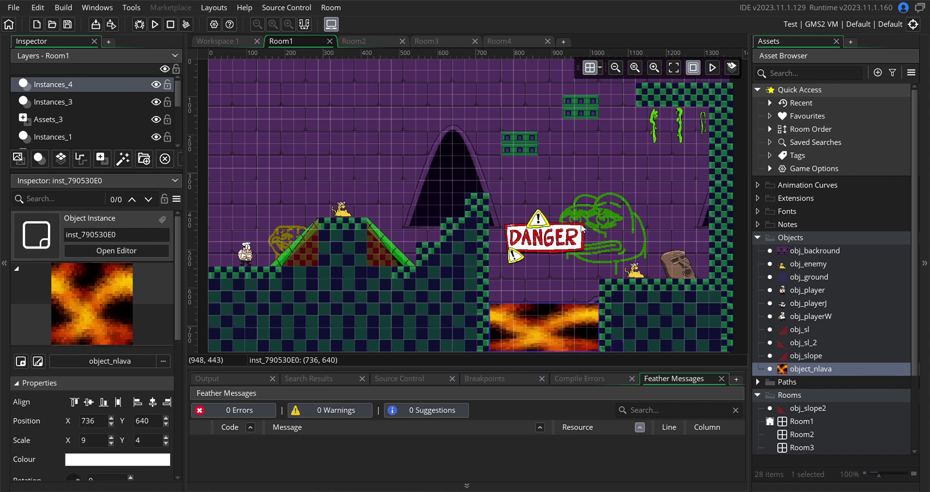
left_click(351, 42)
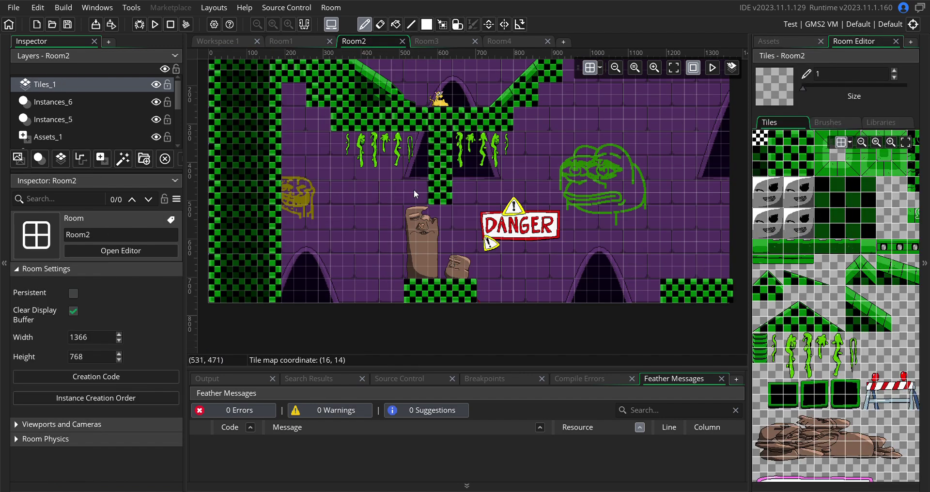
scroll(811, 226, "down", 2)
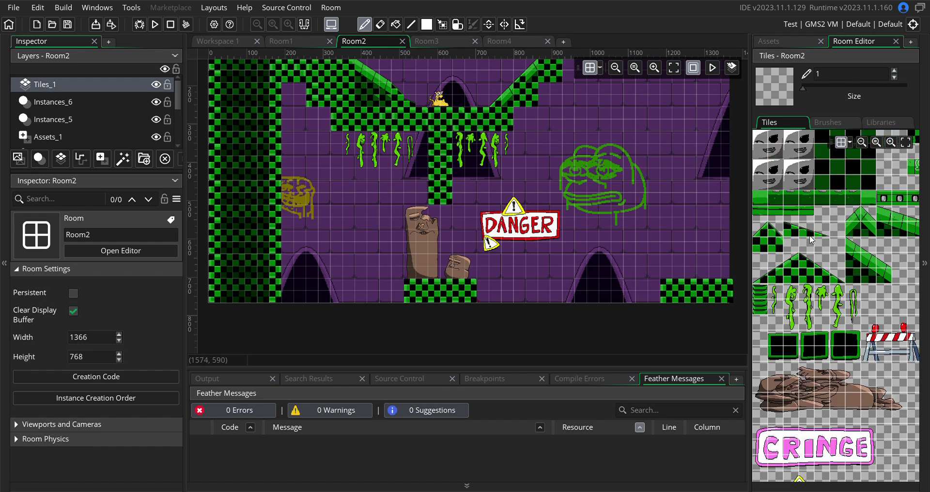
scroll(811, 225, "up", 2)
scroll(827, 135, "up", 1)
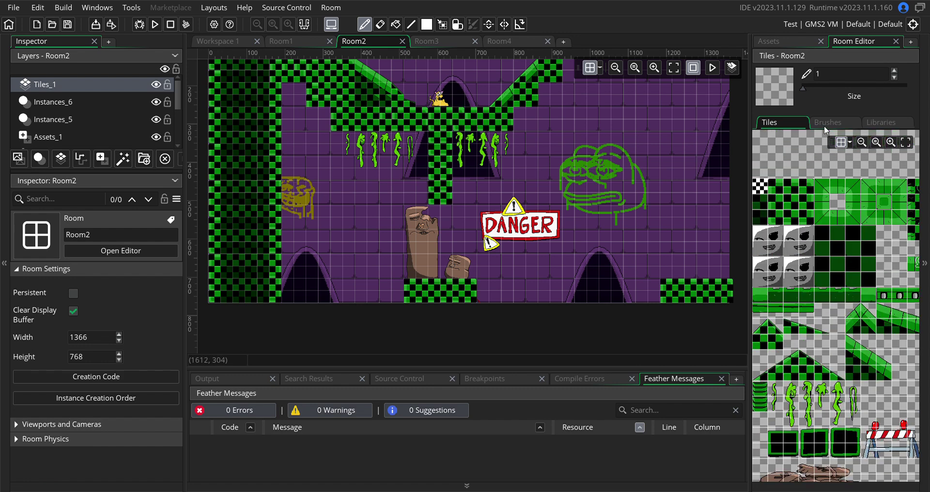
left_click(402, 41)
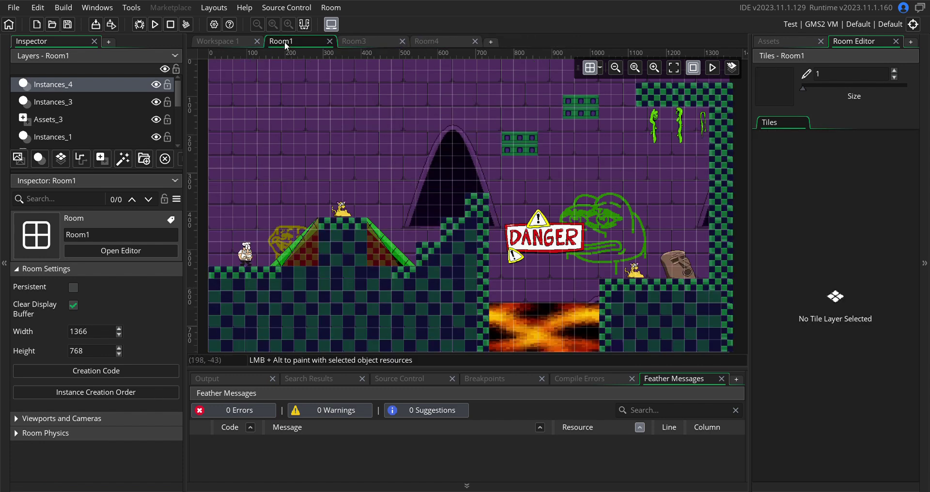
Examine the layers of Room1, then the tiles and brushes available for its Tiles_1 layer
left_click(99, 89)
scroll(100, 106, "down", 2)
left_click(81, 98)
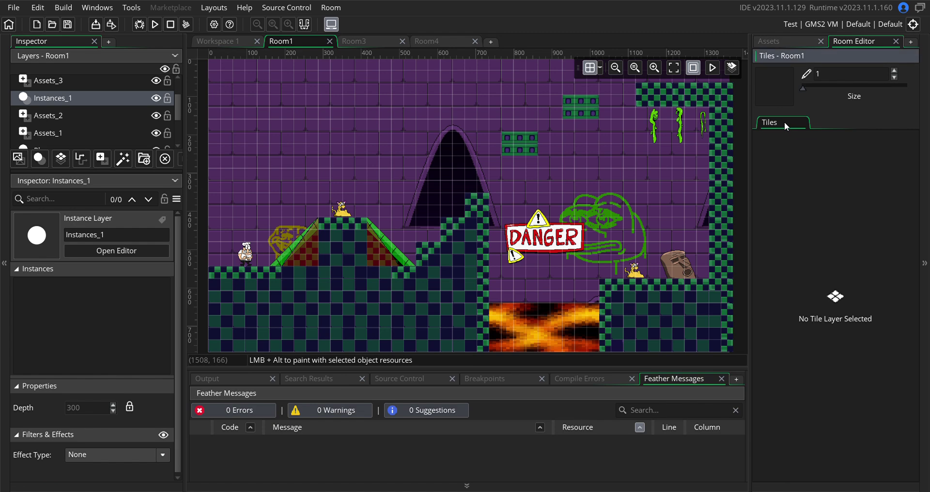
scroll(103, 97, "up", 1)
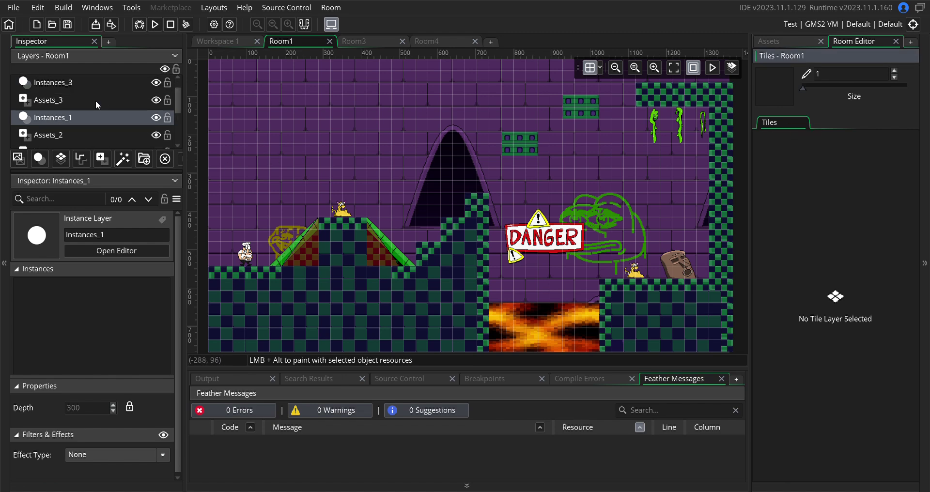
scroll(95, 101, "down", 2)
scroll(78, 119, "down", 2)
left_click(62, 111)
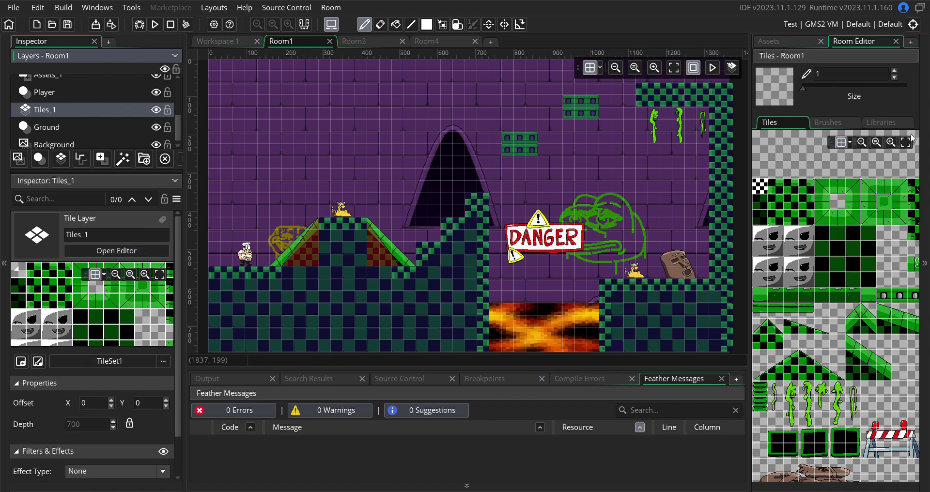
left_click(819, 120)
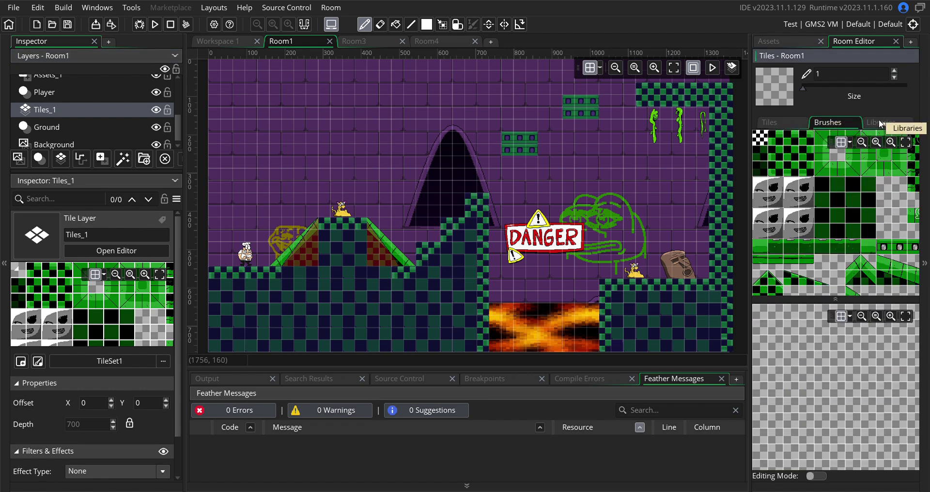
left_click(784, 120)
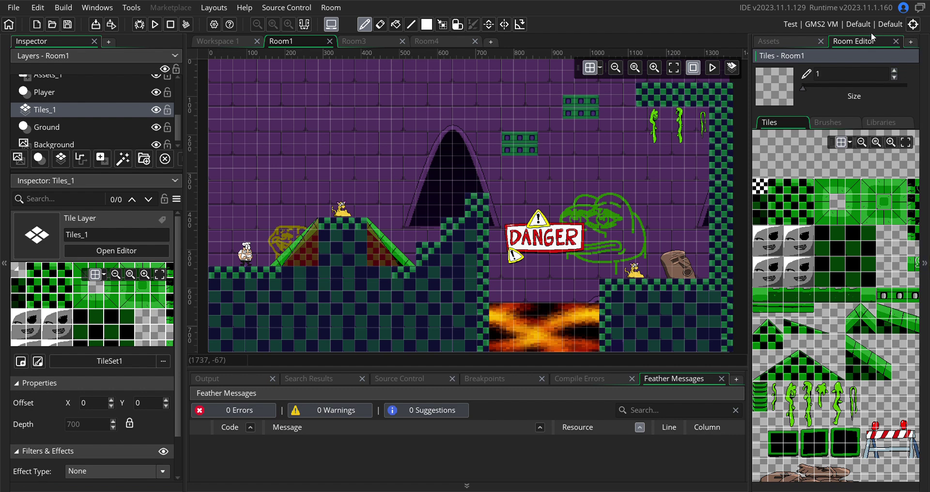
Detach the Room Editor panel for Room1 into a floating window and close it
left_click_drag(891, 40, 867, 42)
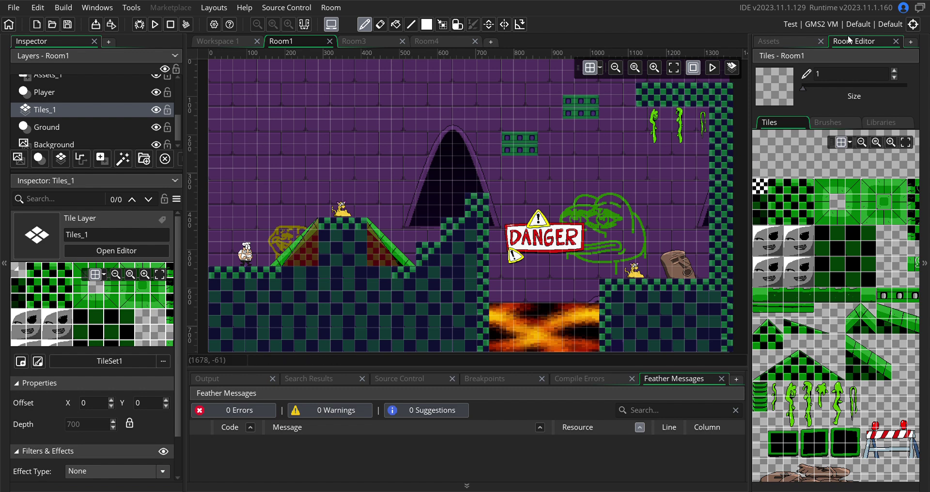
left_click_drag(854, 33, 462, 95)
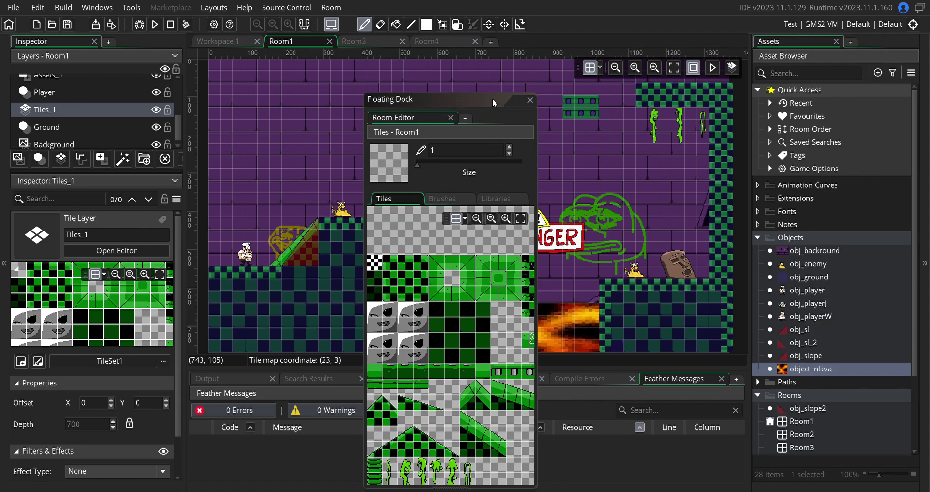
left_click_drag(492, 98, 630, 76)
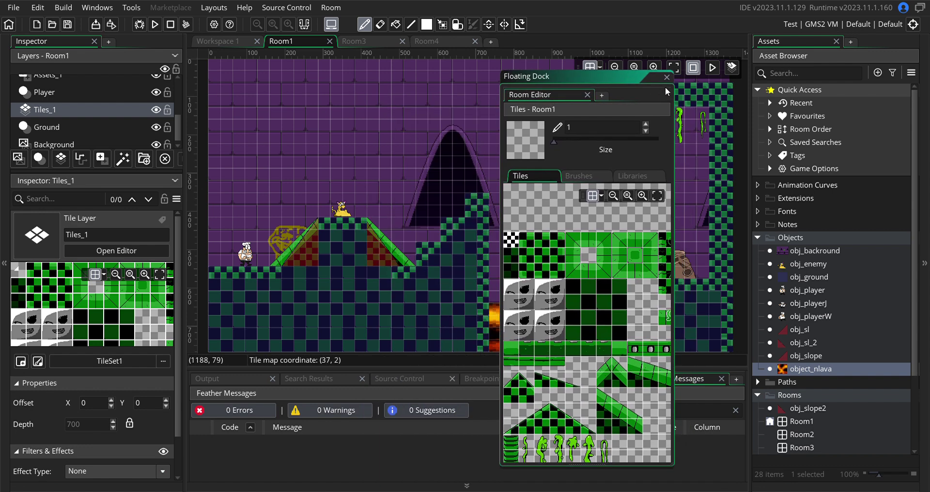
left_click(589, 96)
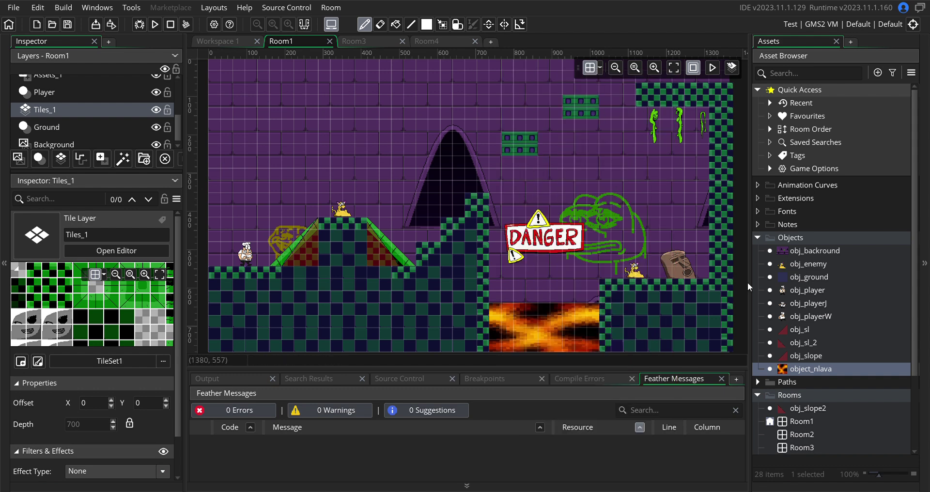
Switch to Room3 and back to Room1, and dismiss the Room Editor panel again
left_click(353, 40)
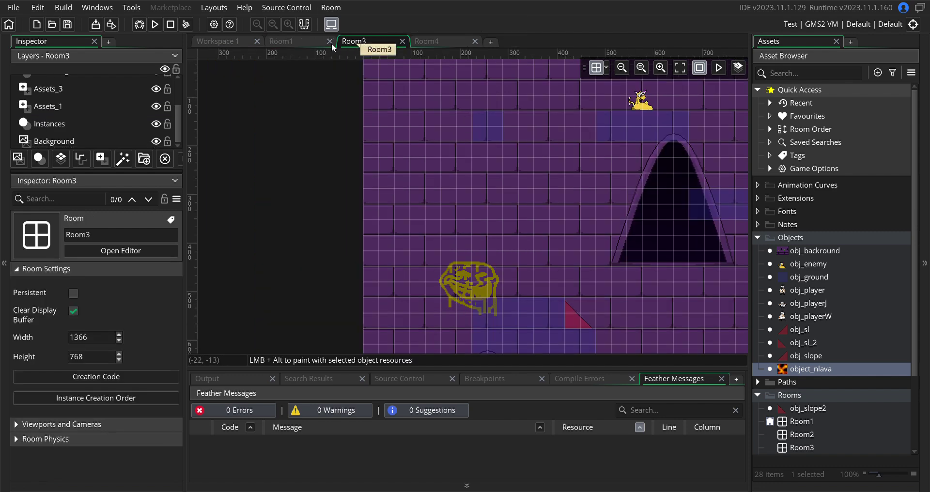
left_click(301, 42)
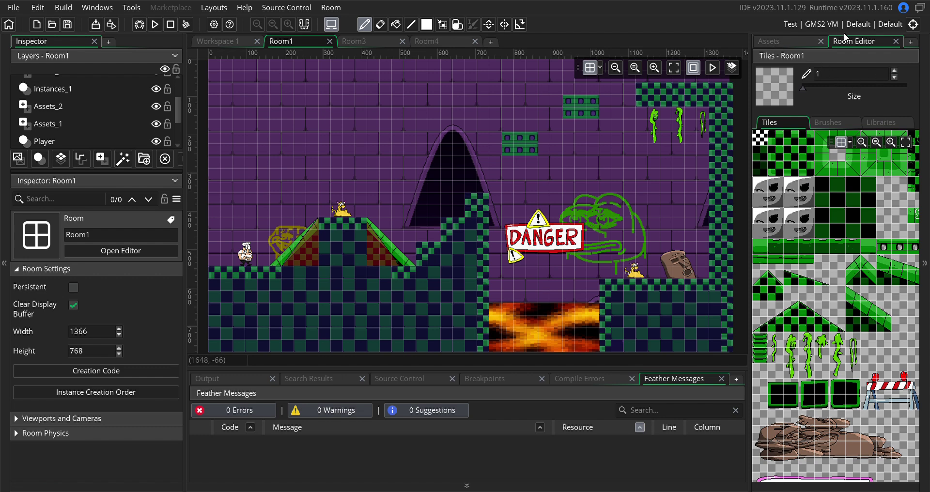
left_click_drag(855, 38, 490, 83)
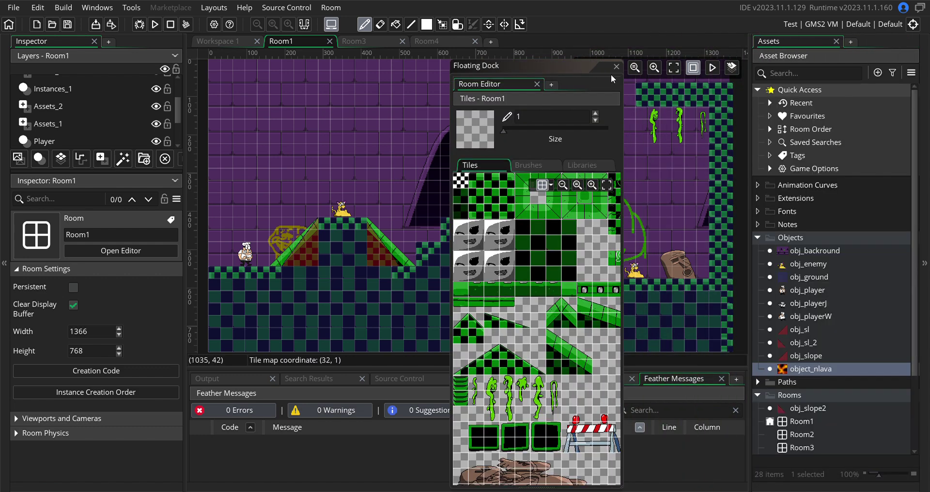
left_click(616, 67)
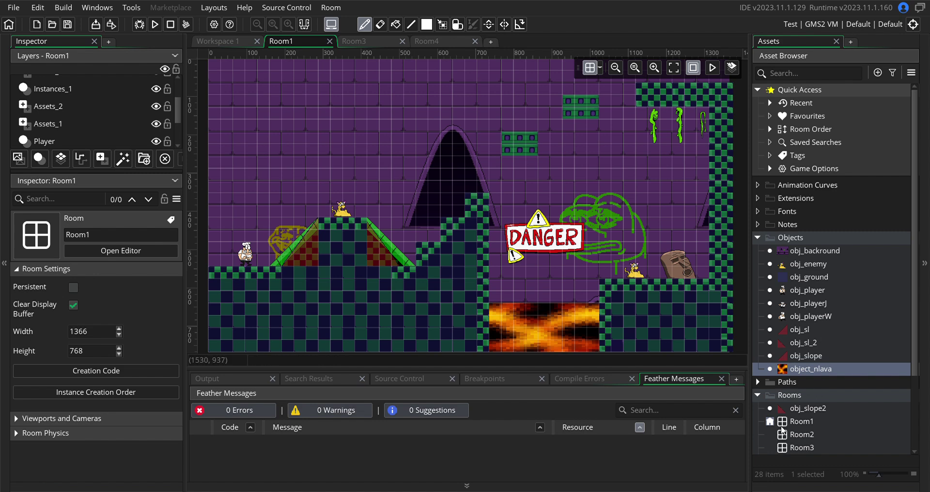
Open Room2 and detach and close its Room Editor panel to bring back the asset list
left_click(793, 439)
double_click(793, 439)
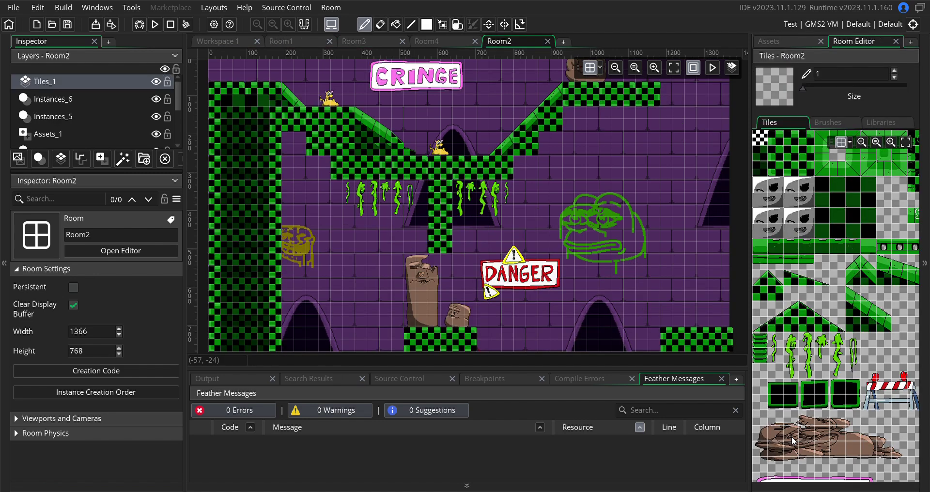
scroll(591, 199, "down", 2)
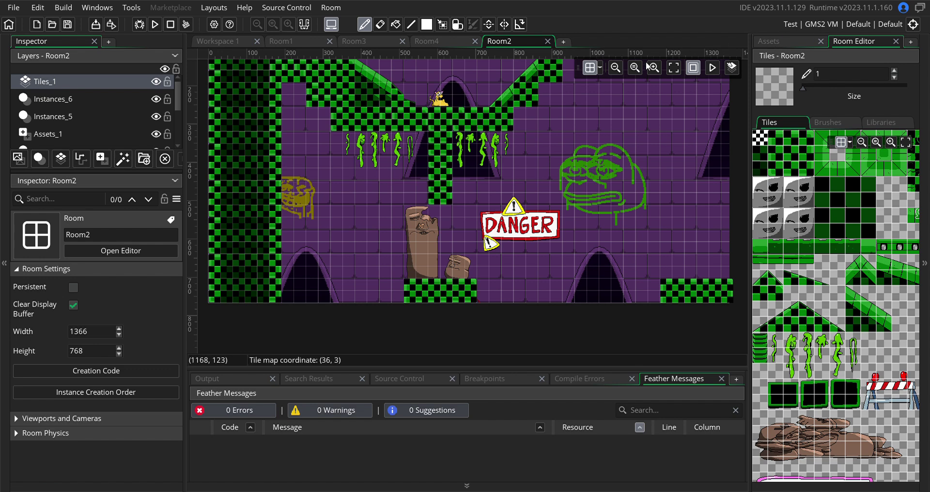
left_click_drag(856, 42, 640, 90)
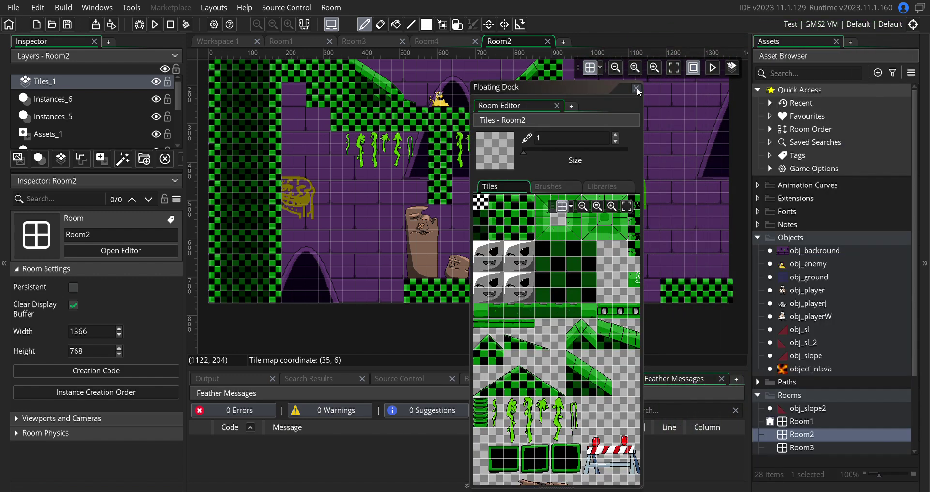
left_click(638, 88)
scroll(650, 216, "down", 2)
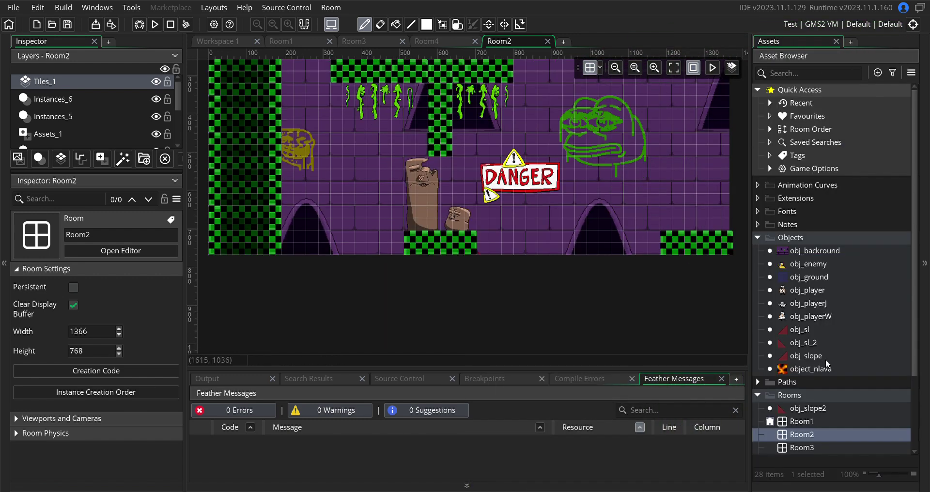
Place object_nlava on a new instance layer in Room2 at 704, 704 and stretch it across the wide floor gap, scaled 15 by 2
left_click_drag(810, 369, 493, 245)
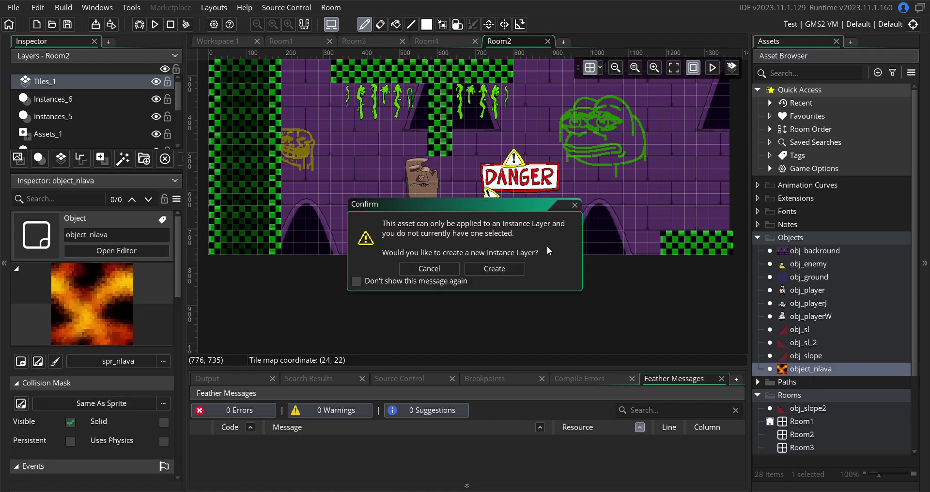
left_click(497, 269)
left_click(484, 236)
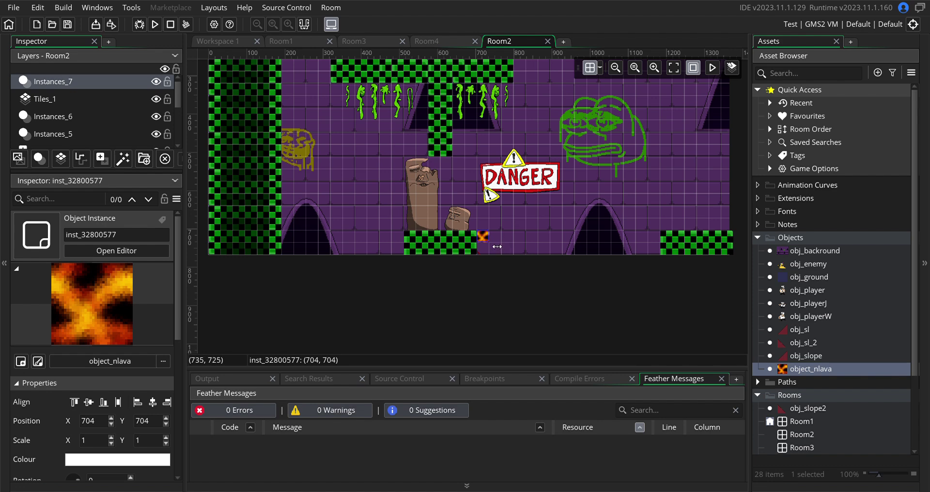
left_click_drag(504, 247, 664, 257)
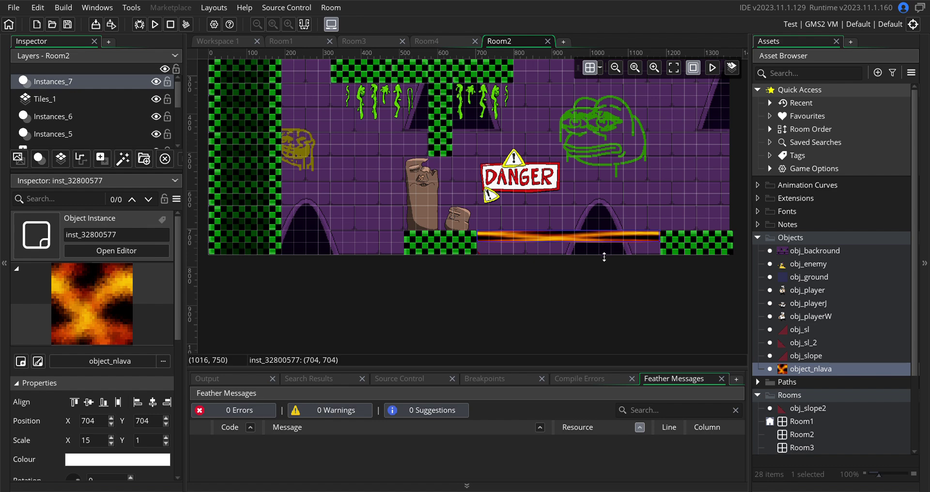
left_click_drag(604, 257, 604, 264)
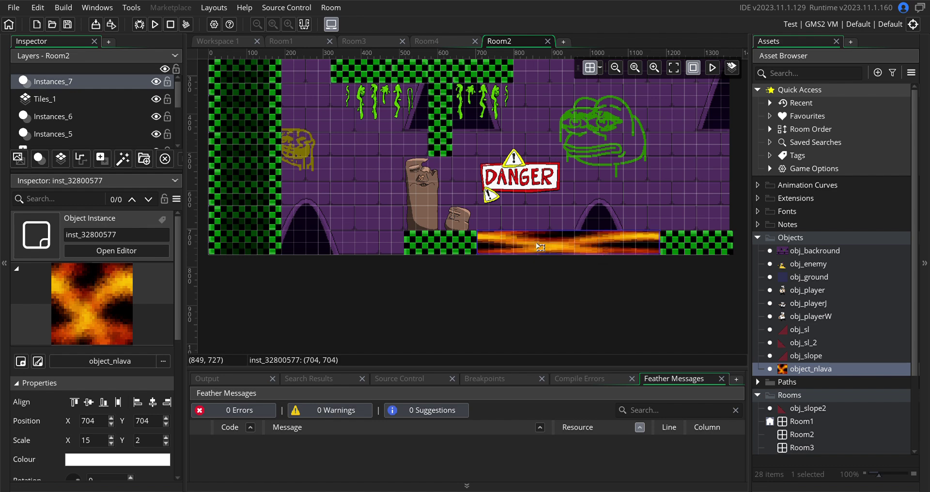
Fill Room2's narrower floor gap with object_nlava at 192, 704, scaled 10 by 2, and reorder the open rooms so Room2 precedes Room3
left_click_drag(802, 376, 365, 256)
left_click(293, 237)
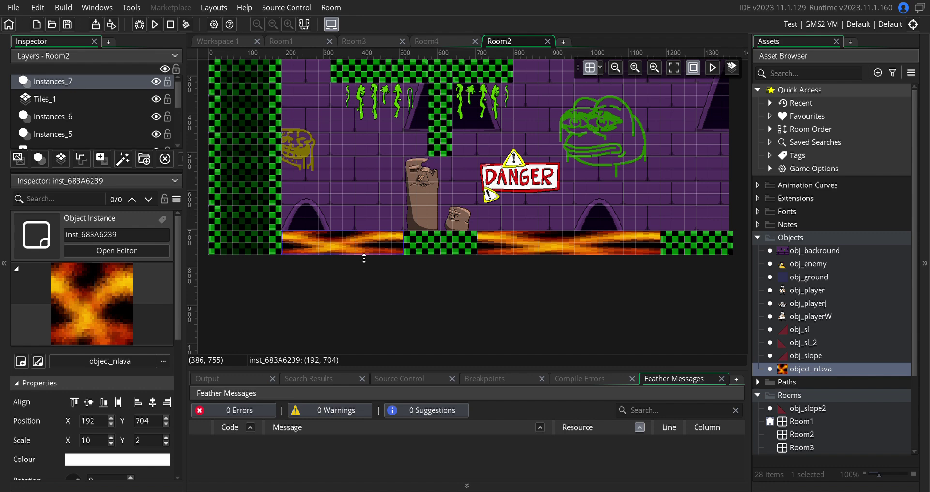
scroll(420, 178, "up", 2)
scroll(419, 179, "up", 2)
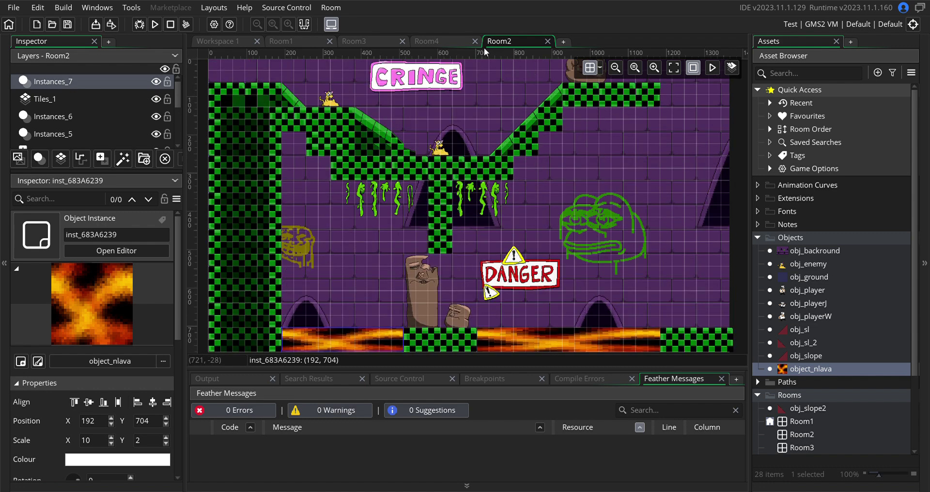
left_click_drag(511, 42, 367, 48)
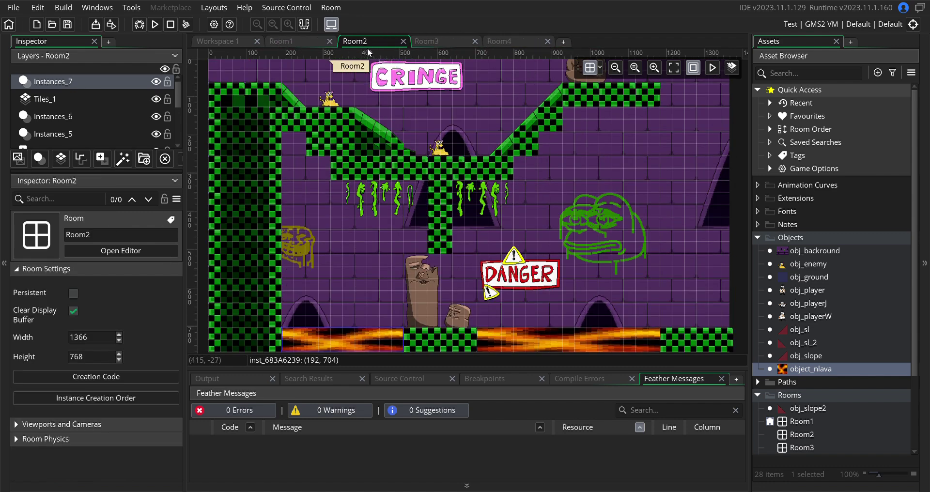
Switch to Room3 and move three ground blocks along Y 512 to the room's left edge, at X 0, 64 and 128
left_click(438, 40)
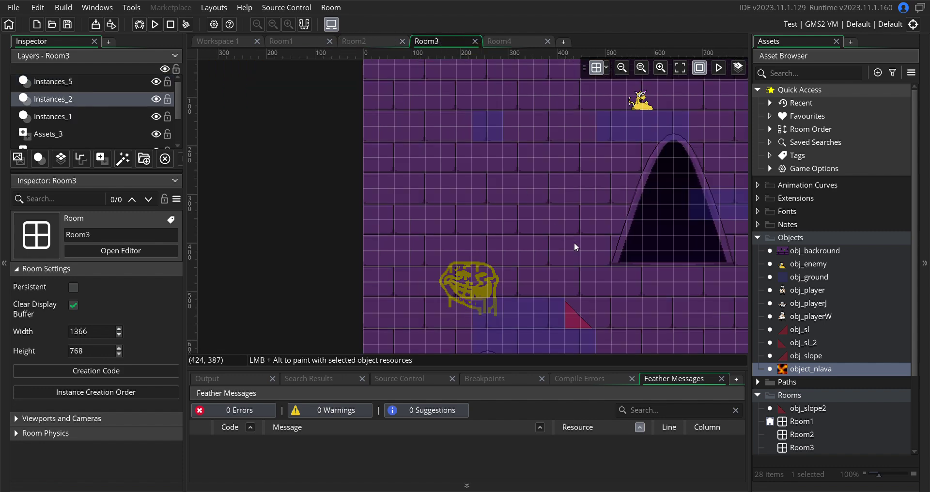
scroll(574, 243, "down", 2)
left_click(484, 256)
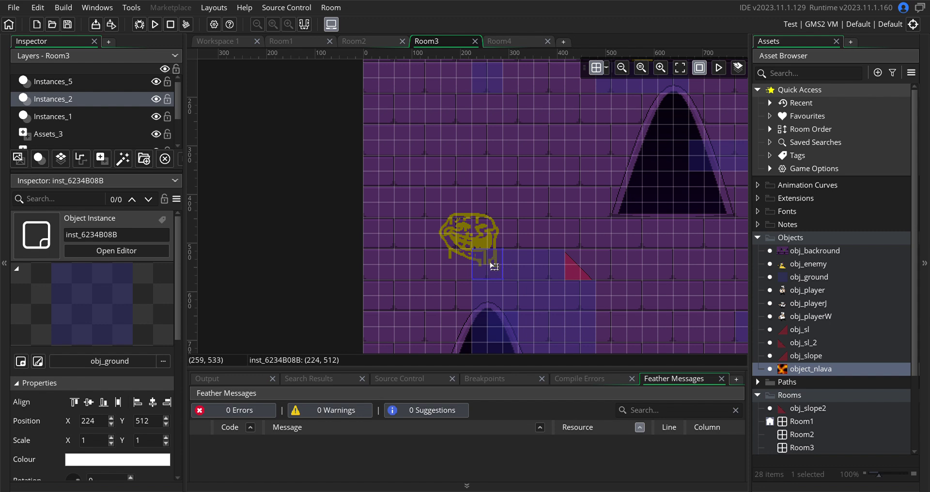
left_click_drag(493, 262, 394, 265)
left_click(515, 265)
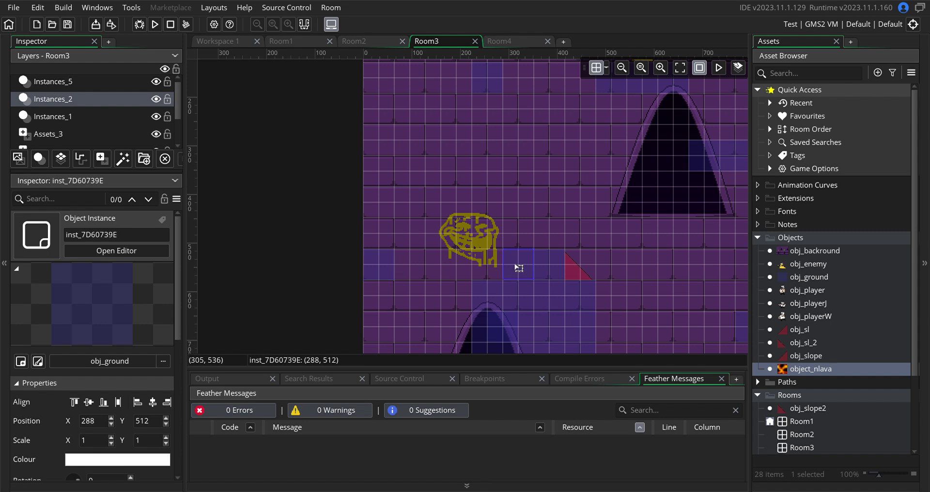
left_click_drag(519, 268, 413, 267)
left_click_drag(543, 271, 519, 277)
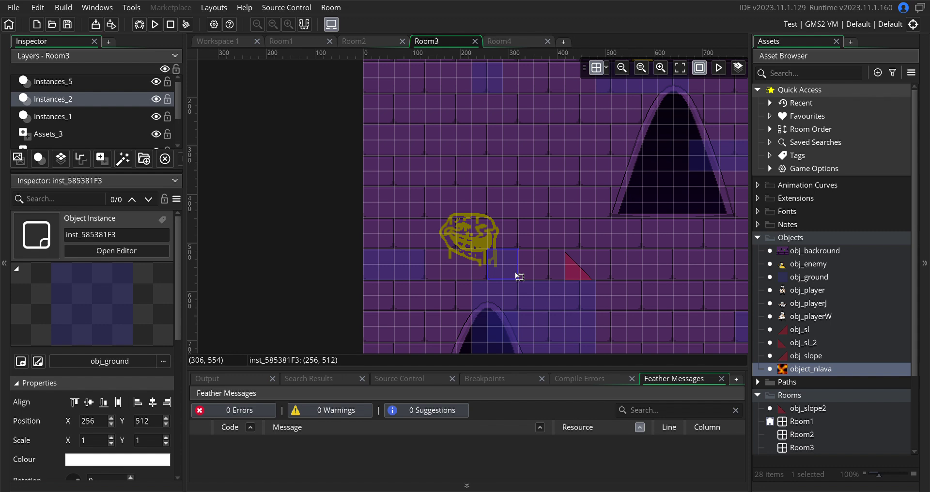
left_click_drag(519, 277, 457, 272)
Move the red slope to the end of the shifted top row and shift the Y 576 row of ground blocks to start at X 0
left_click_drag(572, 271, 380, 299)
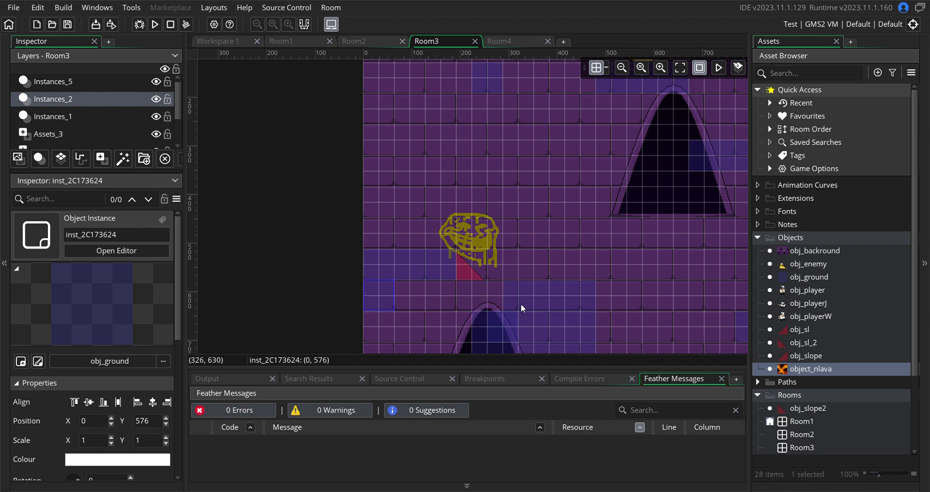
left_click_drag(521, 304, 416, 305)
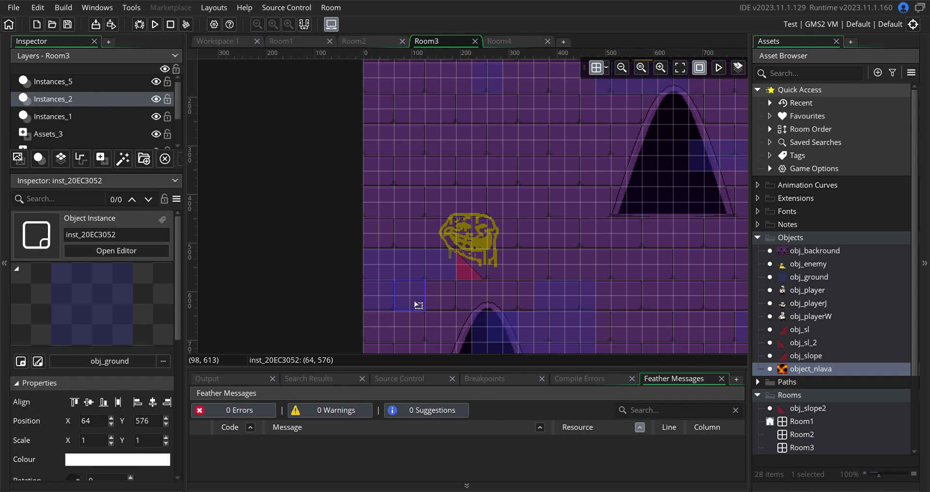
left_click_drag(548, 298, 439, 301)
Move the ground blocks of the Y 640 row to X 0, 64 and 128
left_click_drag(583, 298, 391, 329)
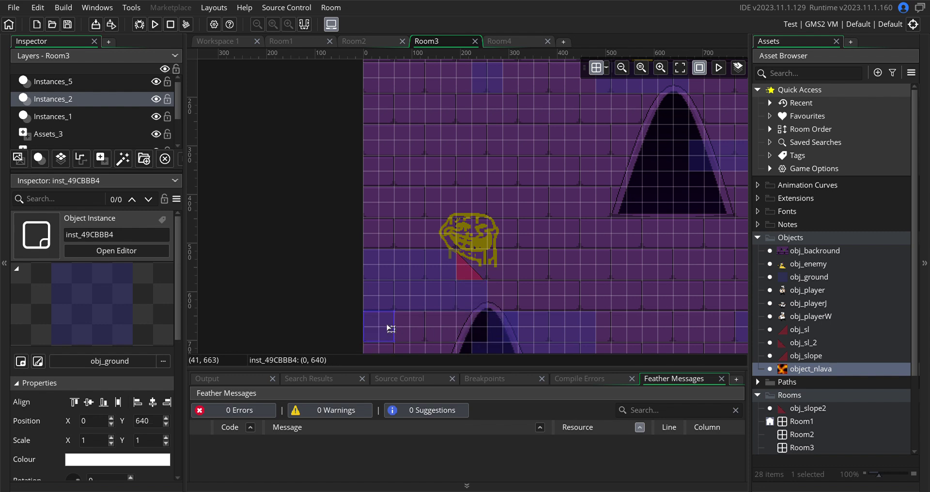
left_click_drag(507, 333, 420, 332)
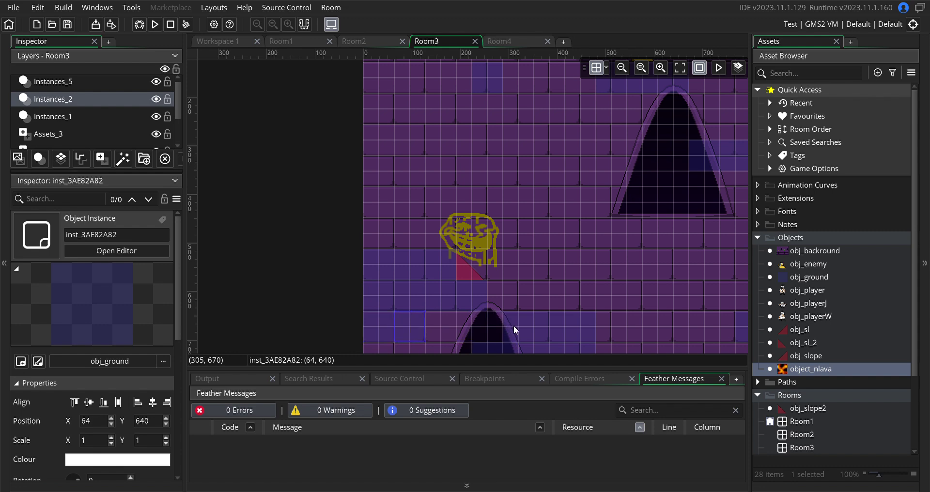
left_click_drag(514, 325, 441, 331)
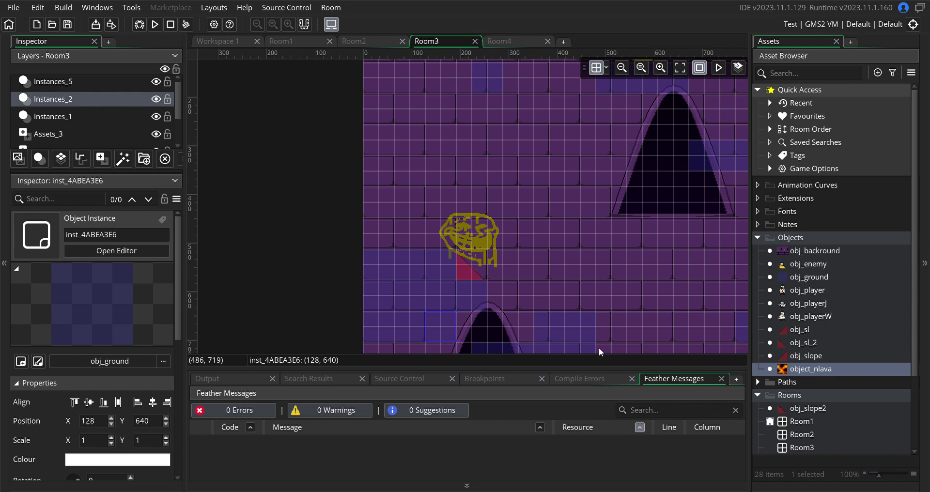
Fill the bottom row at Y 704 with ground blocks from X 0 through X 192
left_click_drag(548, 324, 391, 320)
scroll(596, 298, "down", 2)
mouse_move(467, 318)
left_mouse_down()
mouse_move(422, 320)
mouse_move(536, 318)
mouse_move(454, 322)
left_mouse_up()
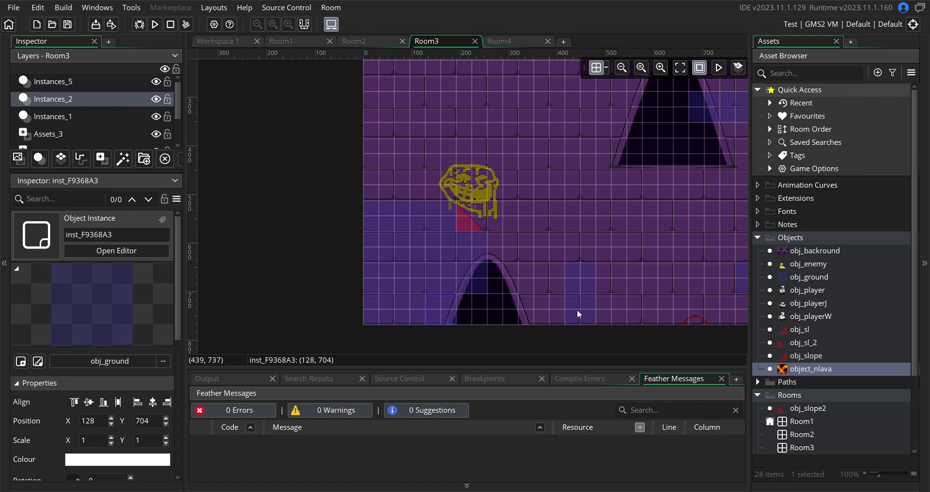
left_click_drag(577, 310, 473, 315)
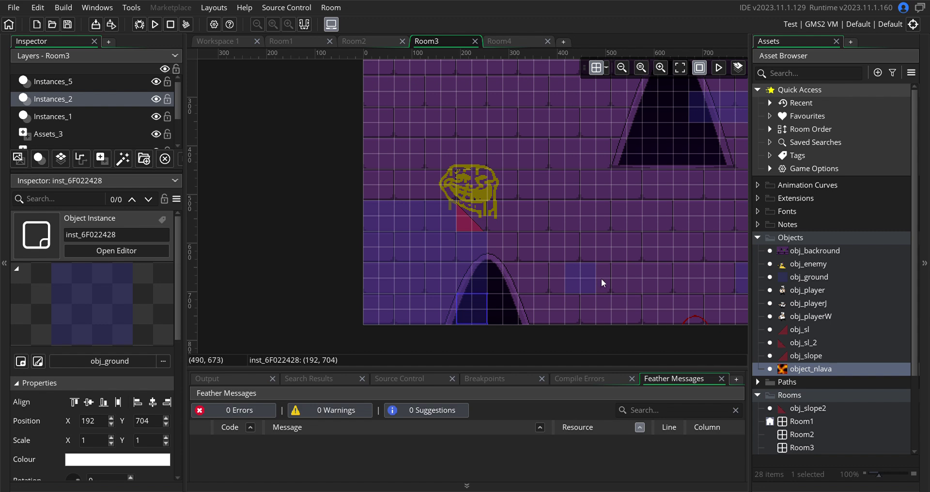
Move the leftover ground block to 256, 640, beside the shifted blocks, and collapse the asset list for a wider room view
left_click_drag(597, 278, 513, 300)
mouse_move(512, 319)
left_mouse_down()
mouse_move(511, 272)
mouse_move(514, 329)
left_mouse_up()
scroll(576, 242, "up", 2)
scroll(577, 262, "down", 2)
scroll(577, 224, "up", 2)
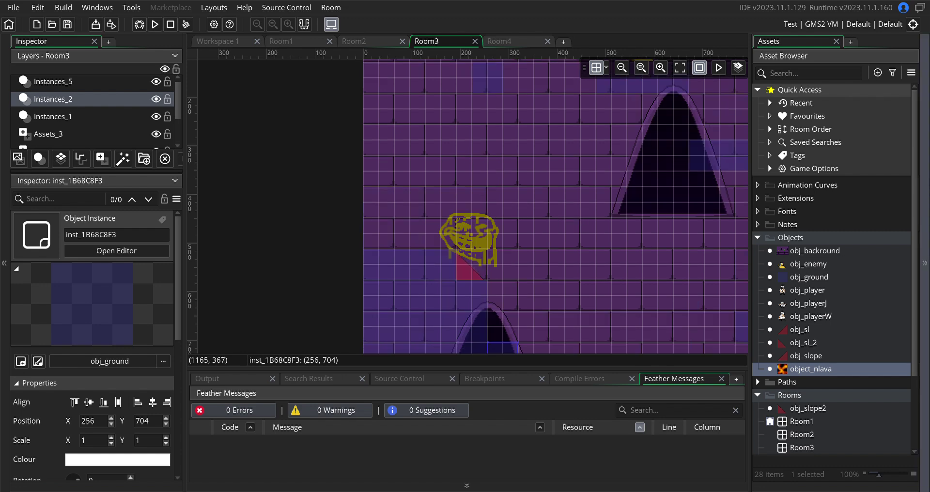
left_click(925, 184)
scroll(688, 248, "down", 2)
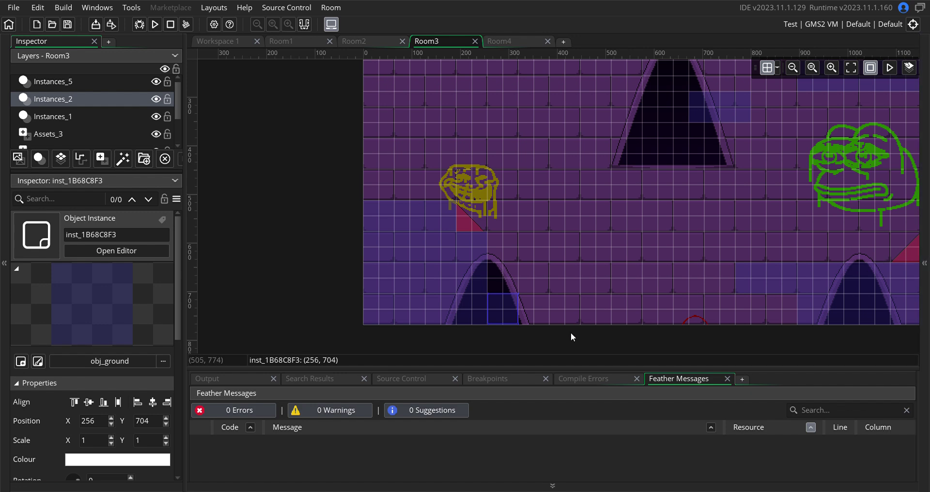
left_click_drag(515, 312, 514, 280)
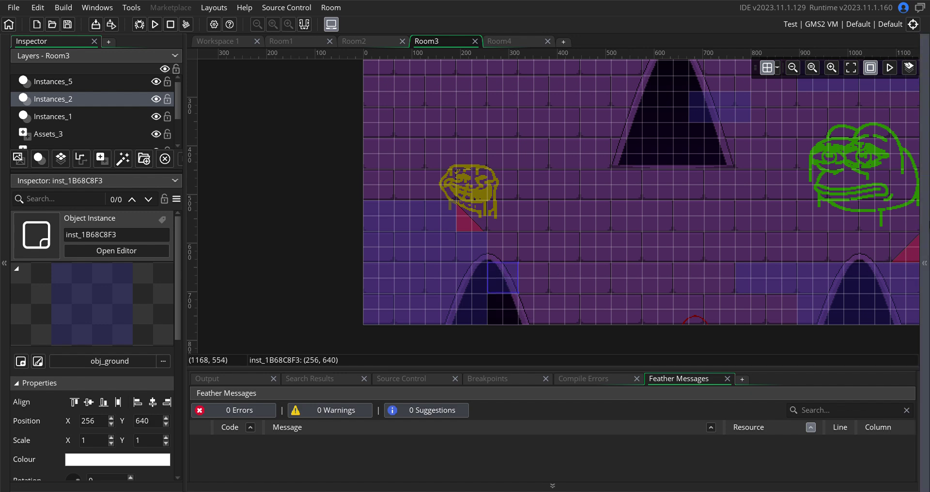
Place object_nlava in Room3 at 256, 704 and stretch it across the floor gap, scaled 20 by 2
left_click(924, 263)
left_click_drag(819, 370, 803, 316)
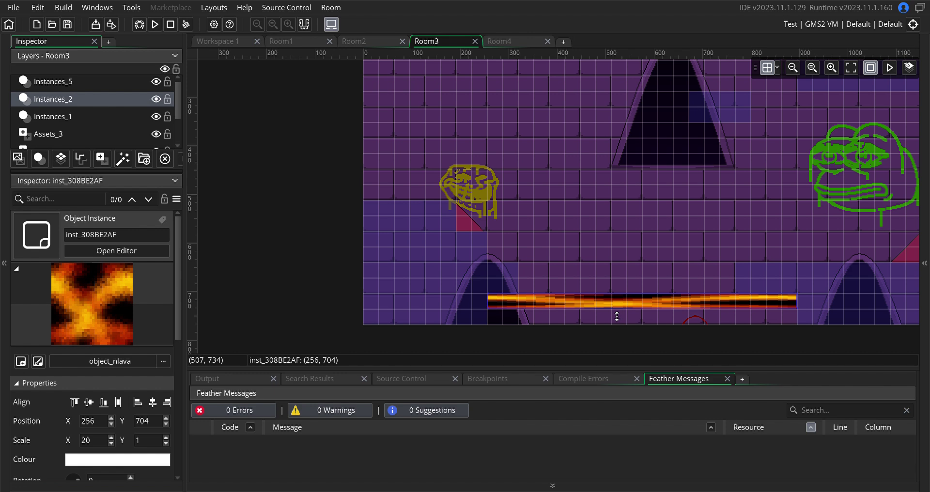
left_click_drag(617, 317, 617, 328)
Check the floating ground blocks across the upper part of Room3
scroll(694, 238, "up", 2)
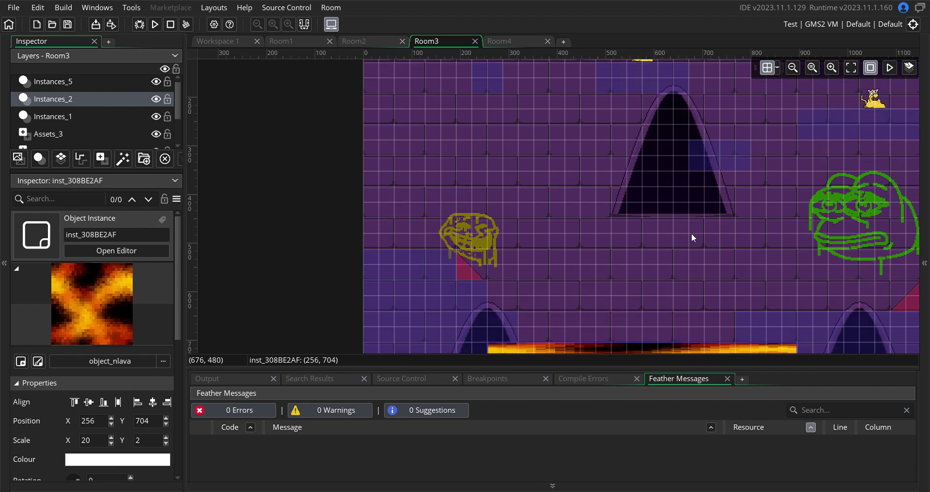
scroll(741, 235, "up", 2)
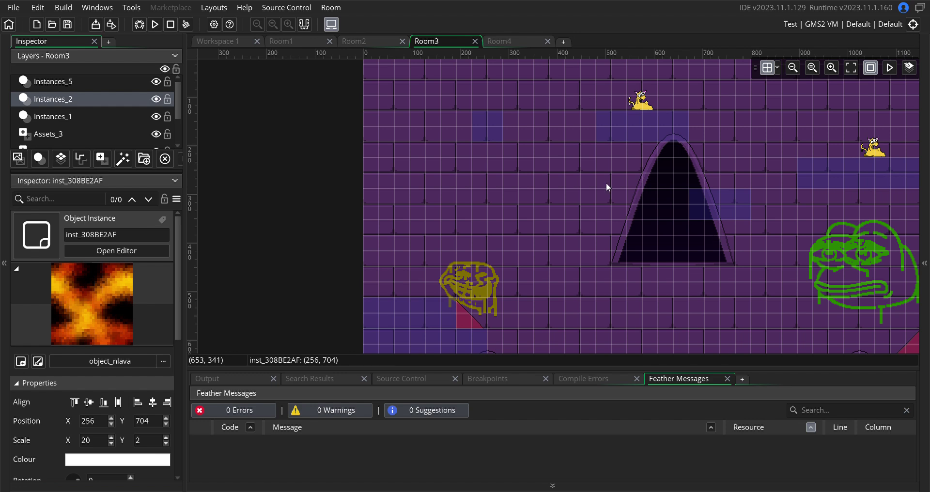
left_click(485, 138)
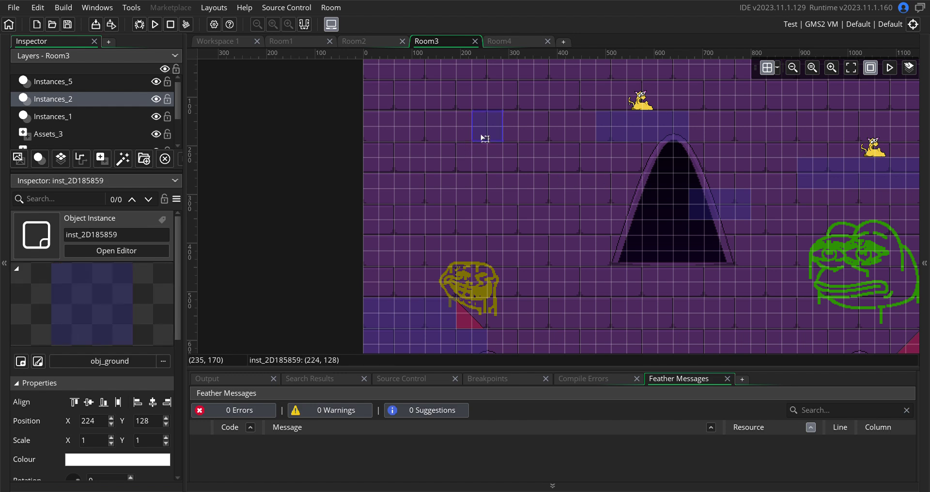
left_click(616, 130)
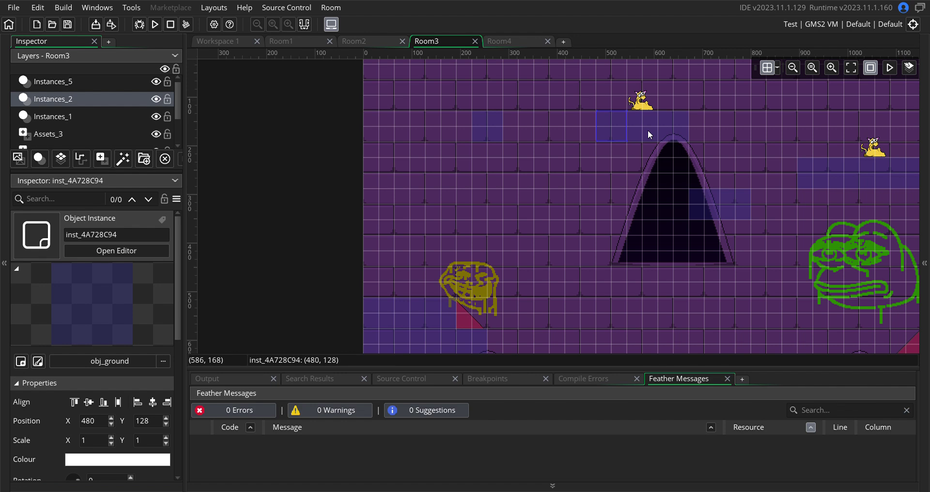
left_click(648, 129)
left_click(688, 132)
left_click(713, 208)
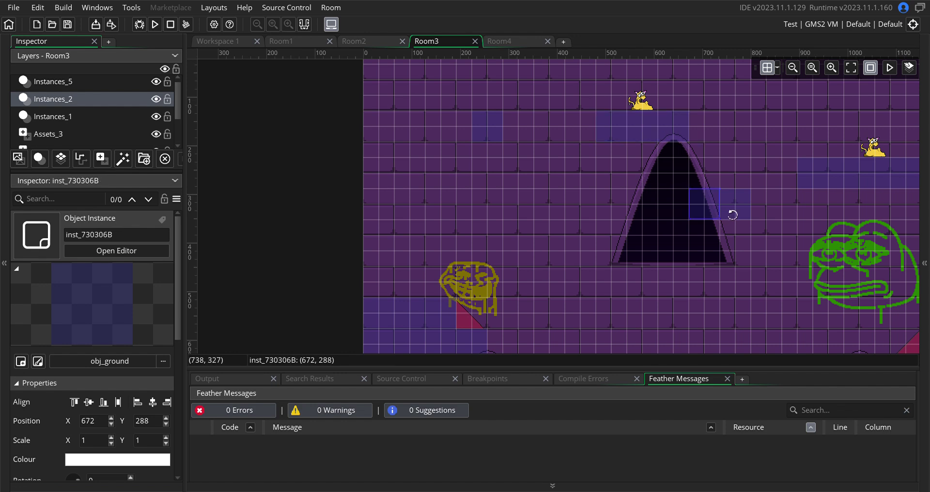
left_click(823, 174)
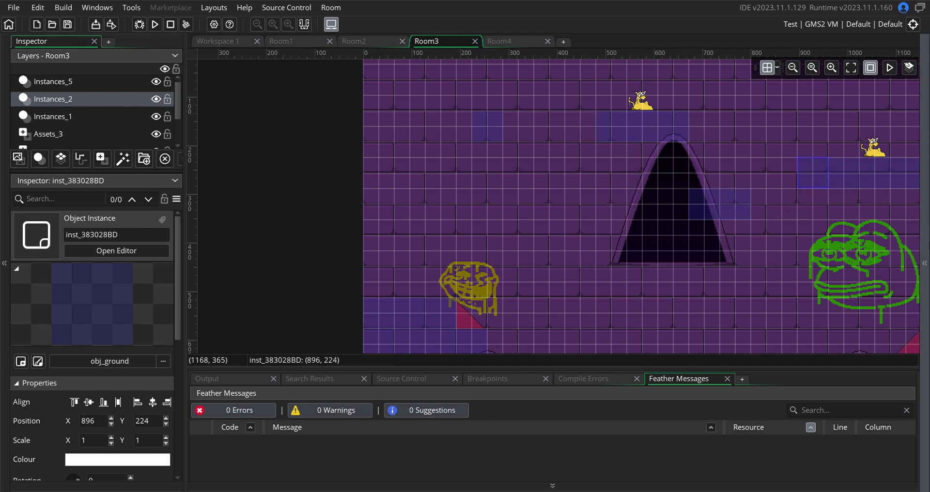
scroll(876, 205, "up", 4)
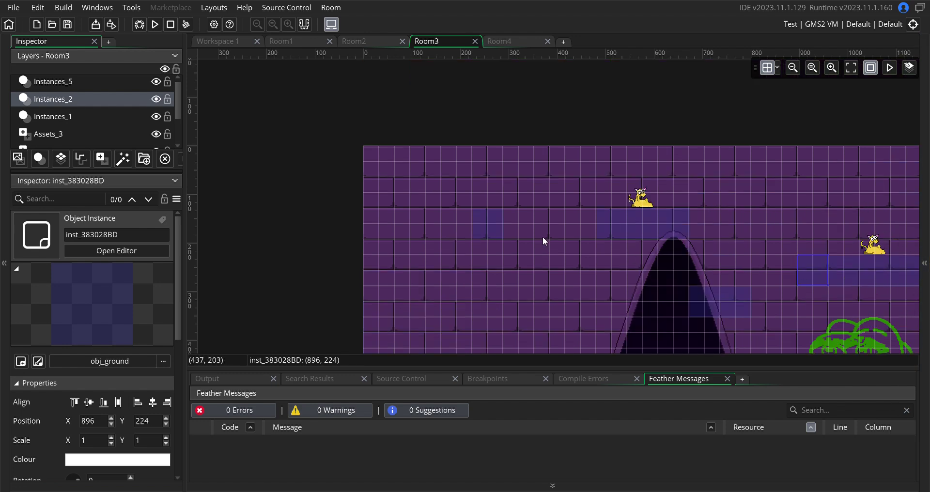
scroll(544, 238, "down", 2)
left_click(491, 181)
Bring back the asset list and collapse its Rooms folder
left_click(924, 263)
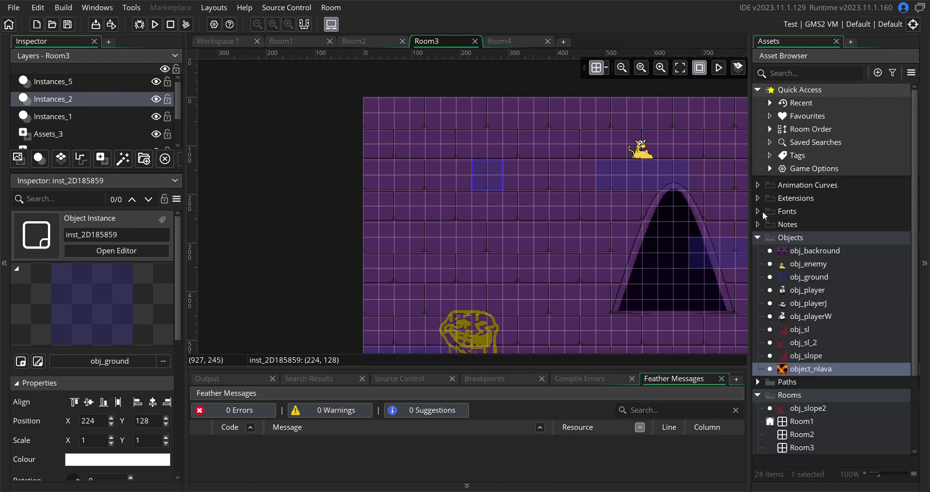
scroll(524, 241, "down", 4)
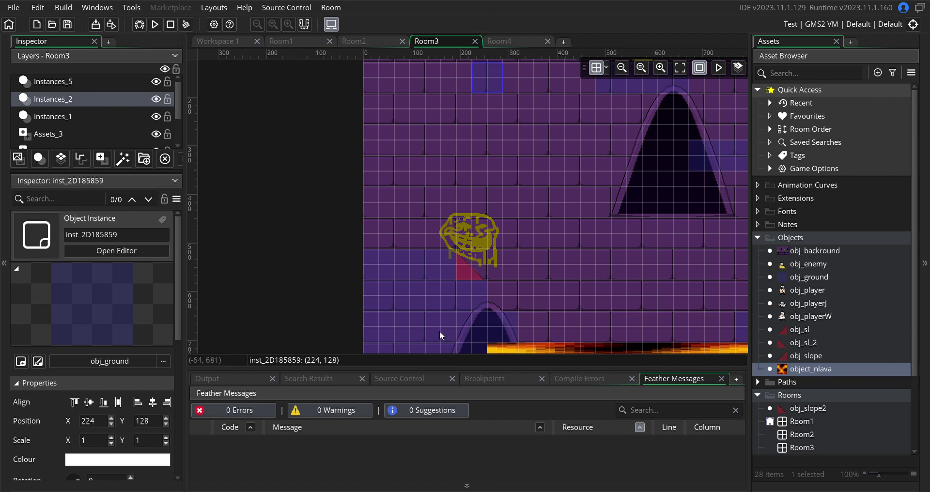
left_click(764, 401)
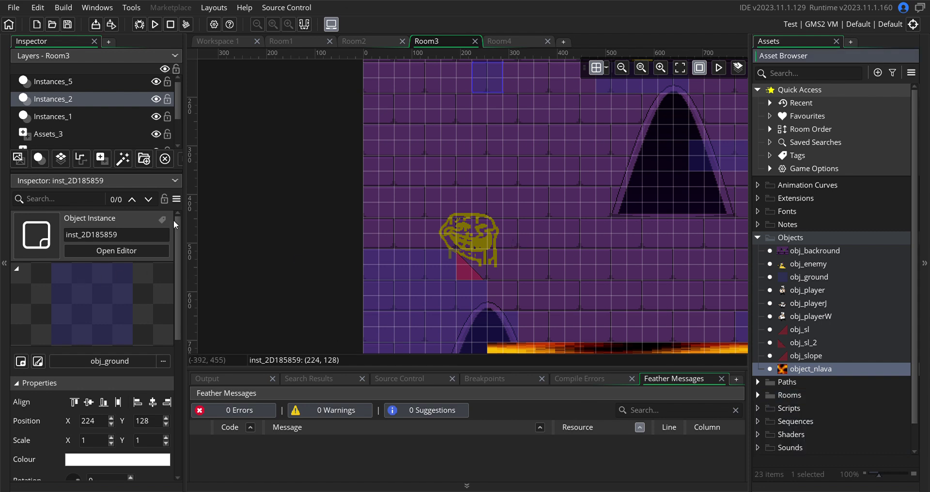
scroll(430, 223, "down", 2)
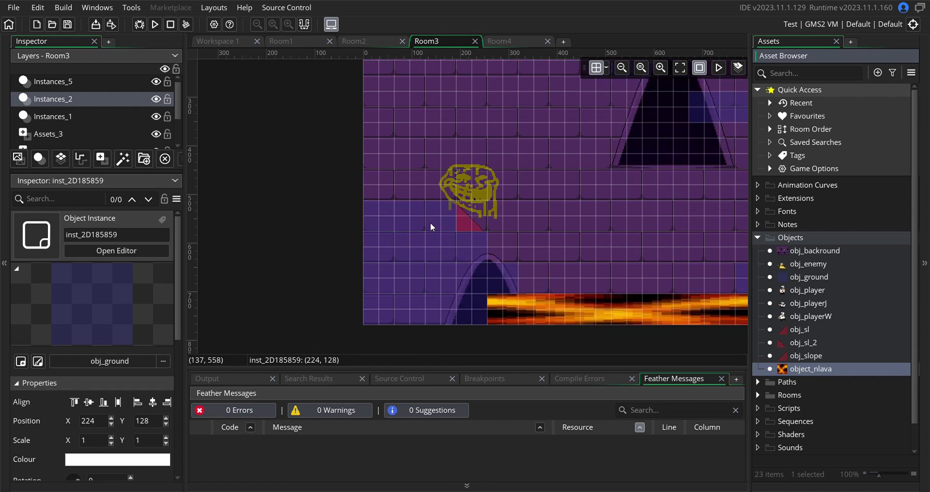
Look through Room3's layers, checking the contents of Instances_1 and Instances_2
left_click(63, 119)
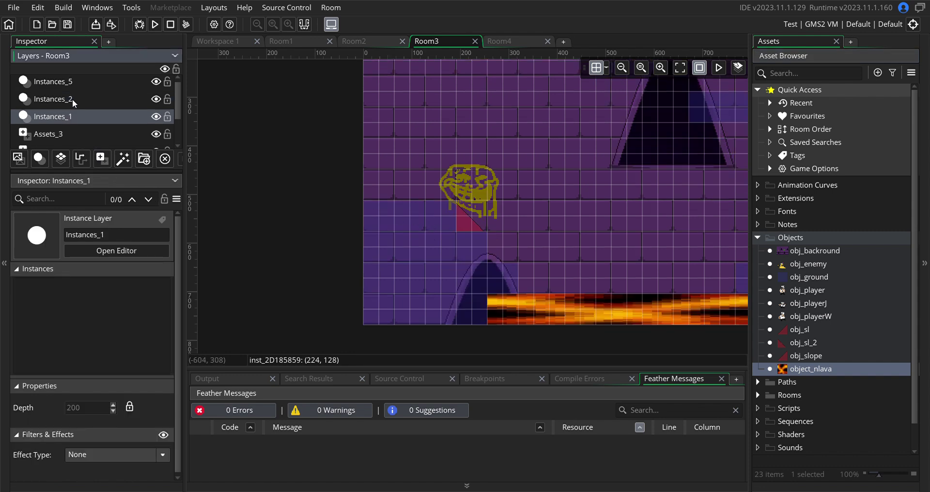
left_click(73, 97)
scroll(78, 117, "down", 3)
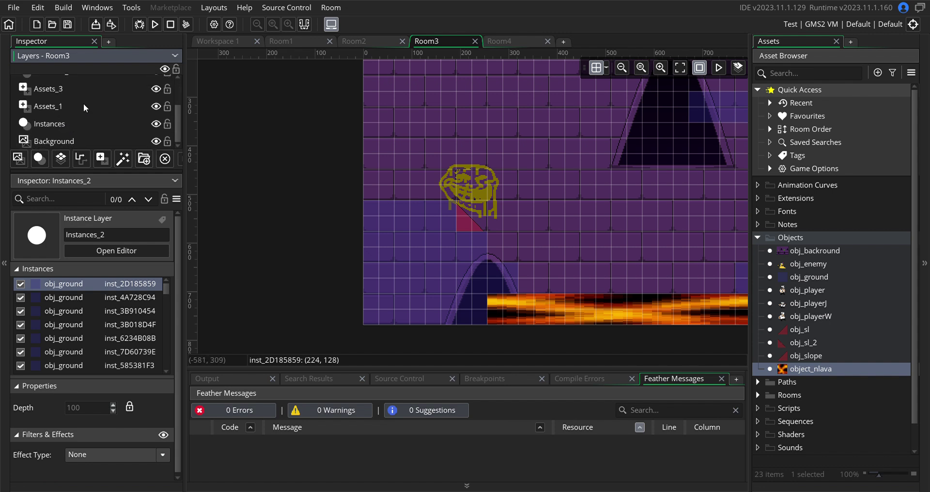
scroll(75, 130, "up", 1)
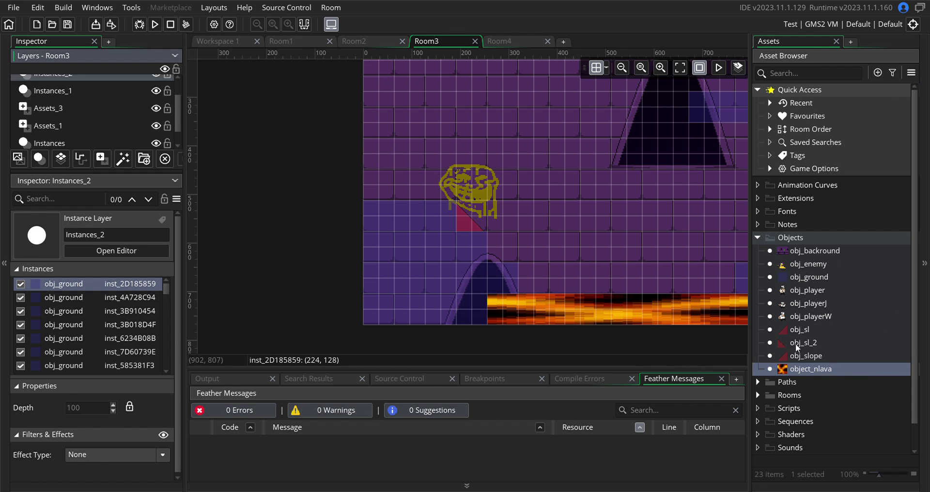
scroll(794, 298, "down", 1)
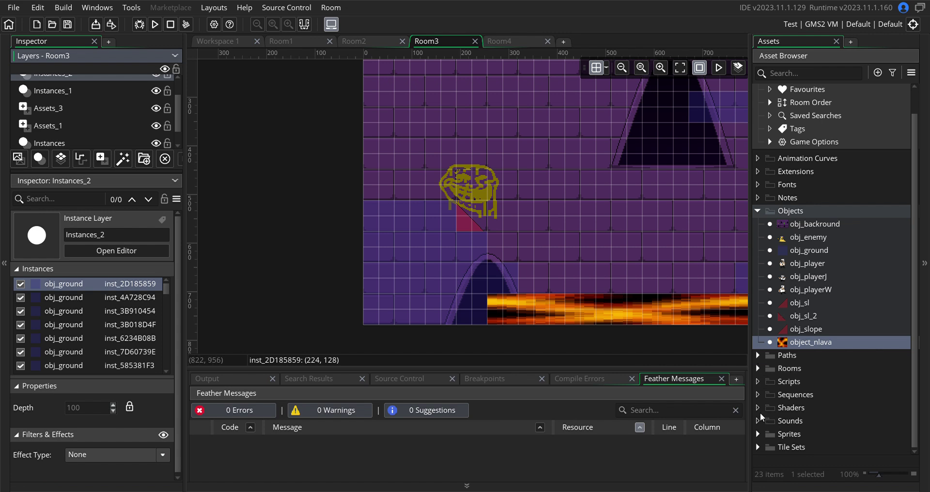
Find TileSet1 in the Tile Sets folder and open it in the tile set editor
left_click(757, 433)
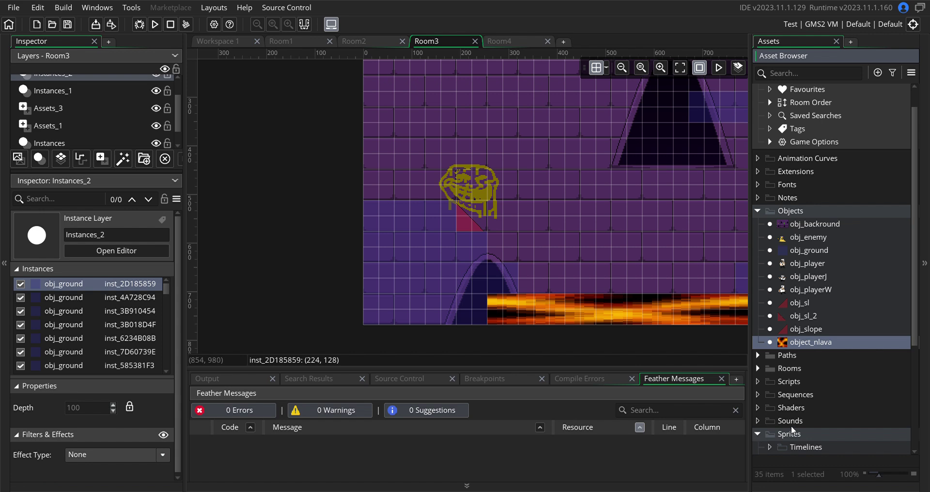
scroll(770, 407, "down", 3)
left_click(759, 354)
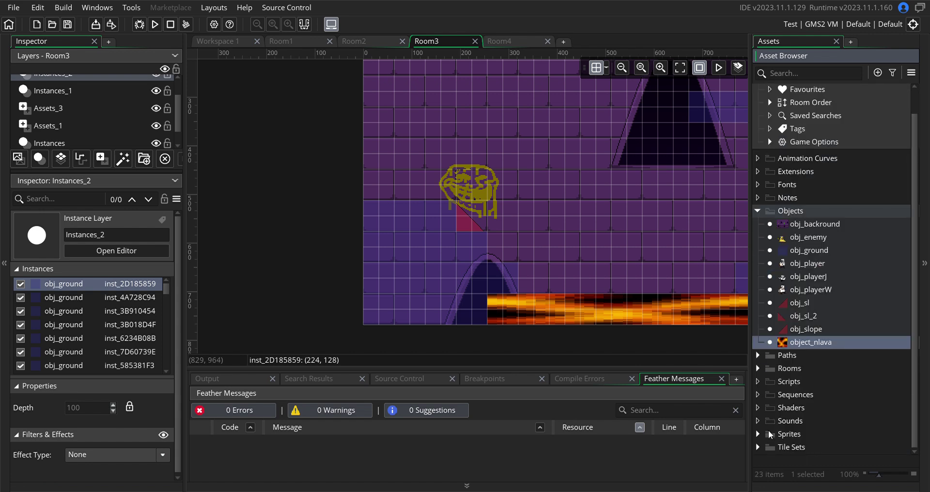
left_click(759, 447)
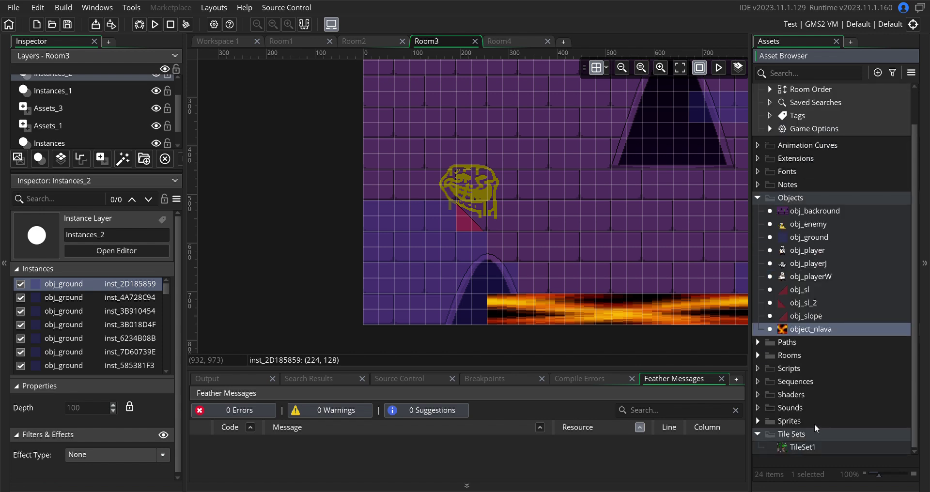
left_click(797, 448)
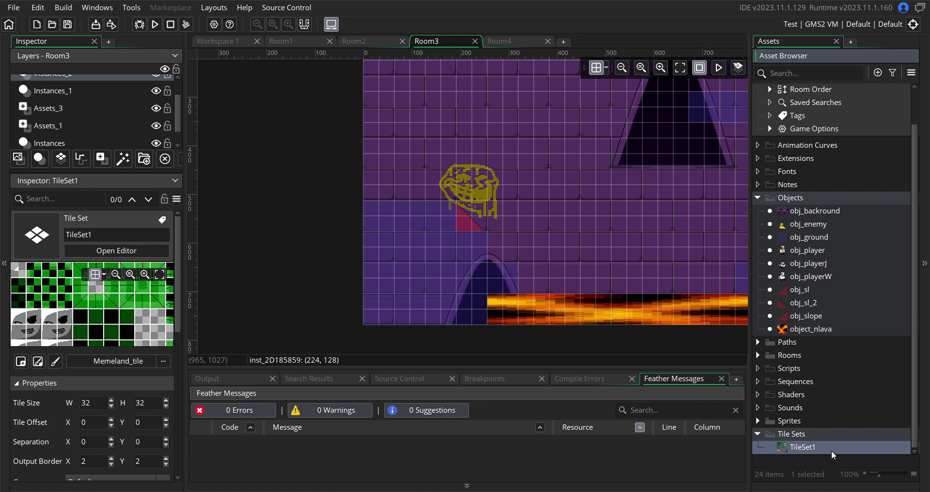
left_click(129, 251)
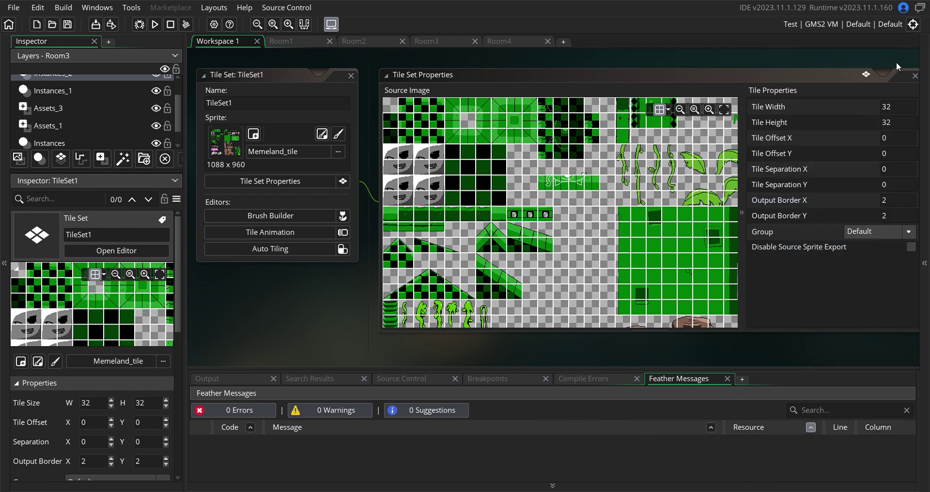
Close TileSet1's tile set properties and return to Room3
left_click(915, 77)
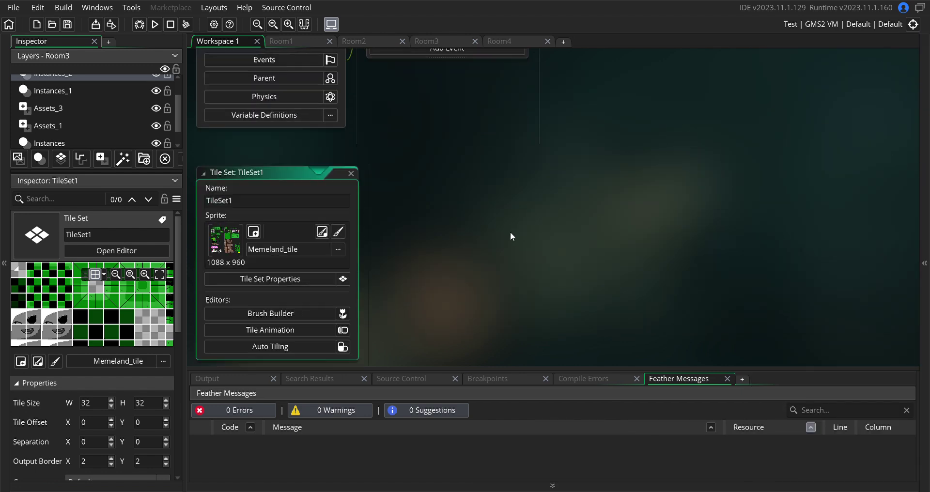
left_click(444, 42)
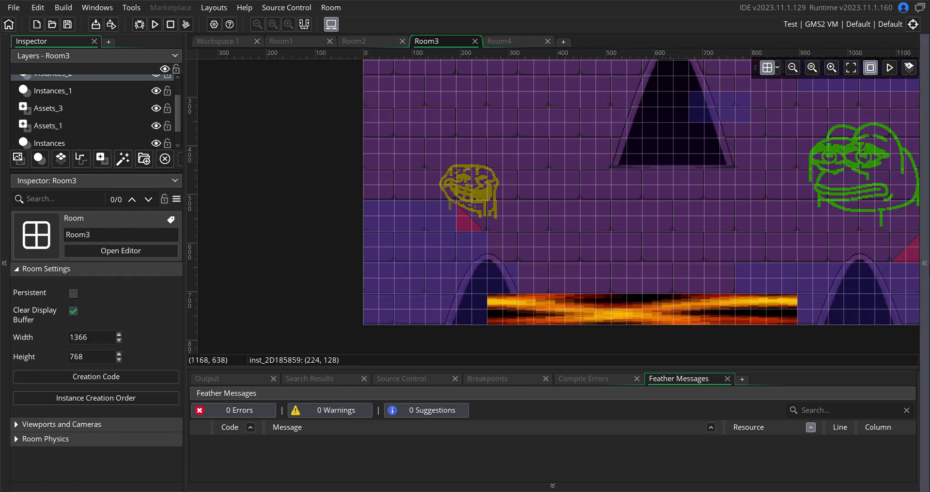
Bring back the asset list, select TileSet1 and check its settings and tile preview in the Inspector
mouse_move(927, 274)
left_click(792, 442)
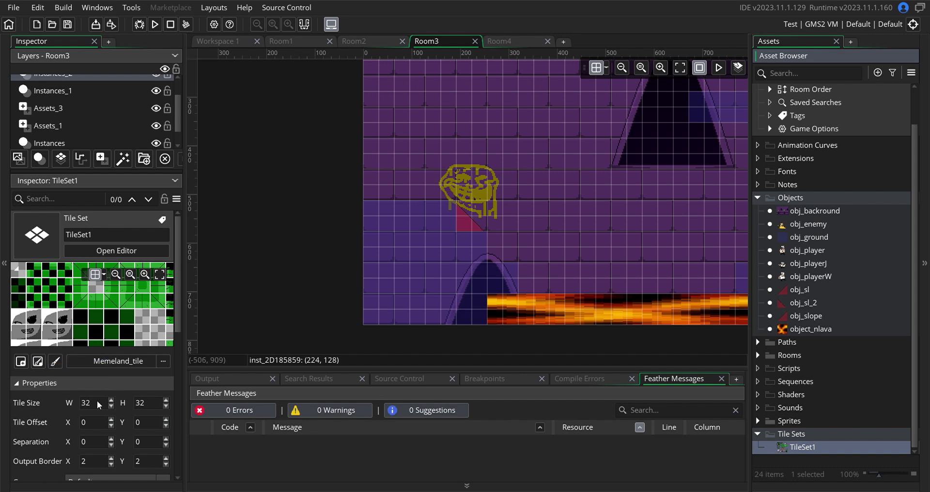
scroll(97, 421, "down", 2)
scroll(96, 421, "up", 2)
left_click(76, 300)
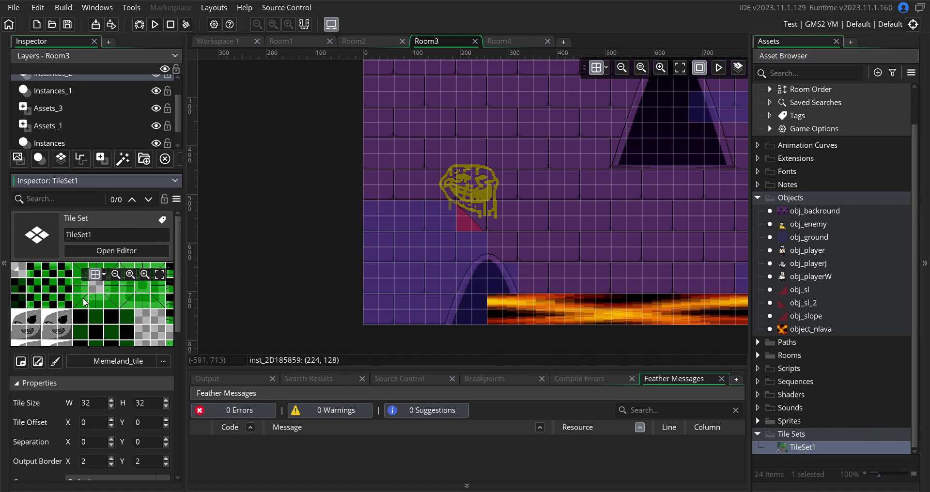
Close the TileSet1 editor in the workspace and return to Room3
double_click(795, 448)
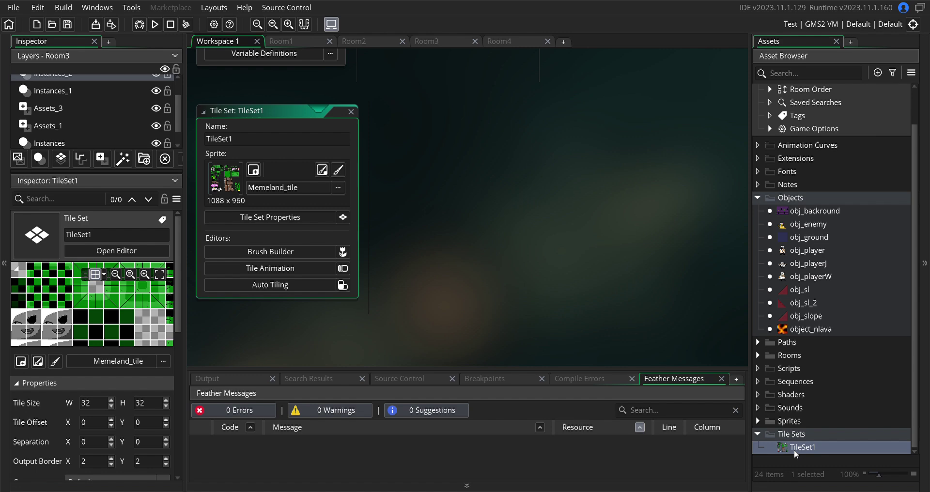
left_click(352, 111)
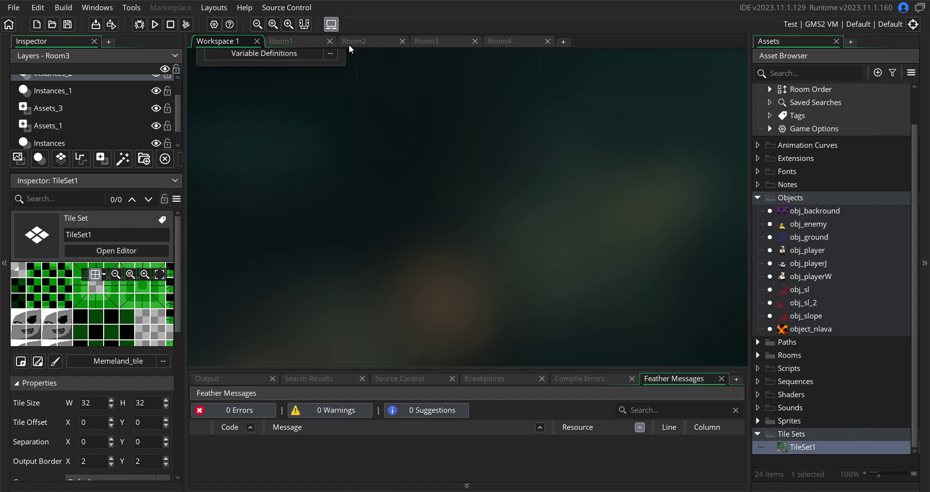
left_click(430, 42)
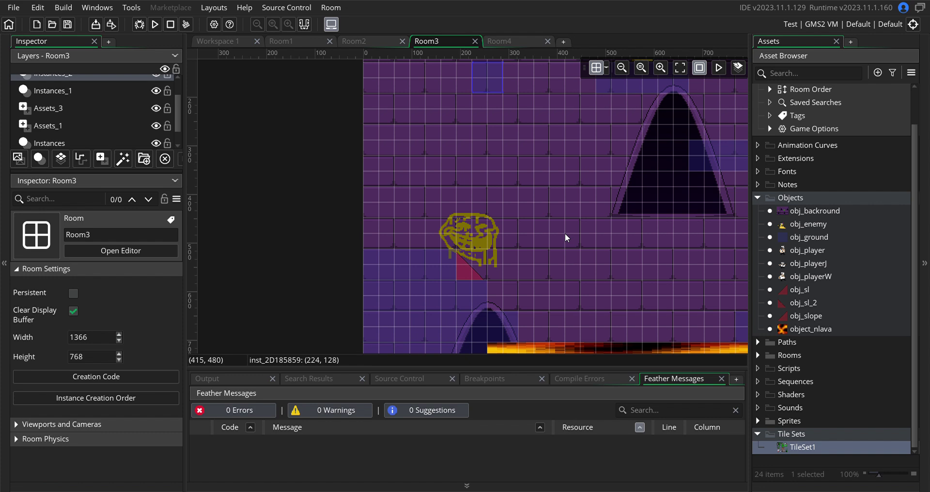
Expand the Sprites folder and inspect the Memeland_tile sprite and the TileSet1 tile set
scroll(731, 159, "down", 2)
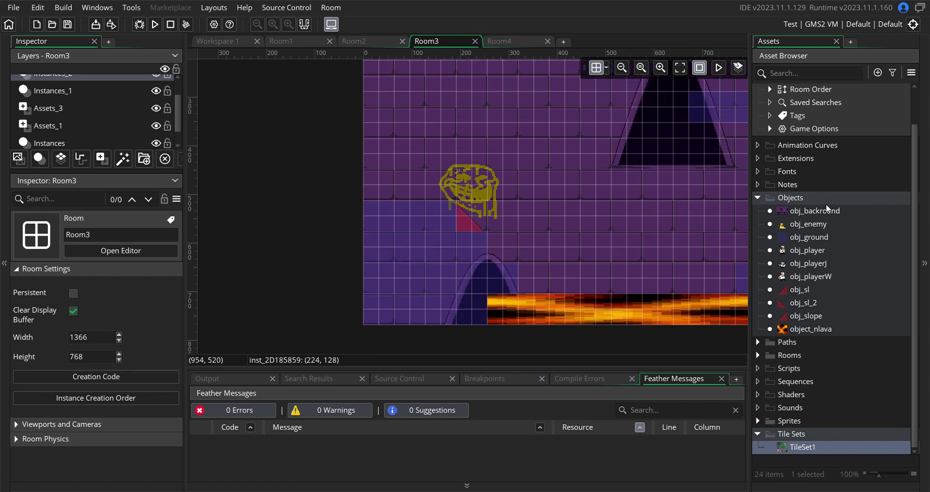
double_click(766, 421)
scroll(798, 410, "down", 1)
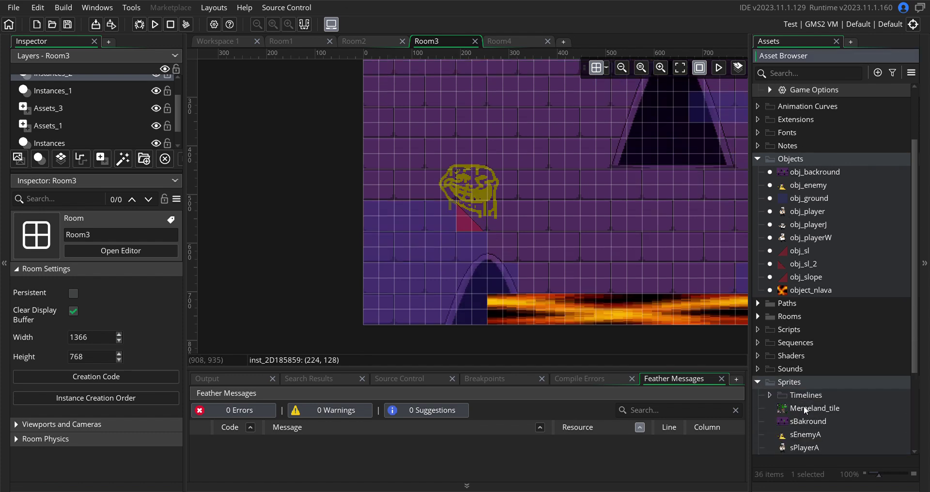
left_click(806, 409)
scroll(799, 406, "down", 3)
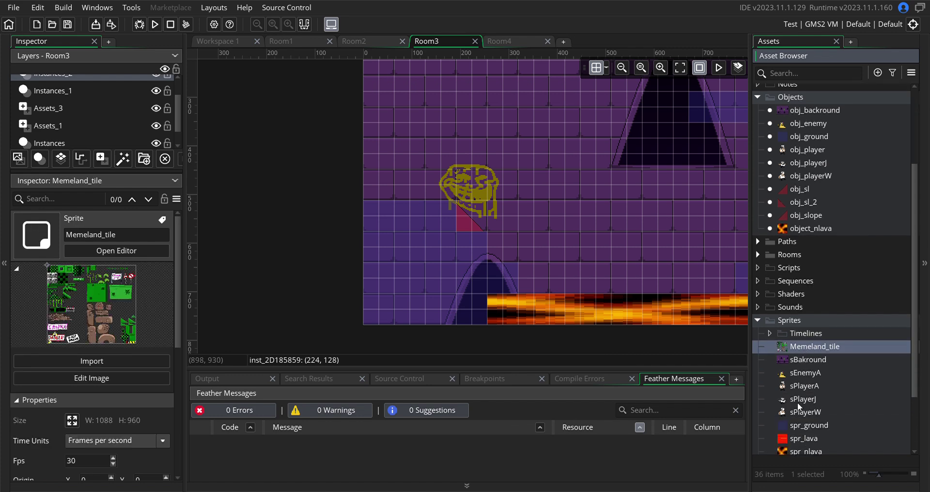
left_click(780, 446)
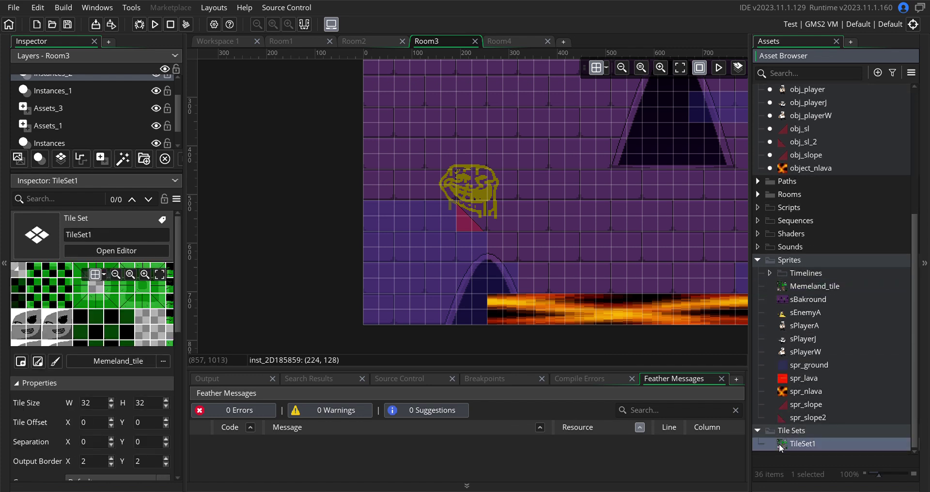
right_click(780, 446)
left_click(773, 450)
Look through Room3's layers for a tile layer, from Instances_5 down to Assets_1 and Instances
scroll(76, 107, "down", 1)
scroll(66, 128, "up", 3)
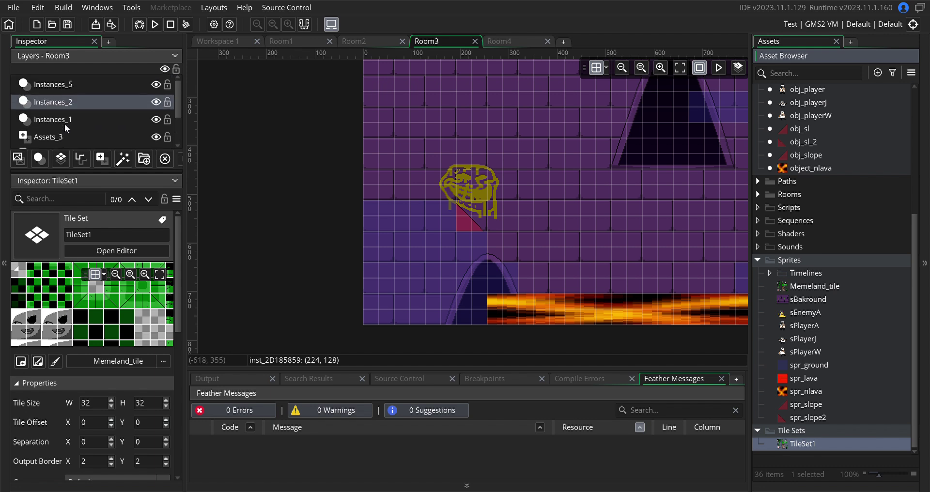
left_click(77, 84)
left_click(62, 122)
left_click(62, 140)
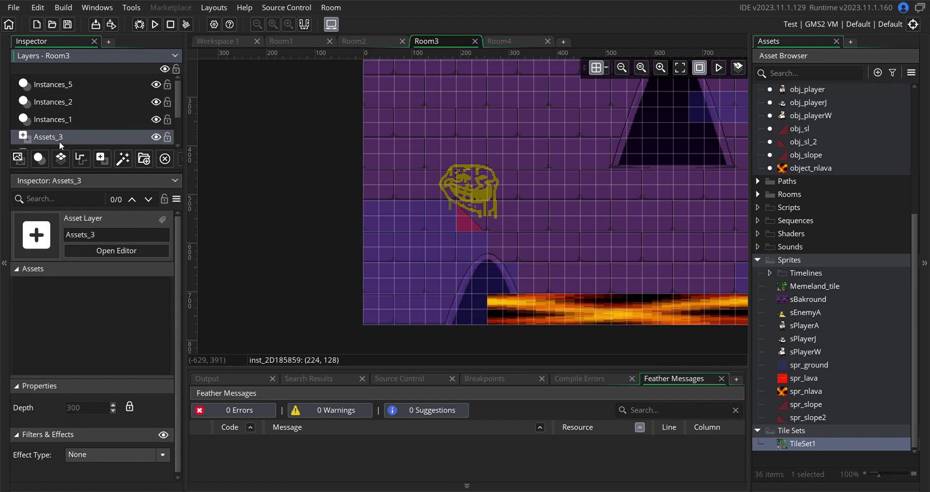
scroll(62, 139, "down", 3)
left_click(59, 124)
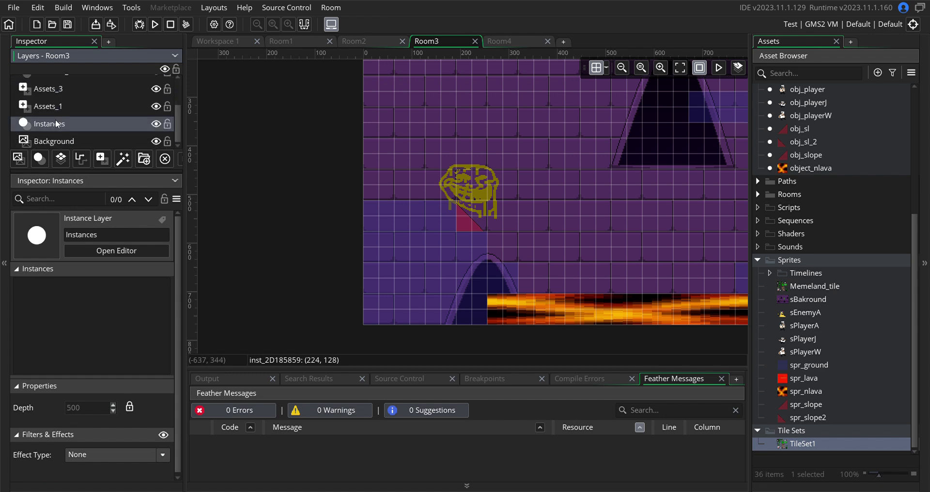
left_click(60, 108)
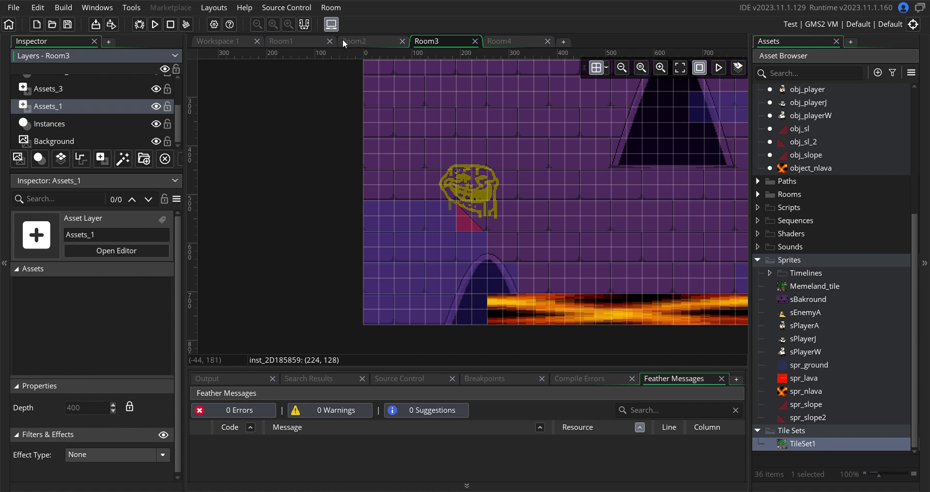
Check how the Tiles_1 layer in Room2 is set up
left_click(359, 43)
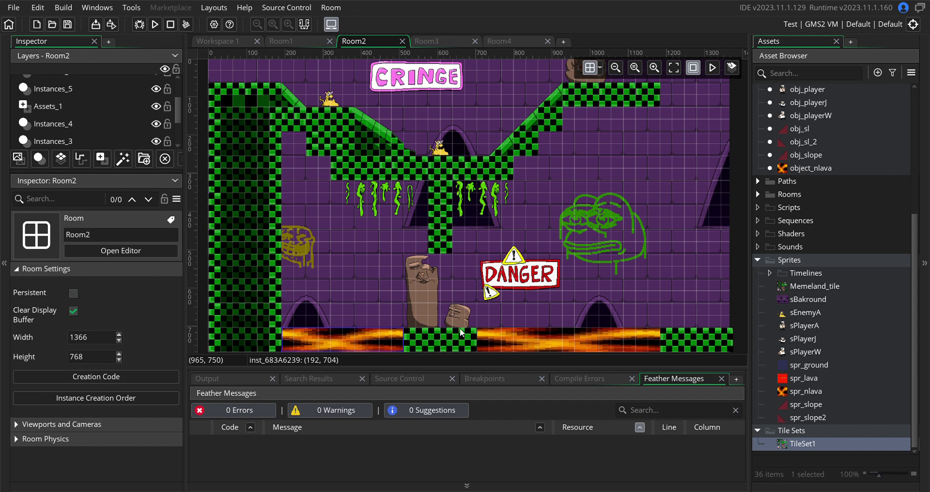
scroll(82, 117, "up", 3)
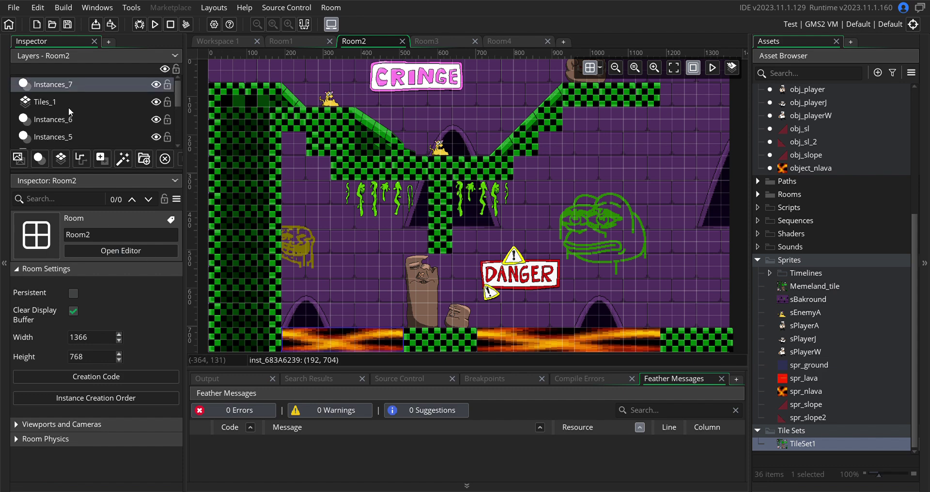
left_click(68, 103)
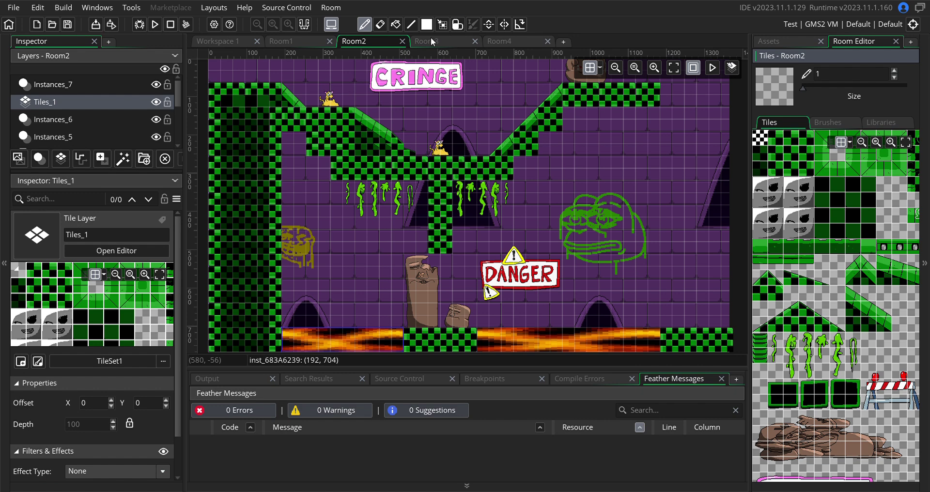
Add a tile layer above the other layers in Room3 and assign TileSet1 to it
left_click(432, 41)
scroll(87, 106, "down", 2)
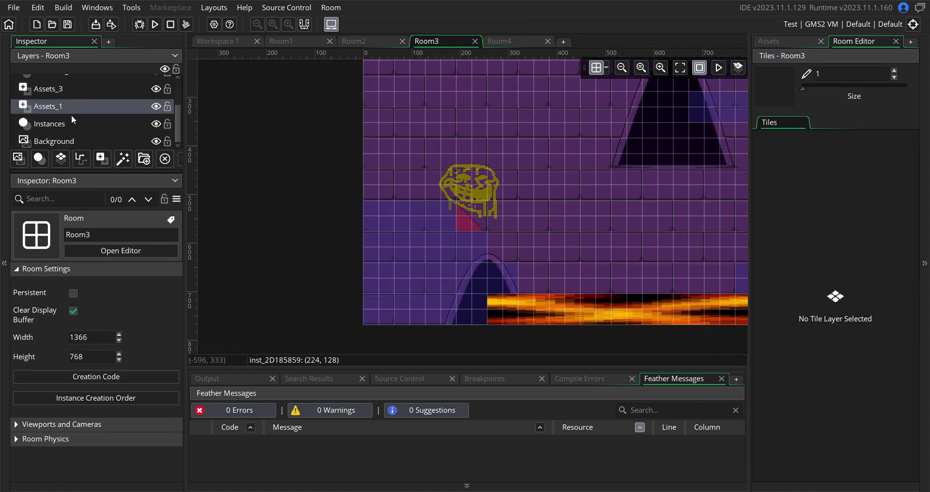
left_click(63, 162)
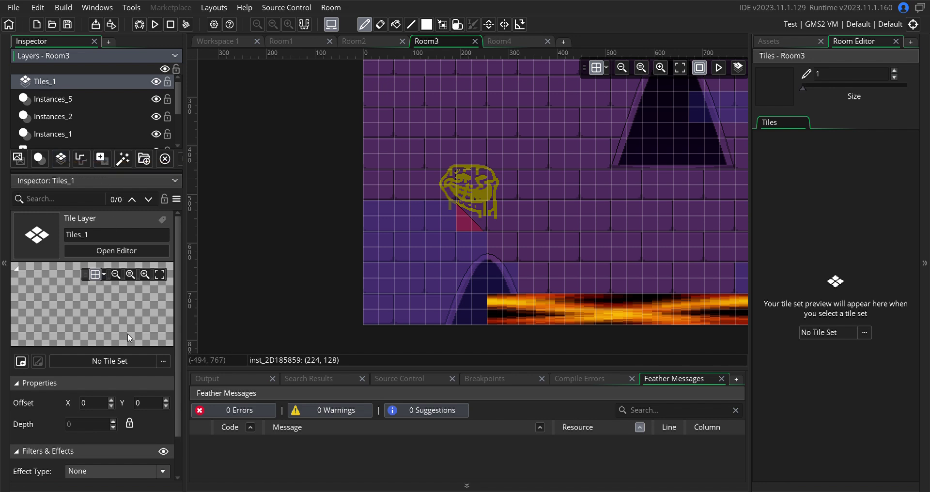
left_click(135, 358)
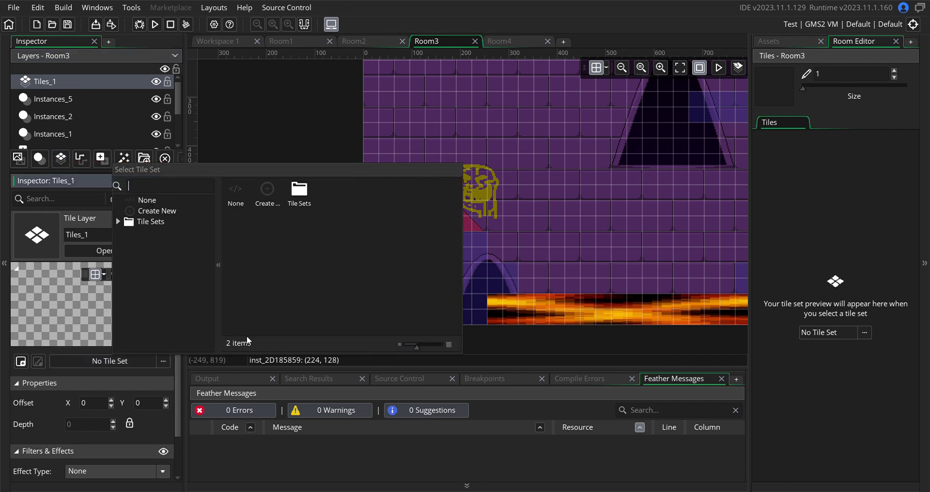
left_click(158, 226)
double_click(262, 195)
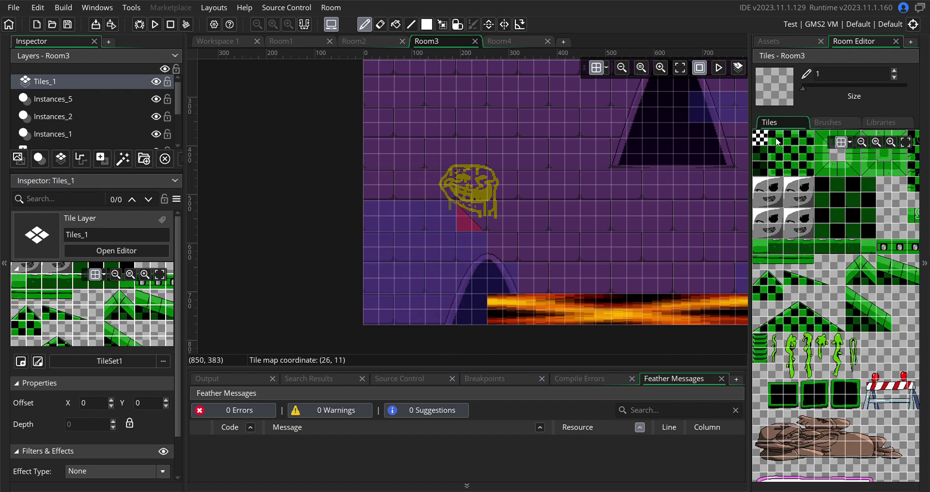
Paint a row of green checkered ground tiles along the top of Room3's leftmost ground block, finishing with the matching end tile
left_click_drag(777, 142, 760, 215)
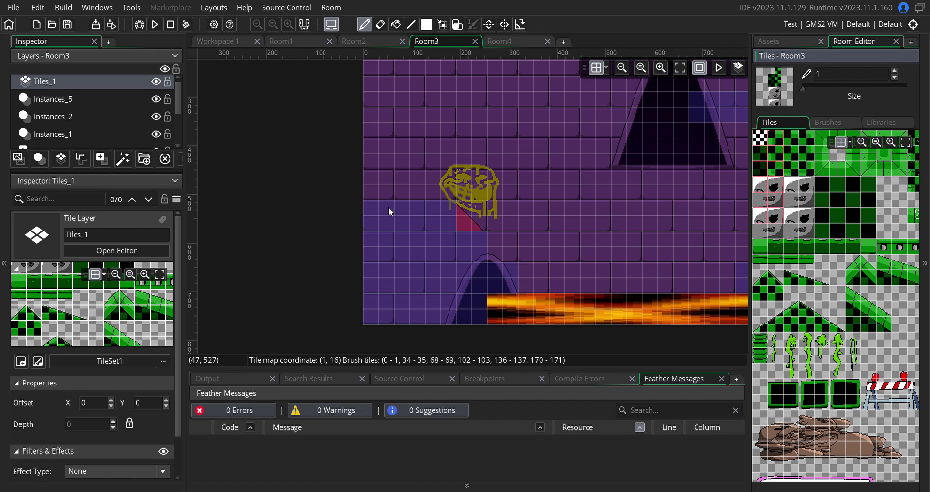
left_click(778, 142)
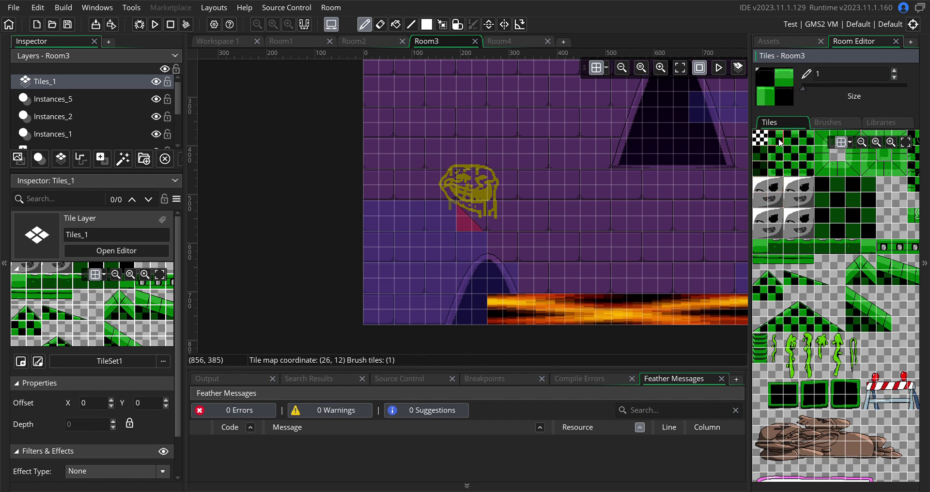
left_click_drag(781, 139, 785, 140)
left_click(780, 143)
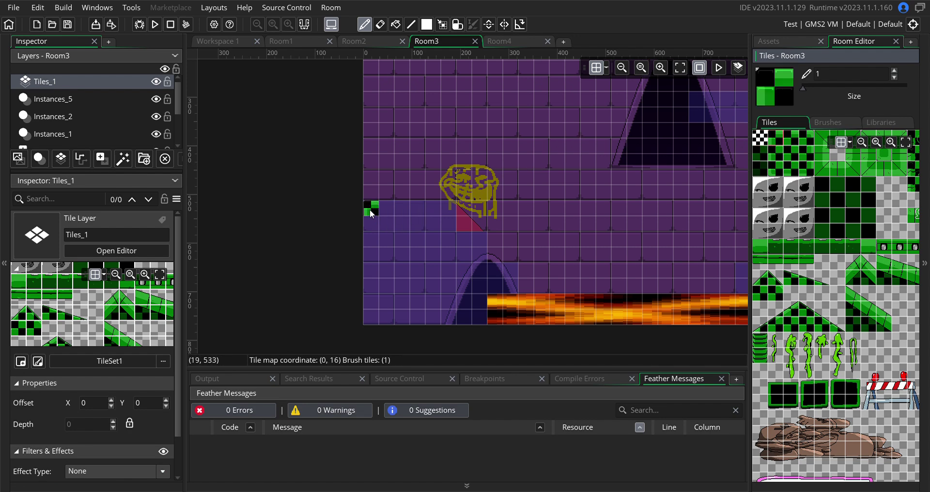
left_click(790, 144)
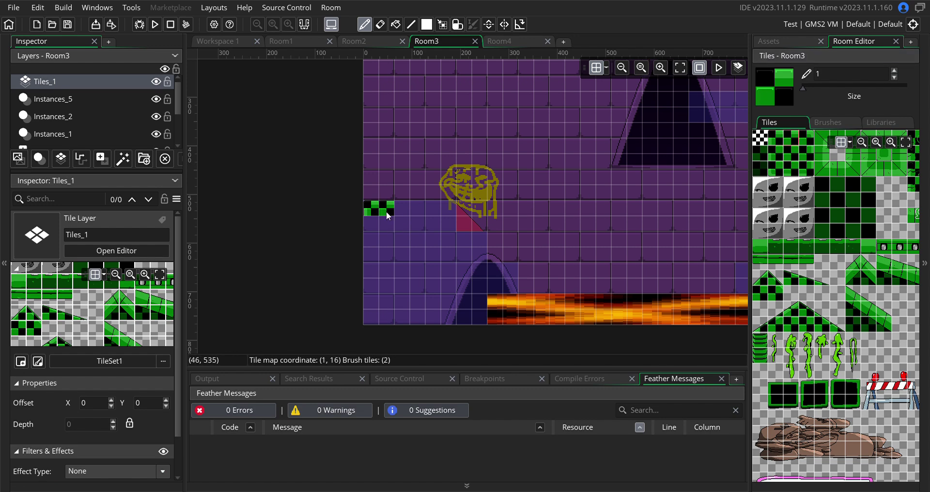
left_click(429, 213)
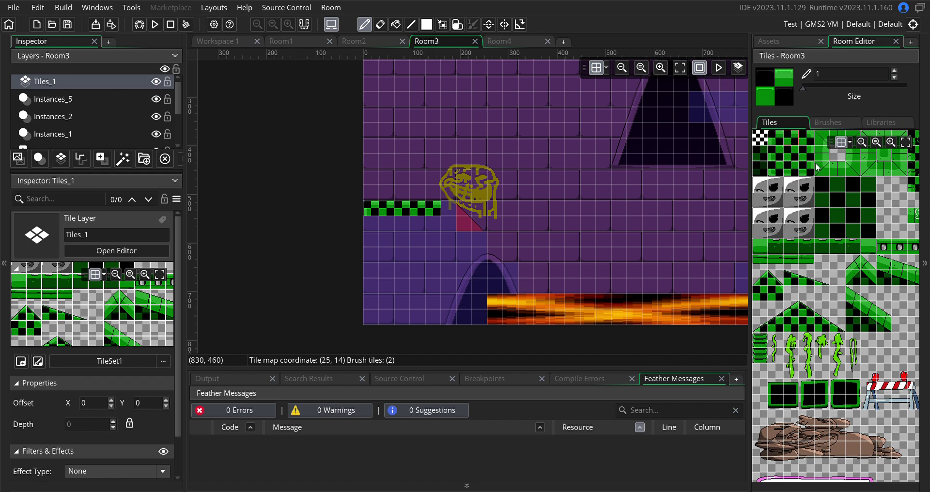
left_click(813, 144)
left_click(448, 213)
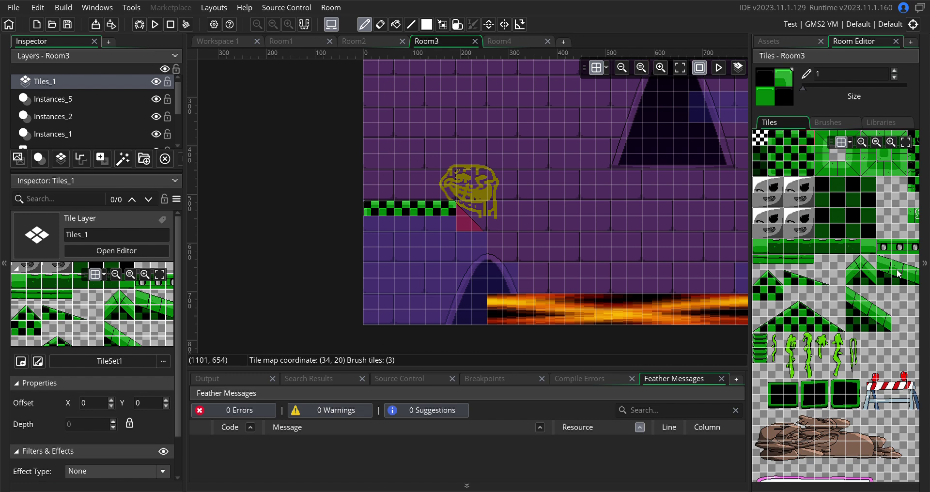
left_click_drag(881, 265, 914, 274)
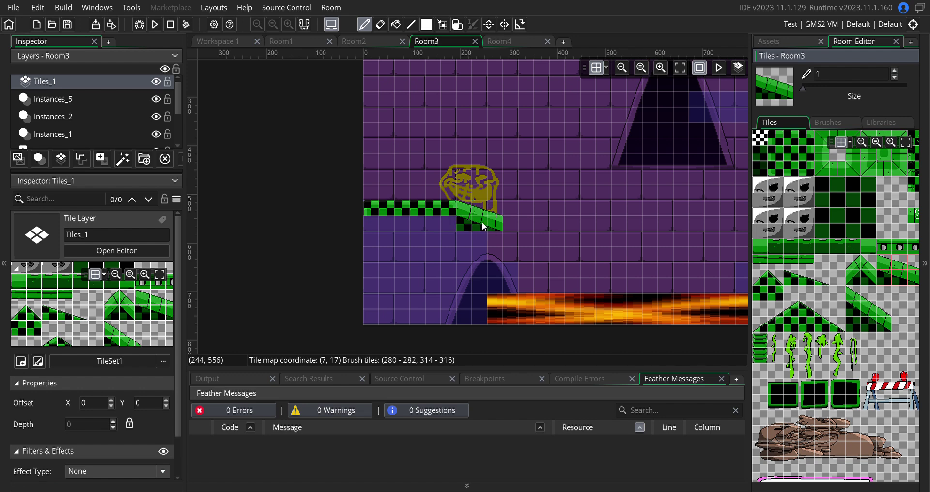
left_click_drag(881, 261, 915, 272)
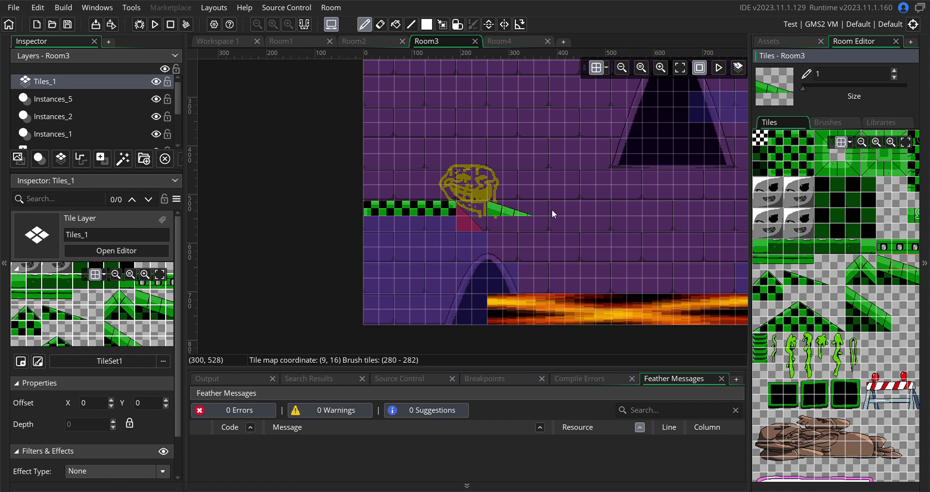
left_click_drag(882, 262, 916, 275)
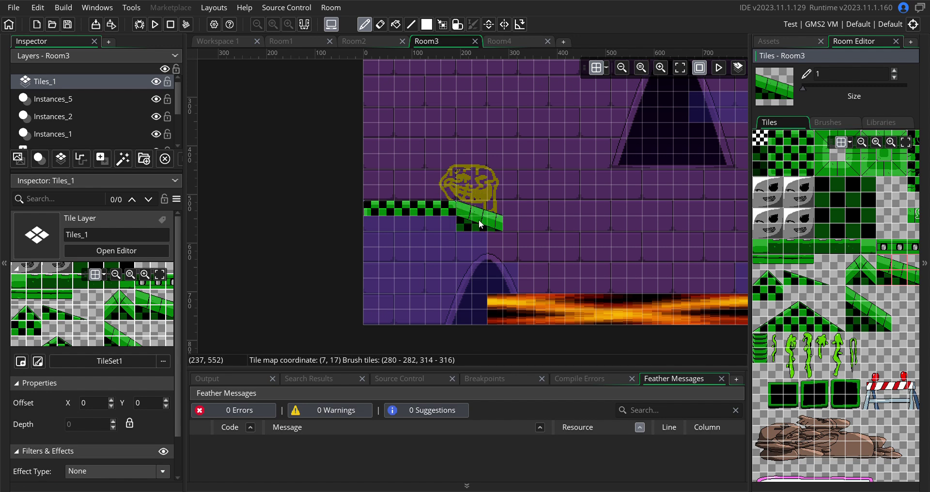
left_click_drag(881, 254, 898, 283)
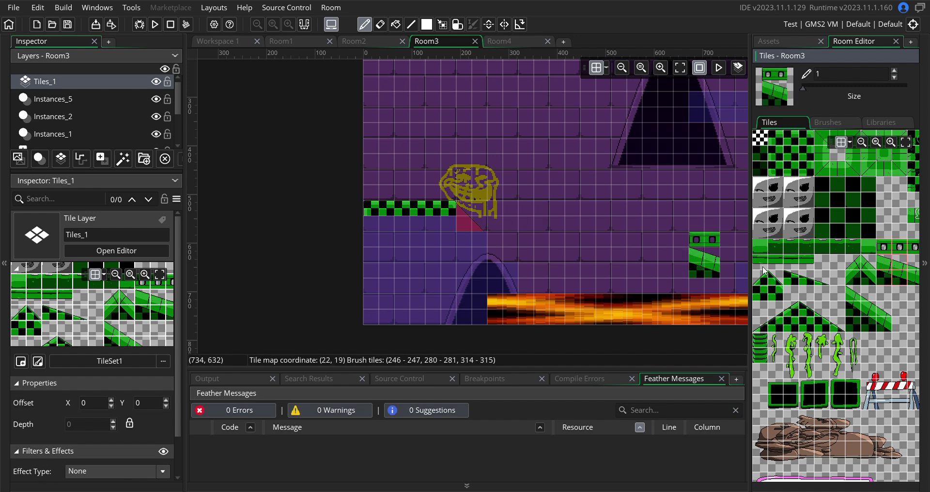
Place the 2-by-2 piece of green downhill slope tiles over the red slope at the end of the row
left_click(881, 268)
left_click_drag(881, 268, 897, 279)
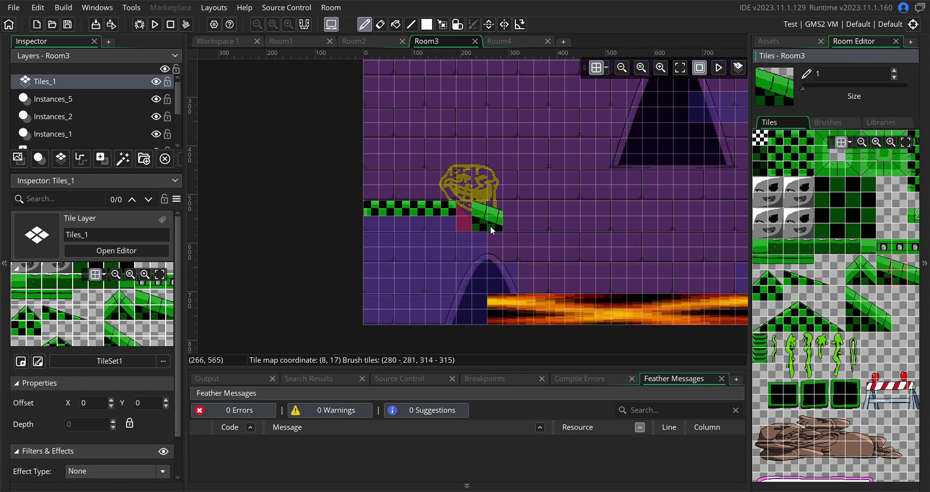
left_click(480, 231)
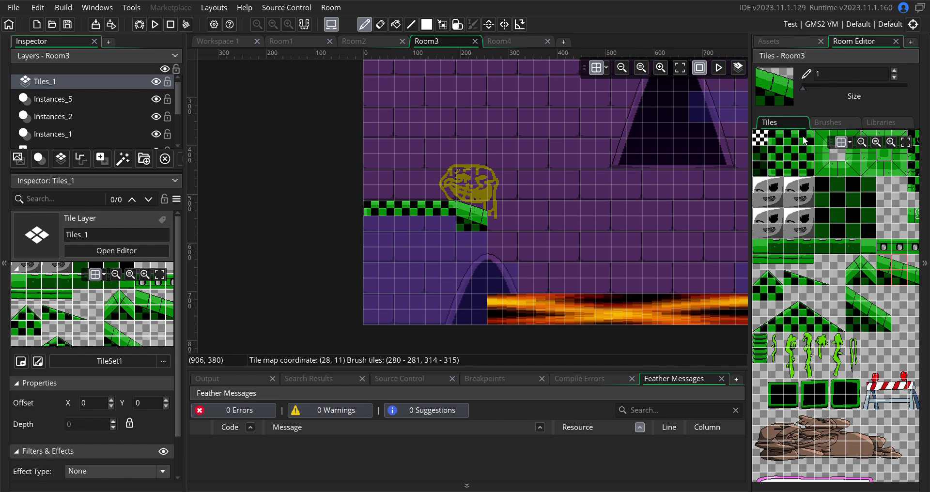
Paint a column of green checkered edge tiles below the slope, down the open side of the leftmost ground block, ending with the corner tile
left_click_drag(804, 141, 802, 170)
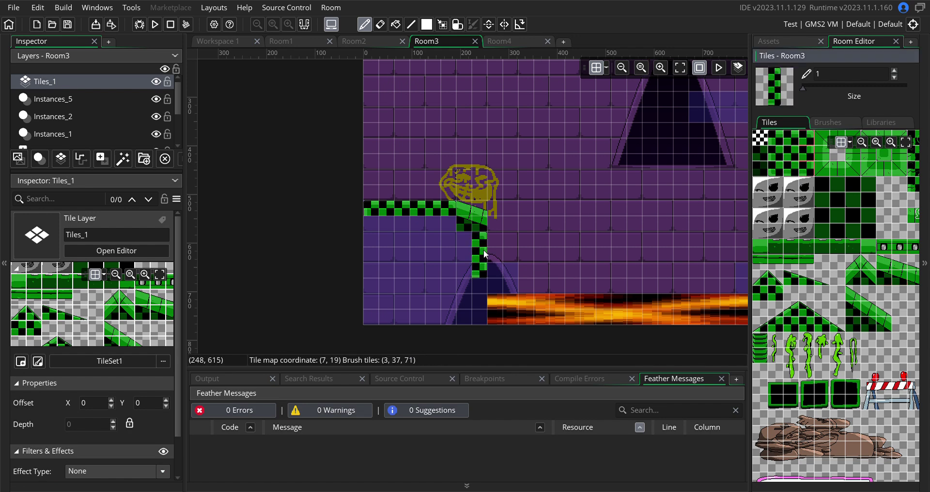
left_click(807, 143)
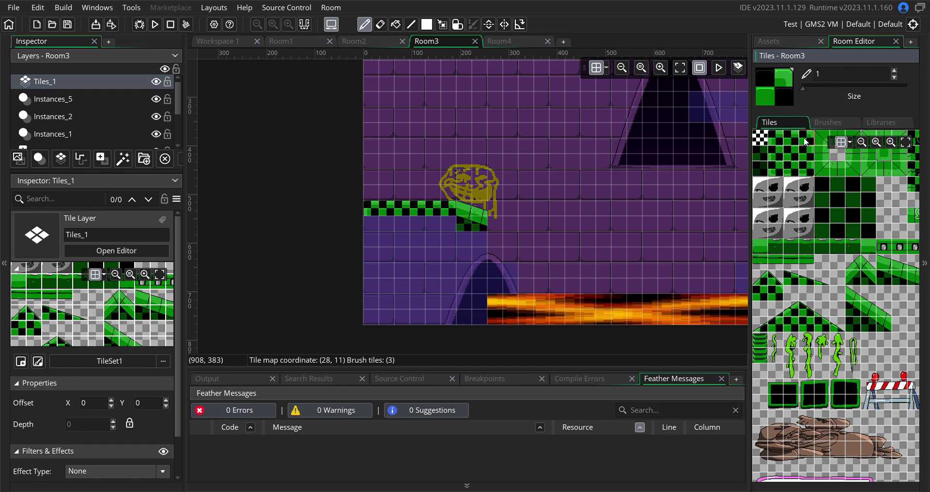
left_click(482, 240)
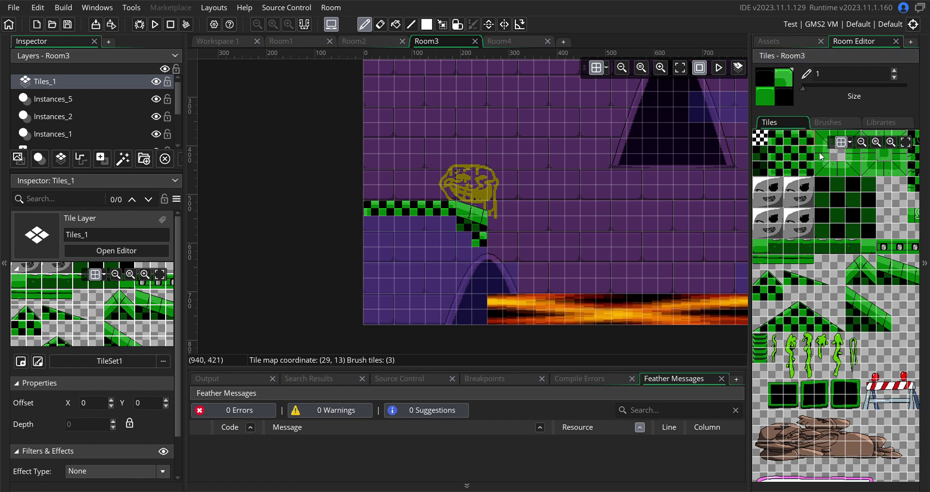
left_click(481, 257)
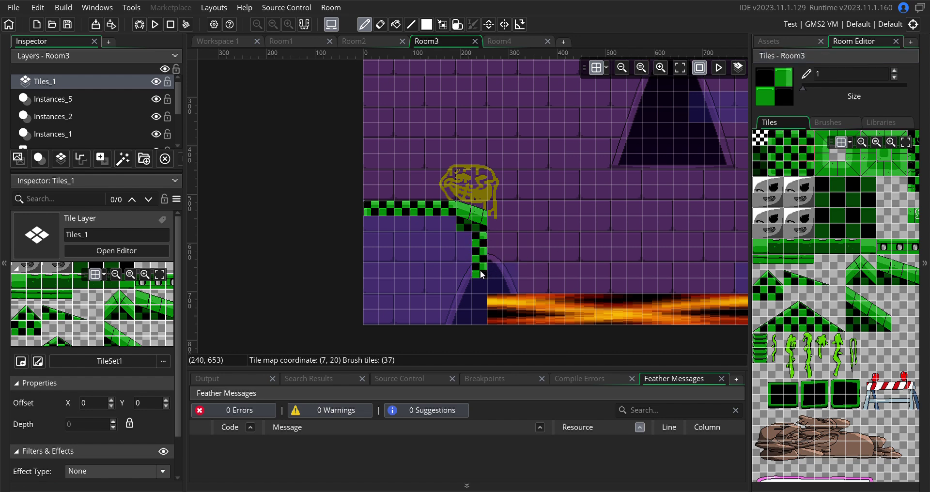
left_click(479, 298)
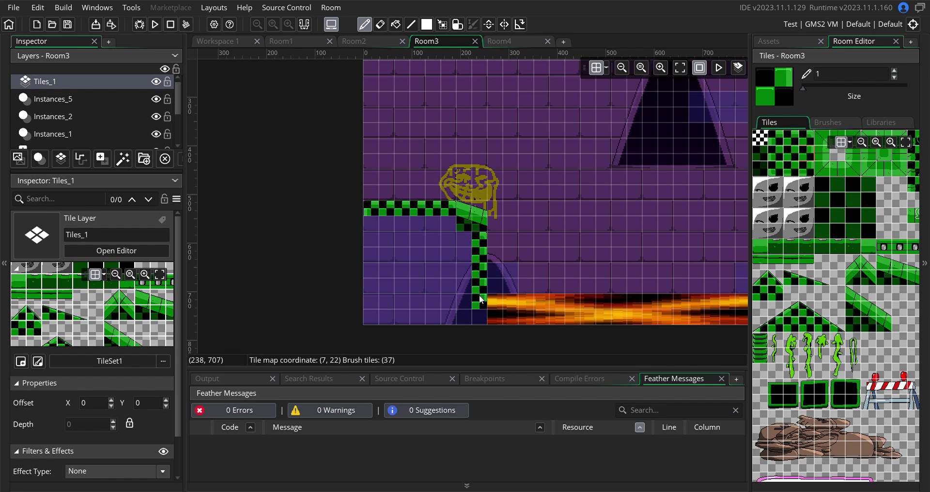
left_click(809, 177)
scroll(571, 243, "up", 2)
left_click(604, 240)
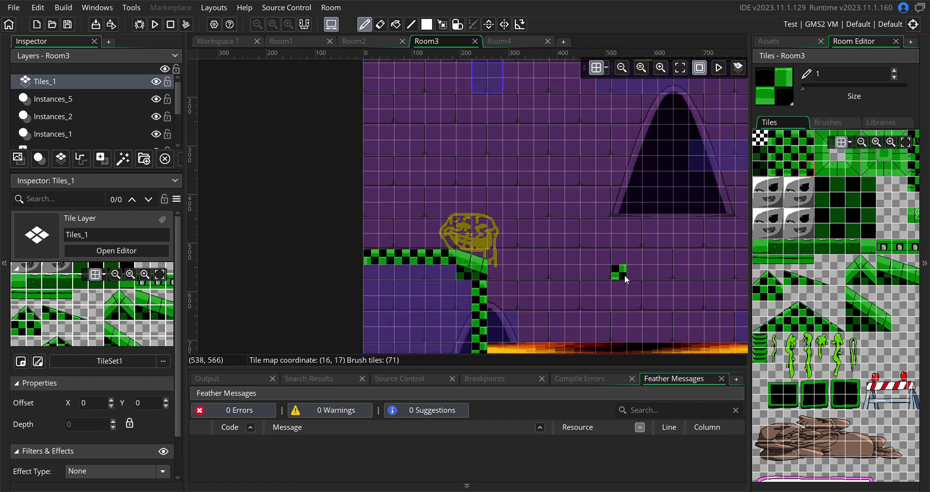
Cover the small square block near the top of Room3 with the four corner tiles of the green checkered piece
scroll(624, 275, "up", 4)
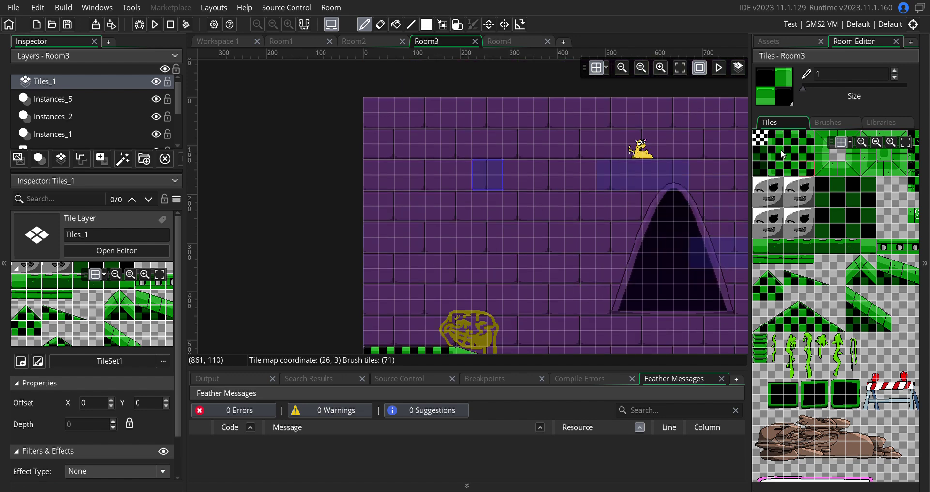
mouse_move(776, 142)
left_mouse_down()
mouse_move(810, 147)
mouse_move(789, 143)
left_mouse_up()
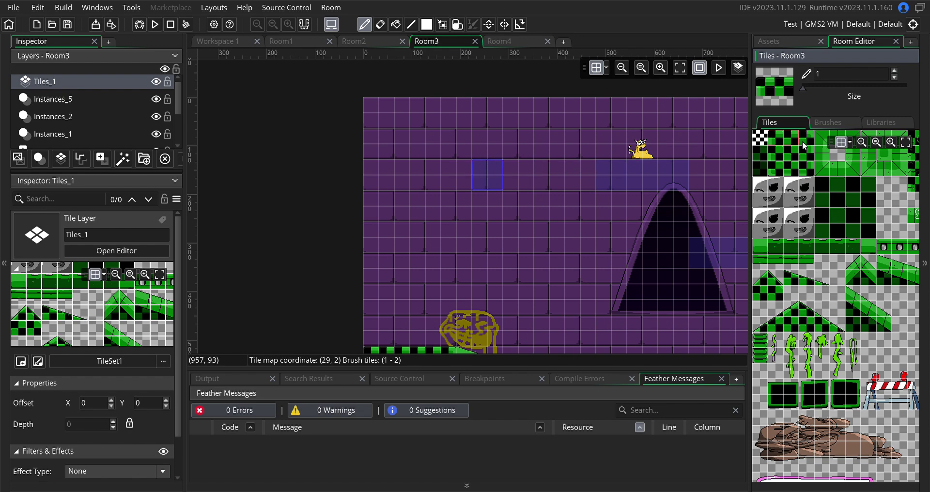
left_click(781, 143)
left_click(485, 169)
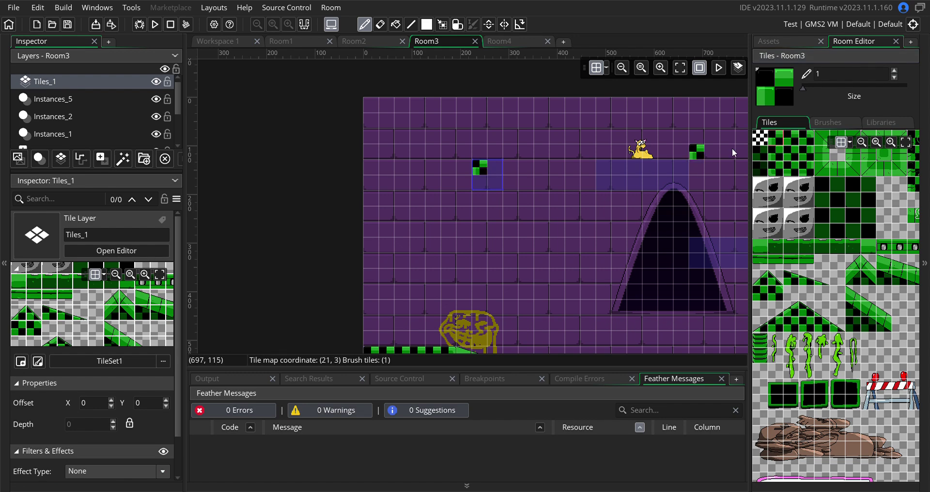
left_click(792, 142)
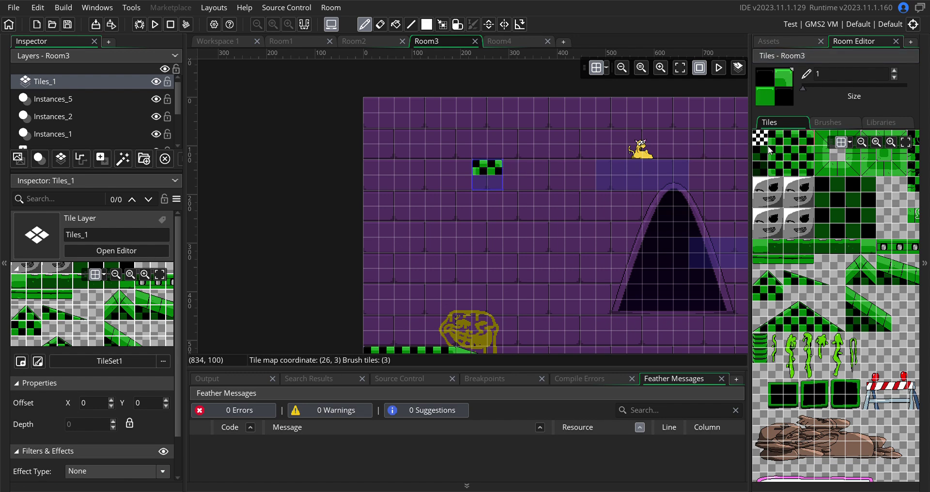
left_click(775, 176)
left_click(482, 183)
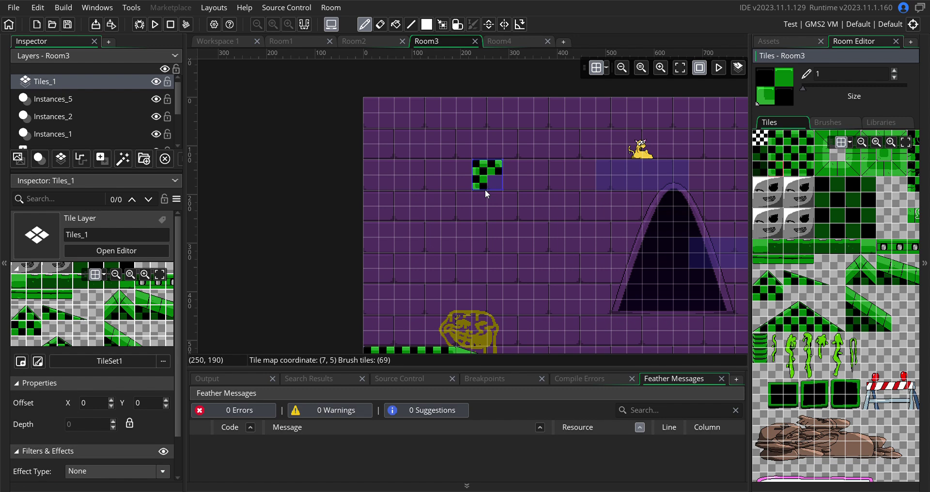
left_click(806, 171)
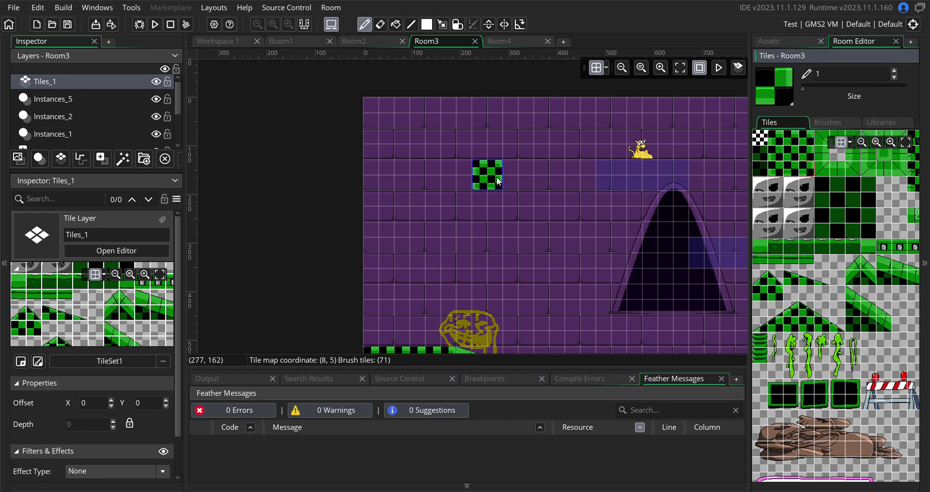
left_click(499, 182)
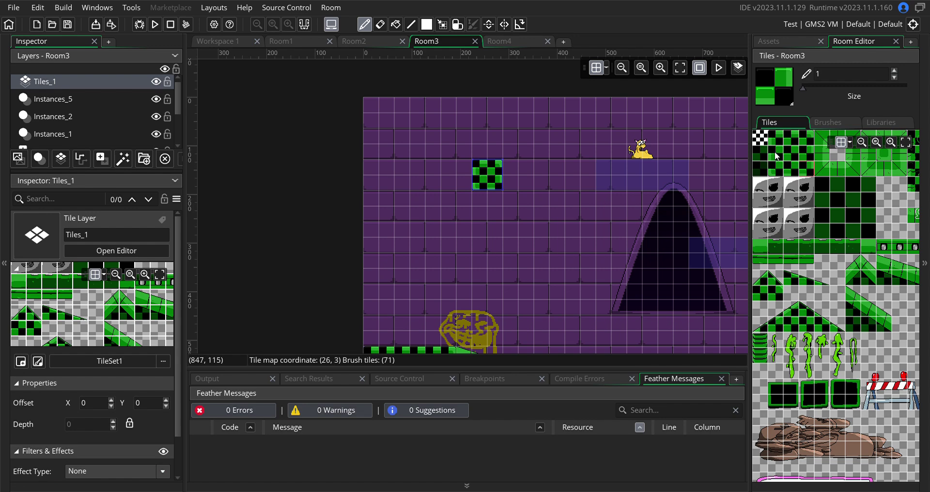
Paint the upper row of the platform under the yellow cat with green checkered tiles, from corner tile to corner tile
left_click_drag(776, 144, 784, 139)
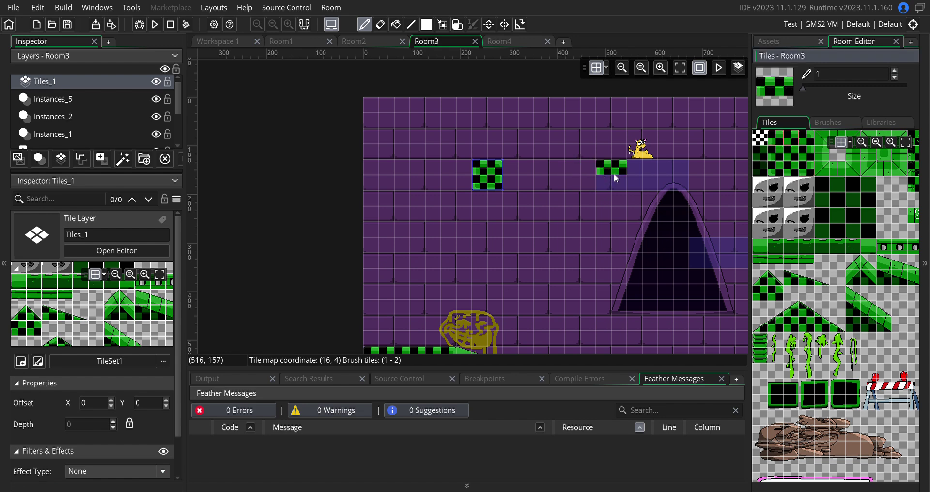
left_click(615, 173)
left_click(792, 141)
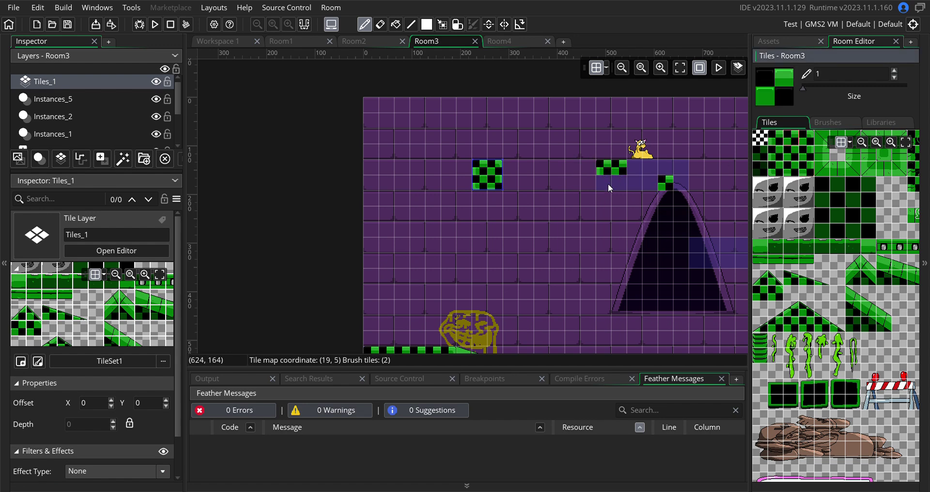
left_click(635, 168)
left_click(657, 170)
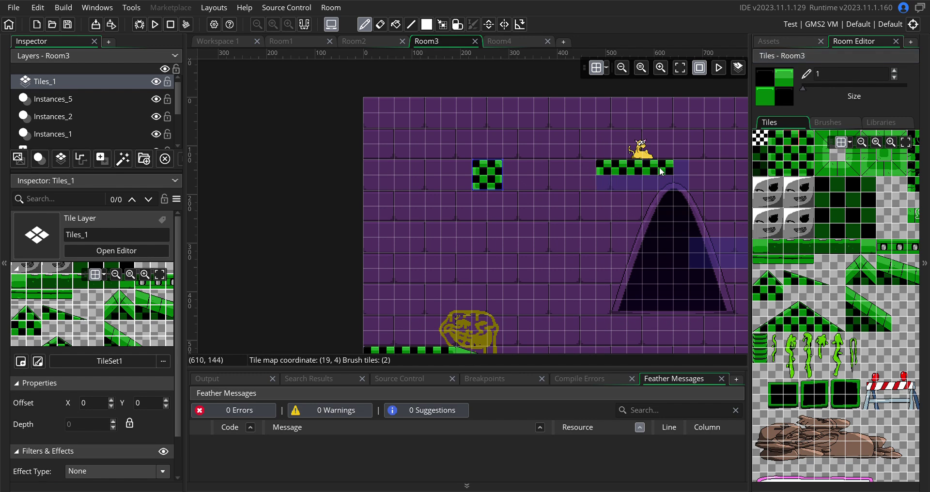
left_click(808, 144)
left_click(687, 196)
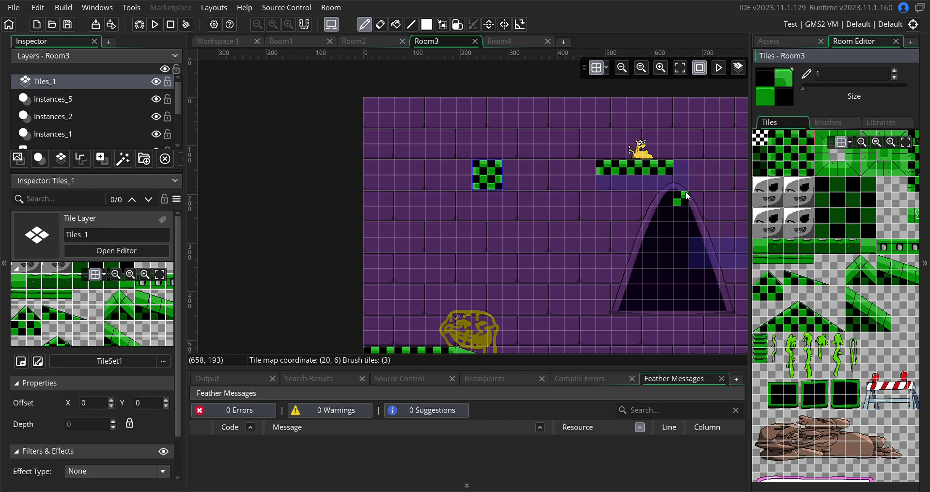
Fill the lower row of the cat's platform with the matching bottom-edge checkered tiles
left_click_drag(775, 170, 788, 175)
left_click(631, 189)
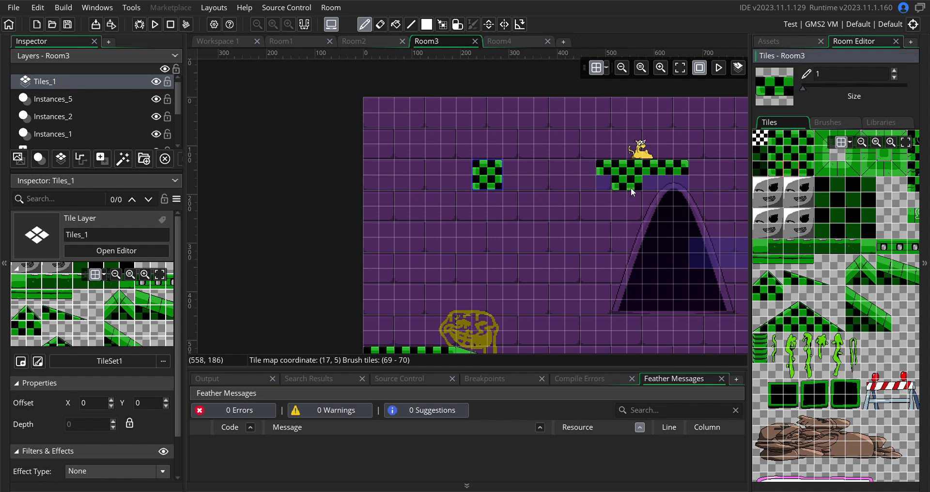
left_click(796, 172)
left_click_drag(639, 185, 667, 185)
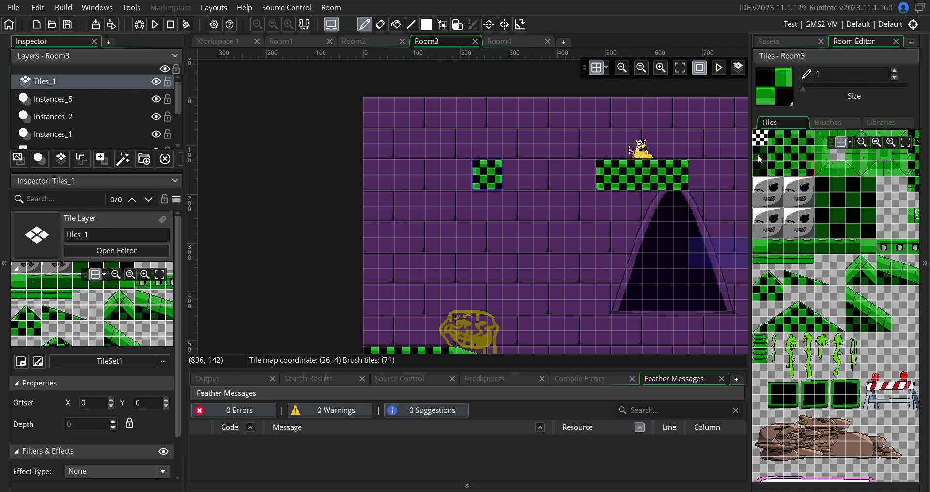
Erase checkered tiles from the cat's platform and from the leftmost ground block's top row and side column, keeping the slope piece
left_click(760, 141)
mouse_move(685, 170)
left_mouse_down()
mouse_move(606, 178)
mouse_move(608, 166)
mouse_move(673, 181)
left_mouse_up()
scroll(596, 211, "down", 5)
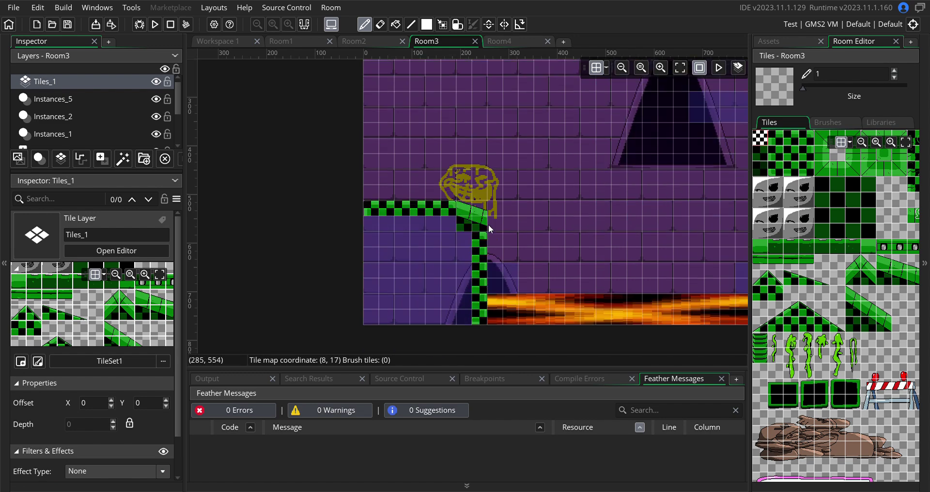
mouse_move(391, 211)
left_mouse_down()
mouse_move(371, 210)
mouse_move(428, 213)
left_mouse_up()
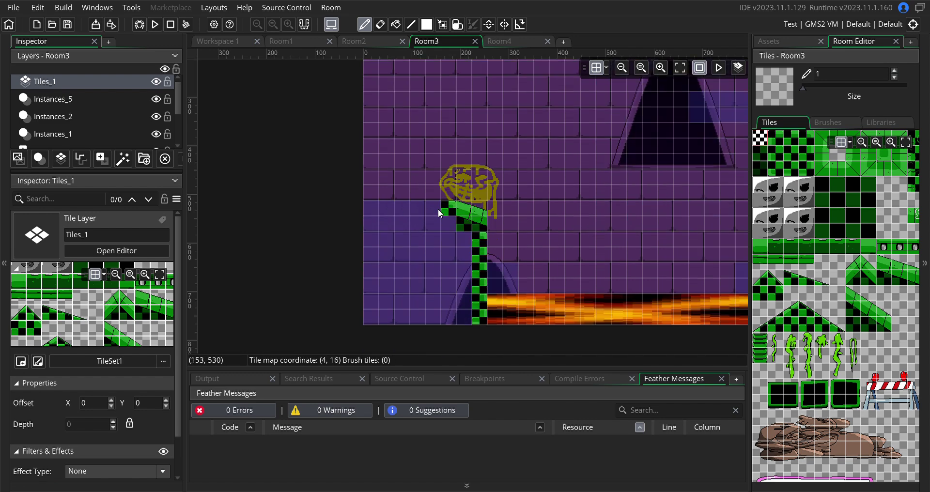
left_click(482, 315)
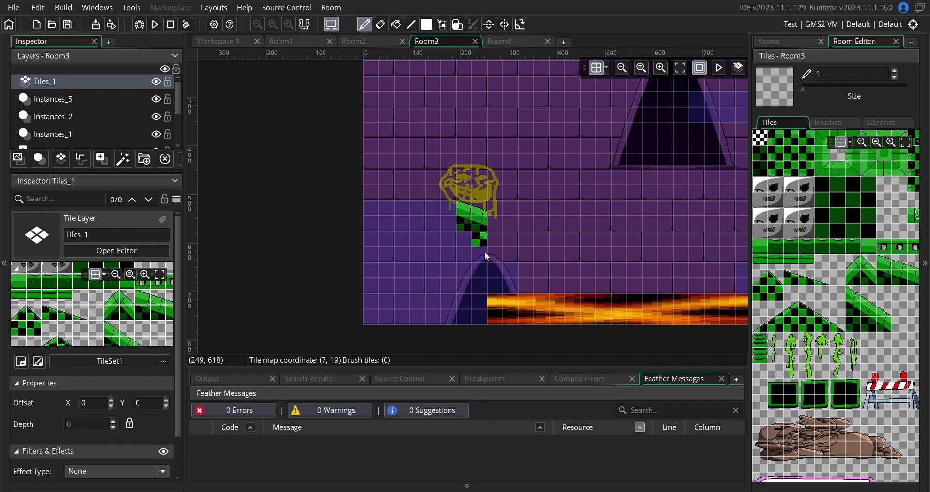
left_click(485, 246)
Paint the green ledge strip along the top of the leftmost ground block and clear the cell directly before the slope
scroll(829, 296, "down", 1)
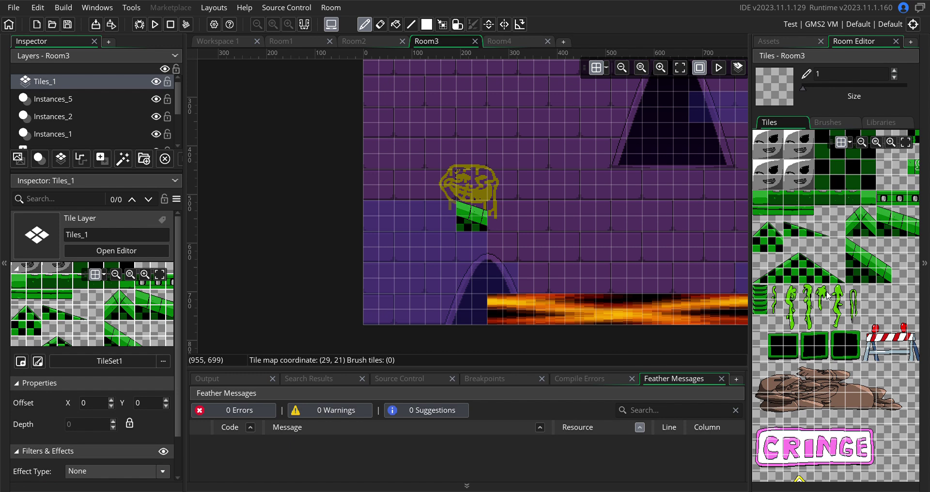
scroll(828, 295, "down", 1)
scroll(831, 298, "down", 2)
scroll(847, 313, "up", 2)
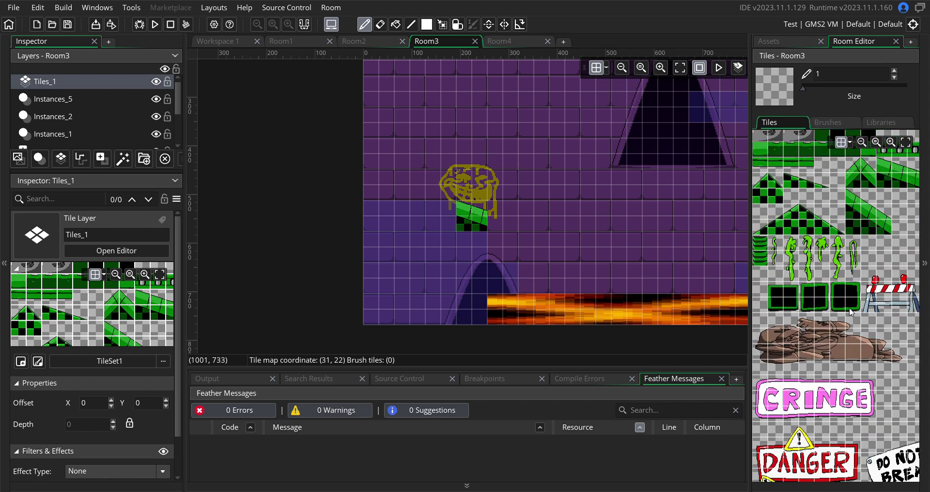
scroll(852, 312, "up", 1)
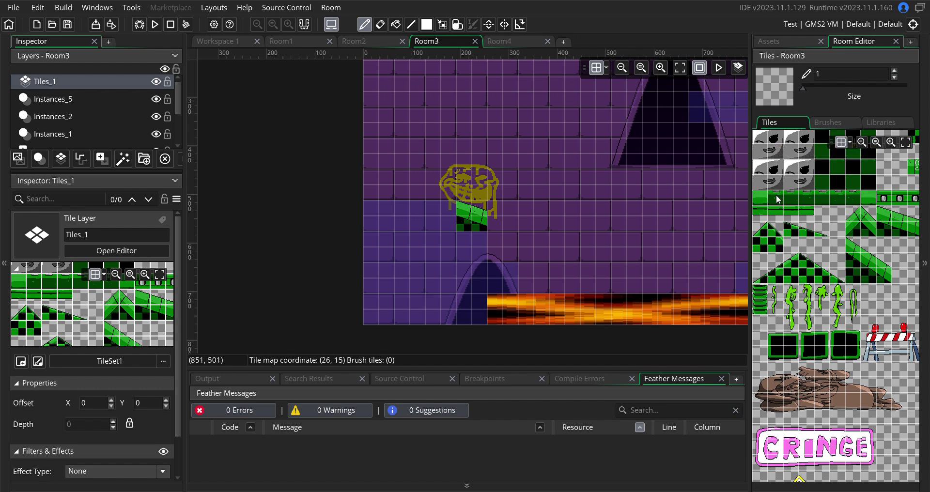
mouse_move(763, 197)
left_mouse_down()
mouse_move(833, 211)
mouse_move(856, 203)
left_mouse_up()
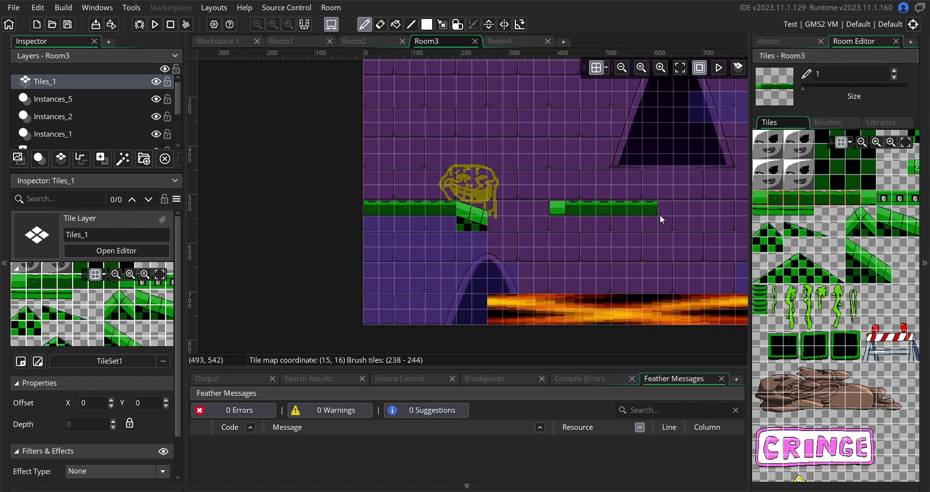
scroll(856, 212, "up", 3)
left_click(761, 235)
left_click(447, 210)
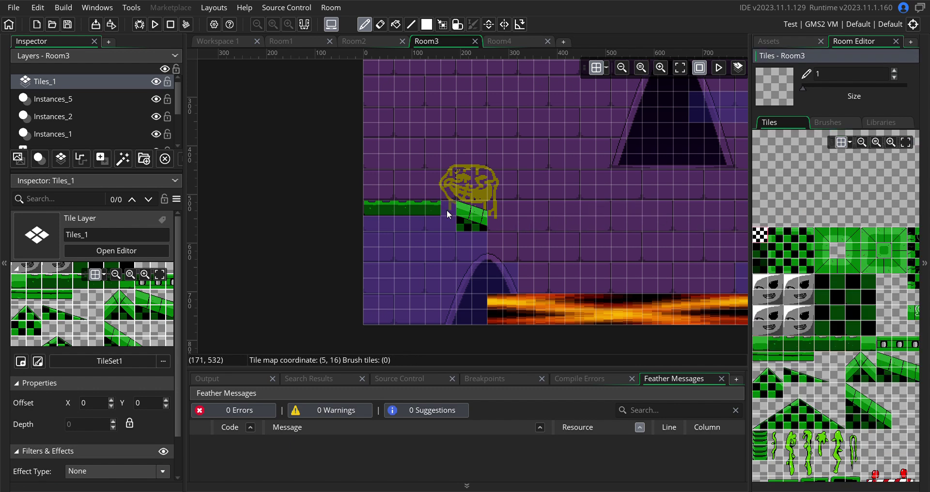
Fill the empty cell before the slope with the plain light green ledge end tile
scroll(861, 323, "down", 2)
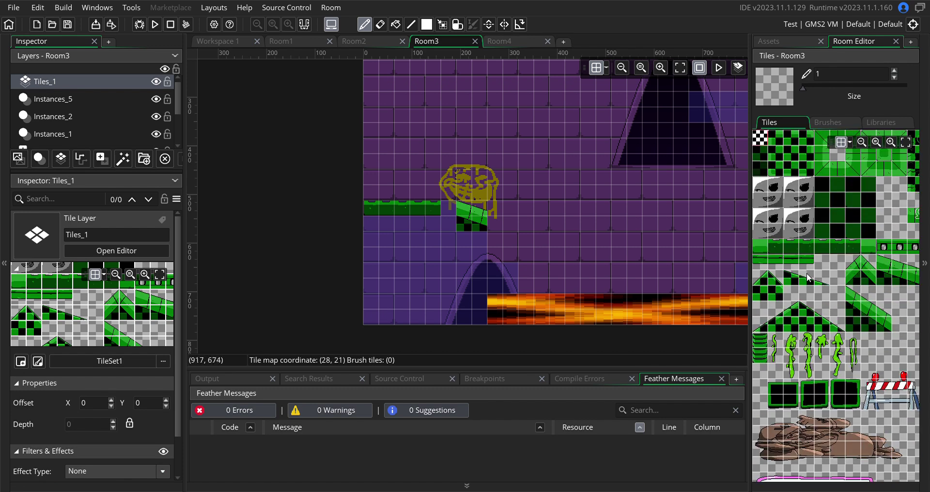
scroll(808, 278, "up", 1)
left_click(870, 301)
left_click(447, 211)
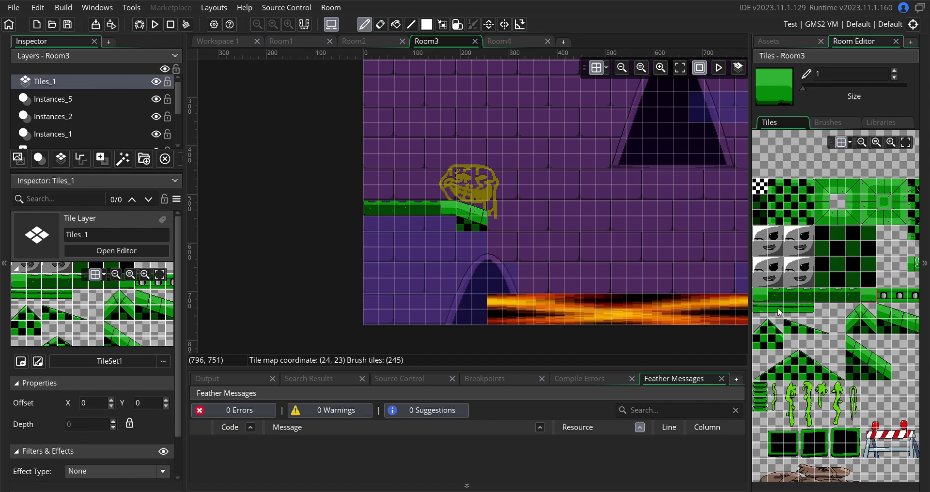
Place the ledge strip's light green starting tile on the row's first cell at the room edge, clearing and repainting that cell
left_click(757, 294)
left_click(371, 207)
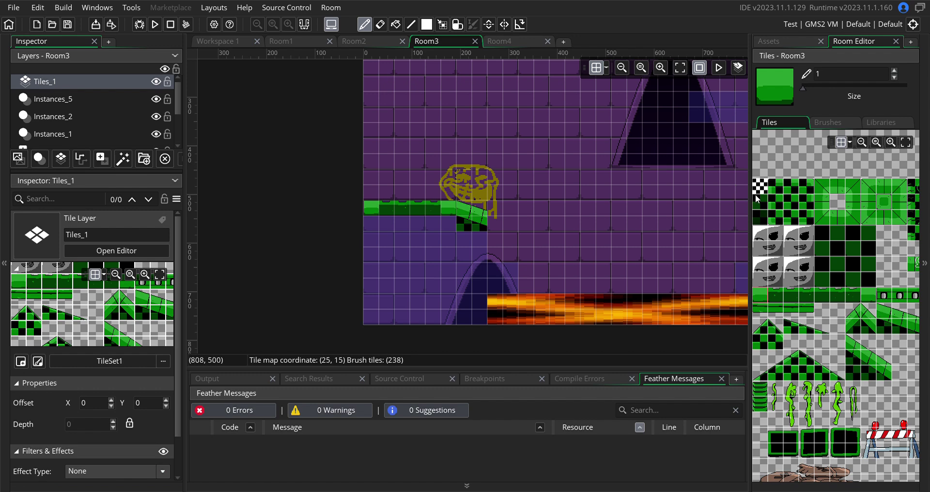
left_click(758, 199)
left_click(372, 208)
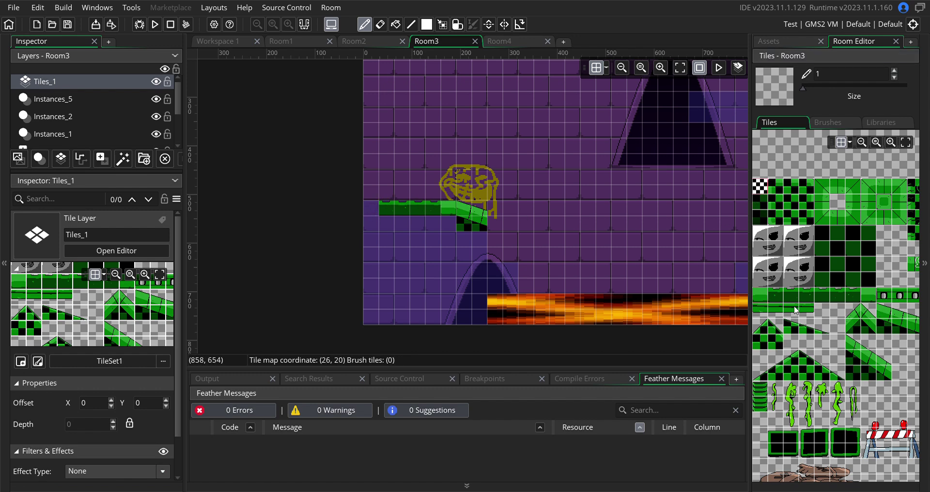
left_click(759, 297)
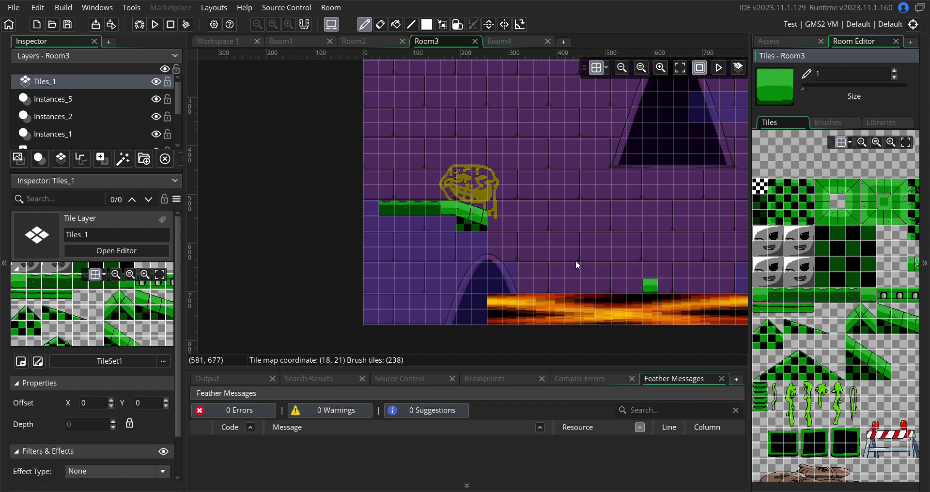
left_click(371, 210)
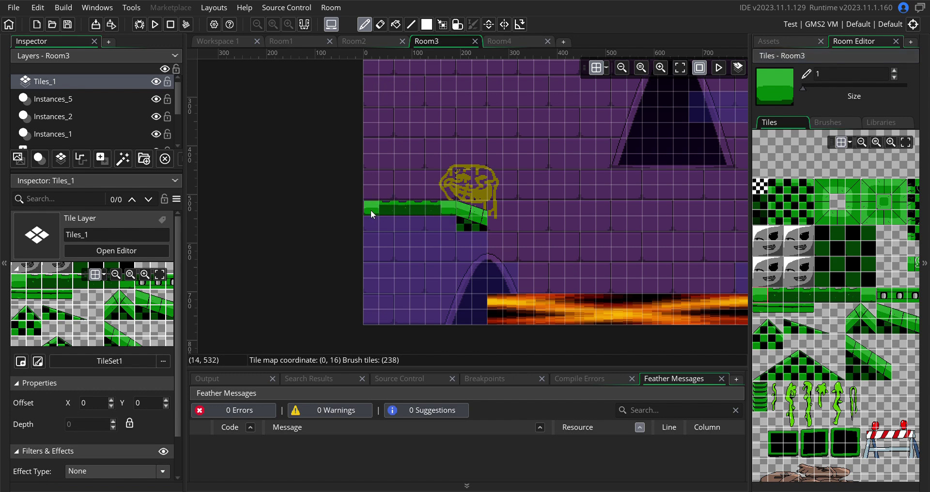
Paint bright green checkered edge tiles down the side column of the leftmost ground block, from below the slope to the room's lower edge
scroll(545, 208, "down", 2)
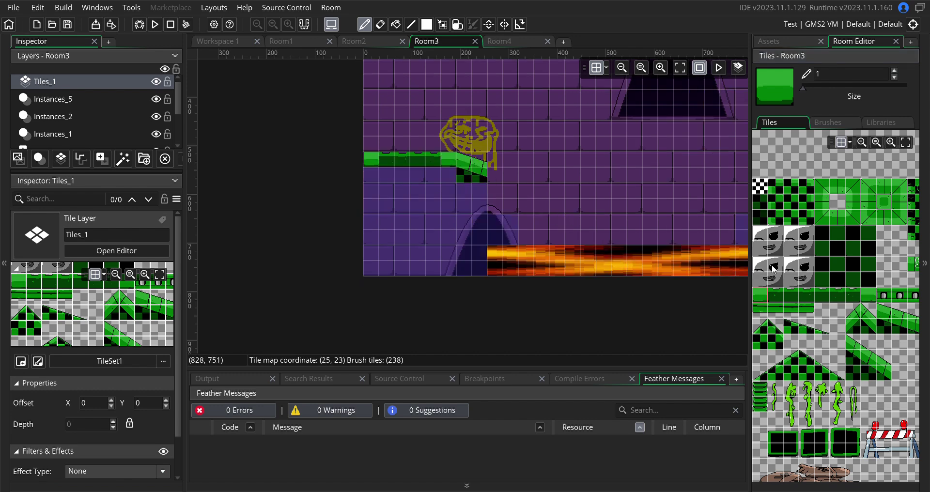
left_click_drag(807, 188, 803, 202)
left_click(479, 198)
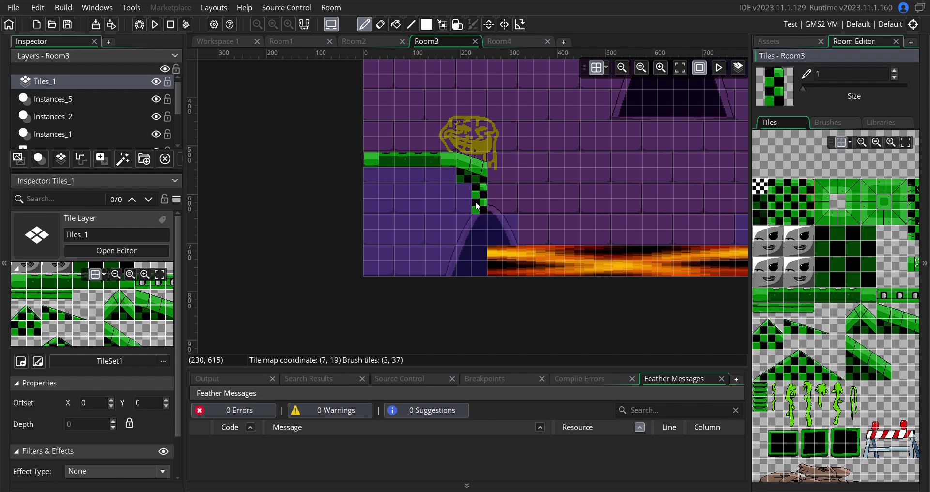
left_click(809, 205)
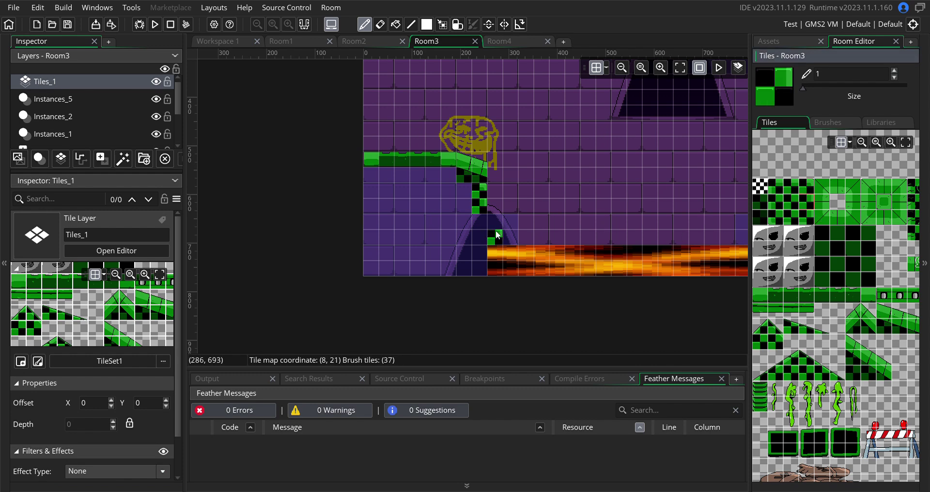
left_click(479, 221)
left_click_drag(480, 238, 480, 256)
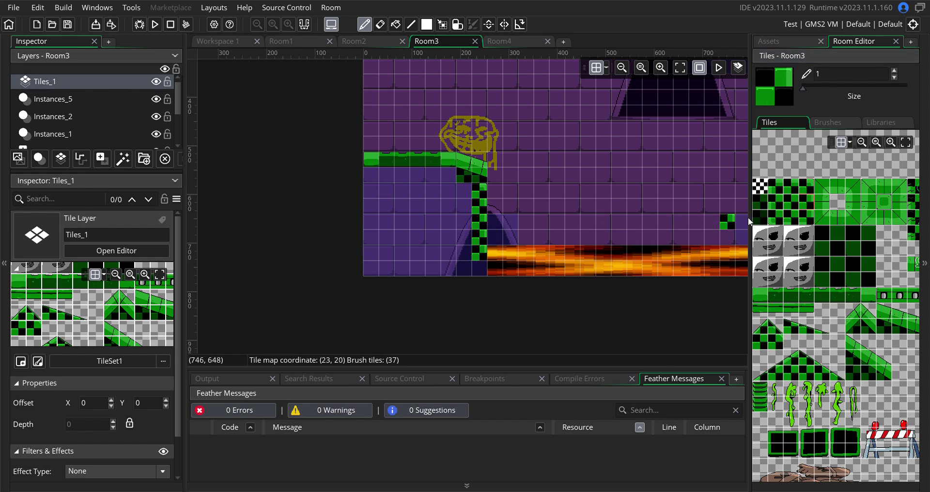
left_click(810, 221)
left_click(436, 271)
Clear the small two-tile-wide floating platform with the empty tile
scroll(504, 240, "up", 5)
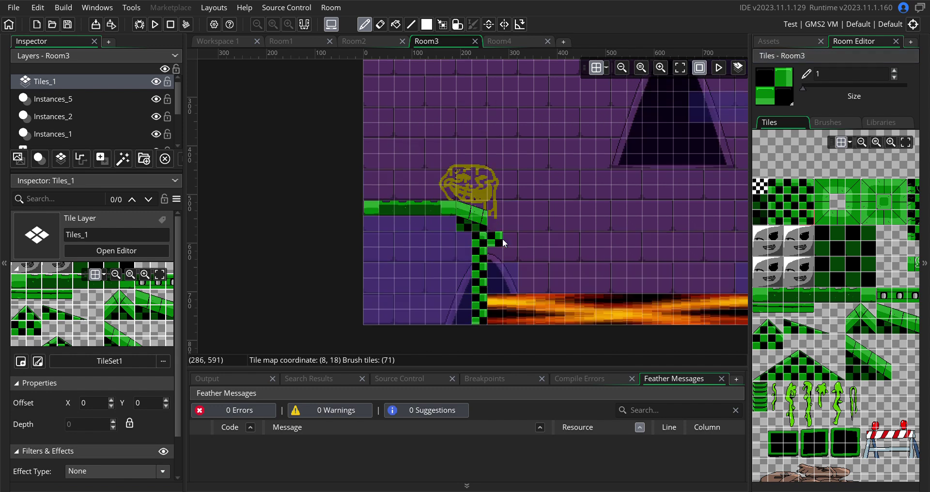
left_click(759, 186)
left_click_drag(479, 183, 500, 174)
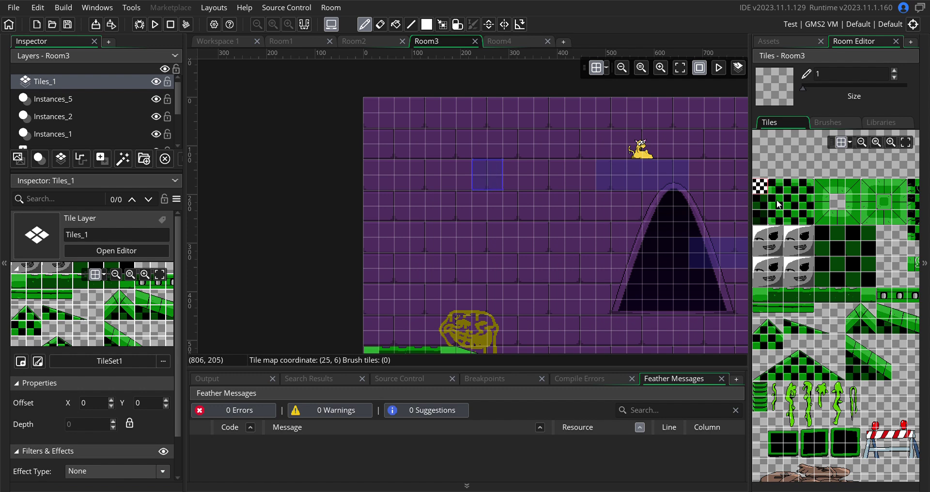
Cover the small floating platform with two rows of the green girder tiles, using the two-tile-wide strip
left_click_drag(891, 295, 909, 297)
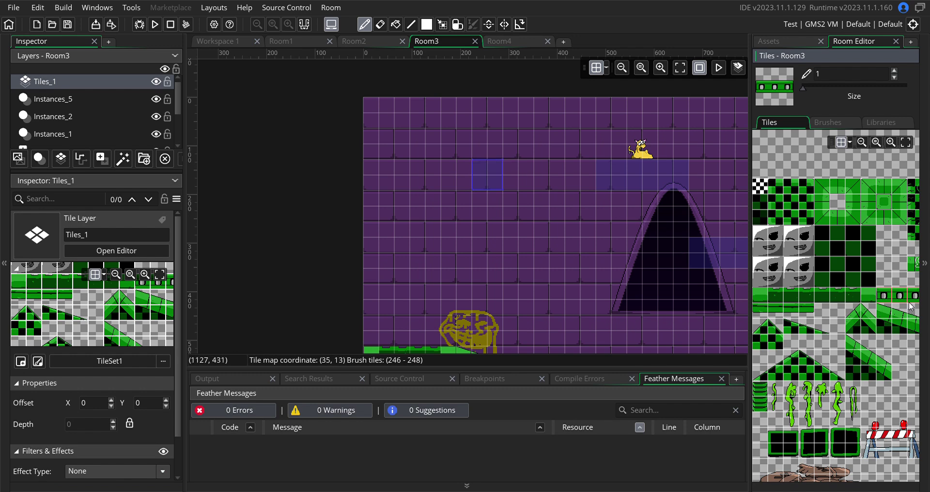
left_click(893, 300)
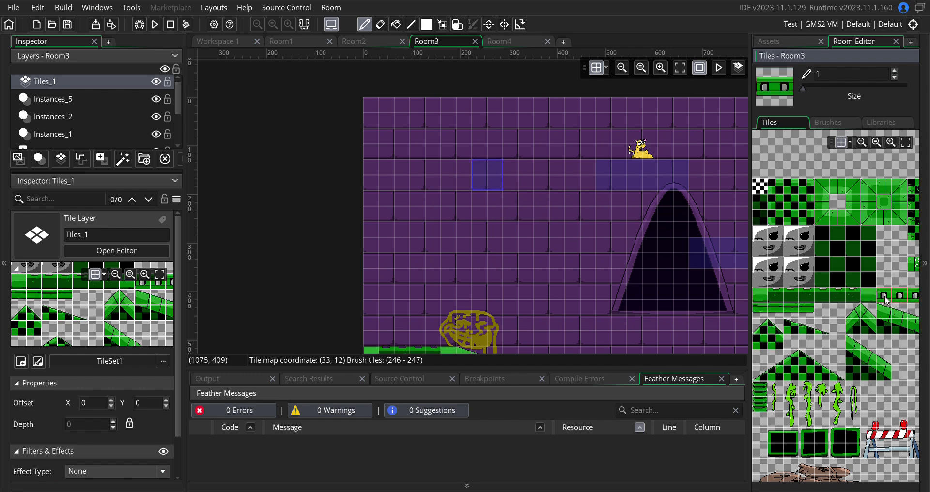
left_click(478, 169)
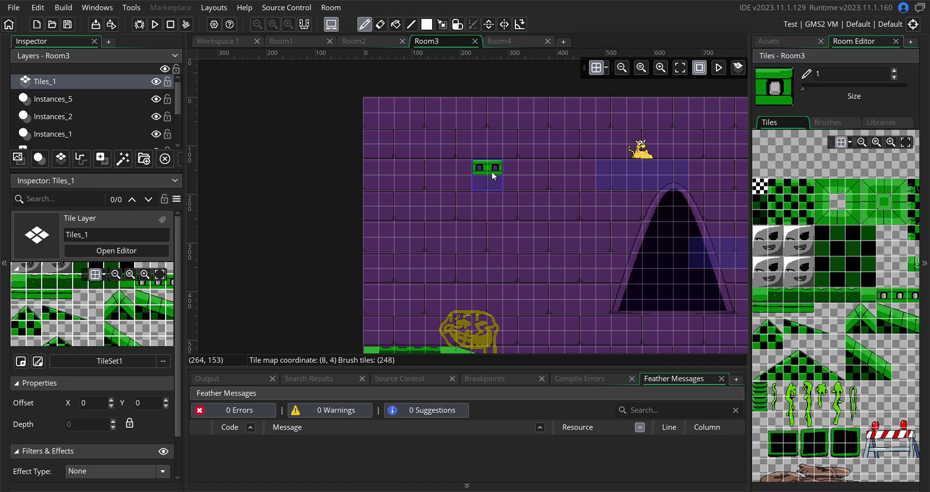
left_click(492, 171)
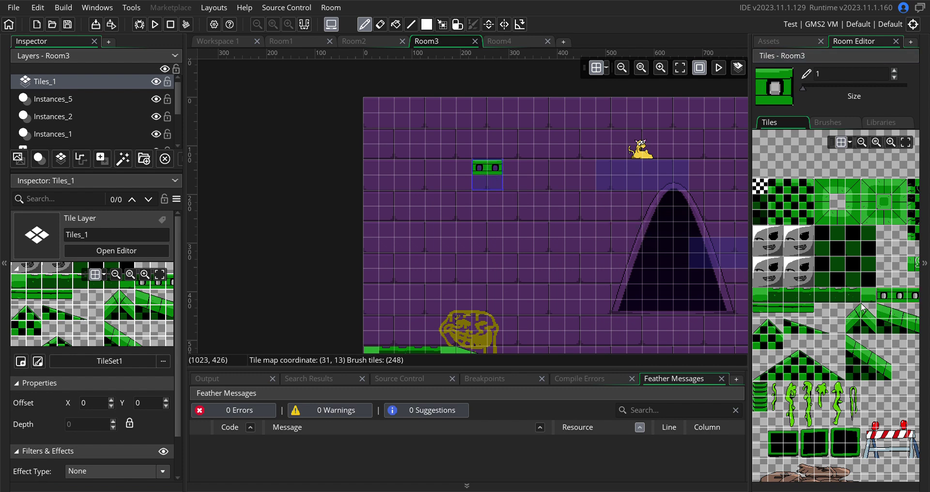
left_click(480, 184)
left_click(489, 184)
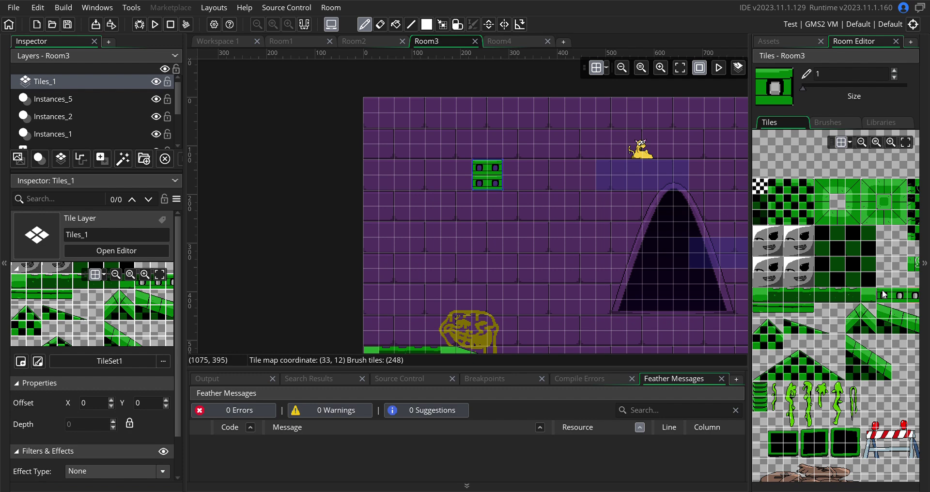
Cover the platform under the first cat with two rows of the three-tile green girder strip
left_click_drag(884, 295, 914, 295)
left_click(622, 168)
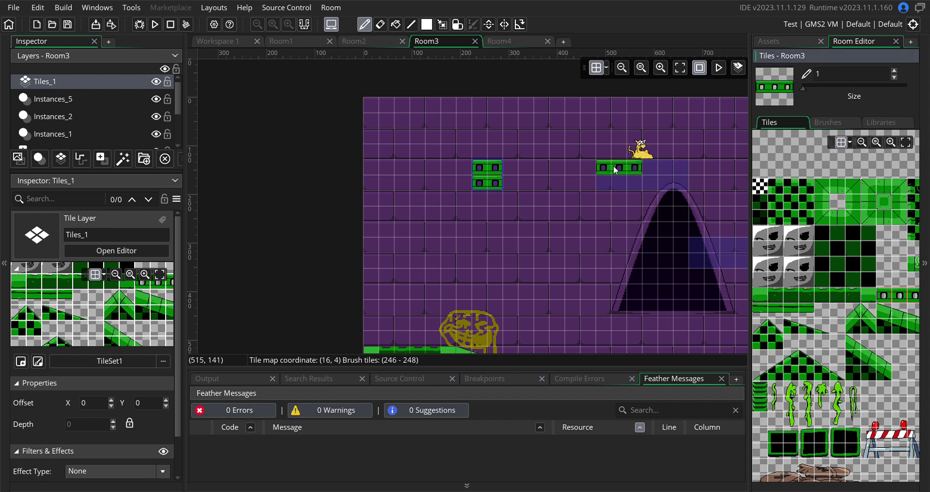
left_click(677, 170)
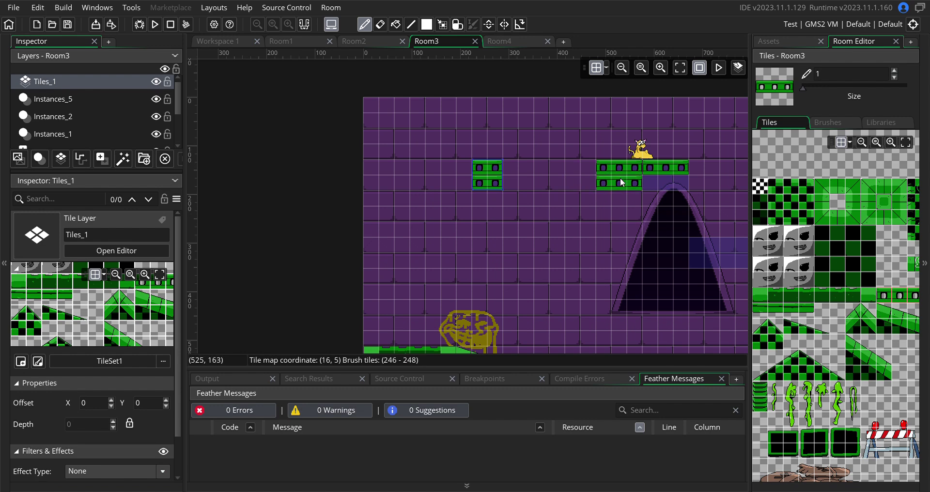
left_click(625, 183)
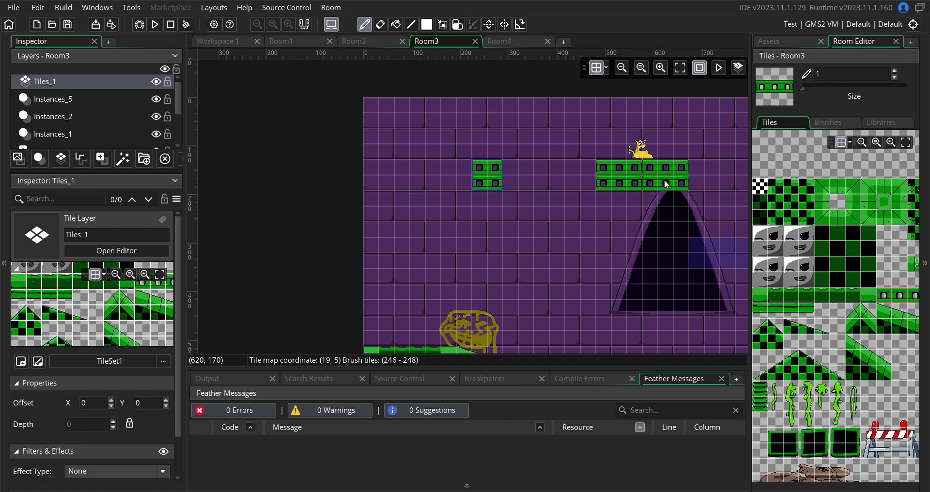
Fill the interior of the leftmost ground block with the dark green and black checkered tile
scroll(576, 216, "down", 3)
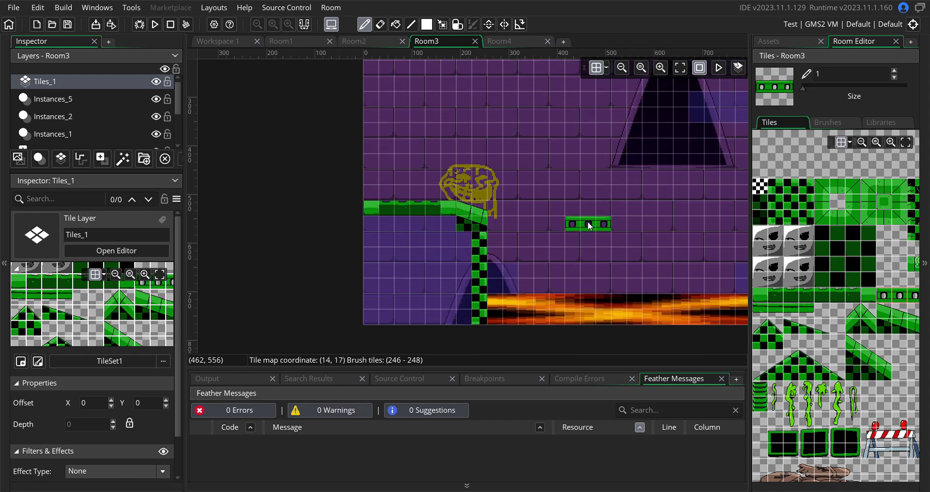
scroll(588, 233, "up", 1)
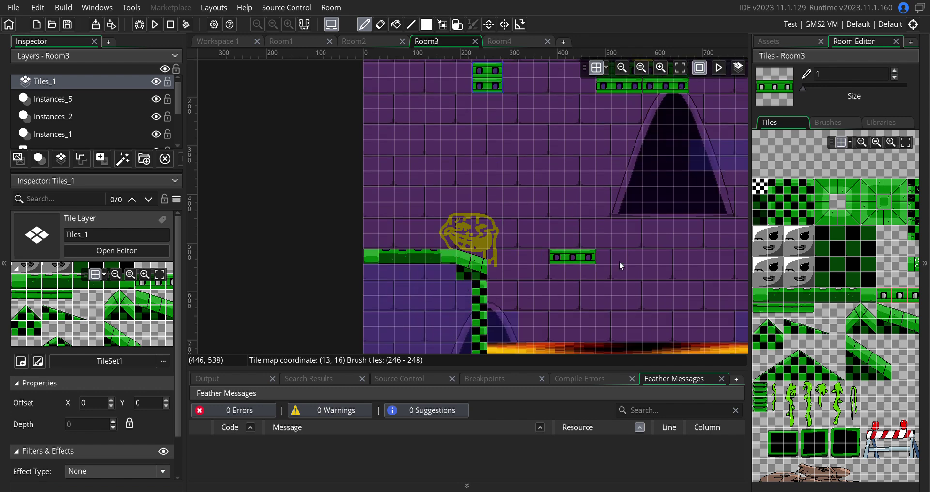
left_click(761, 202)
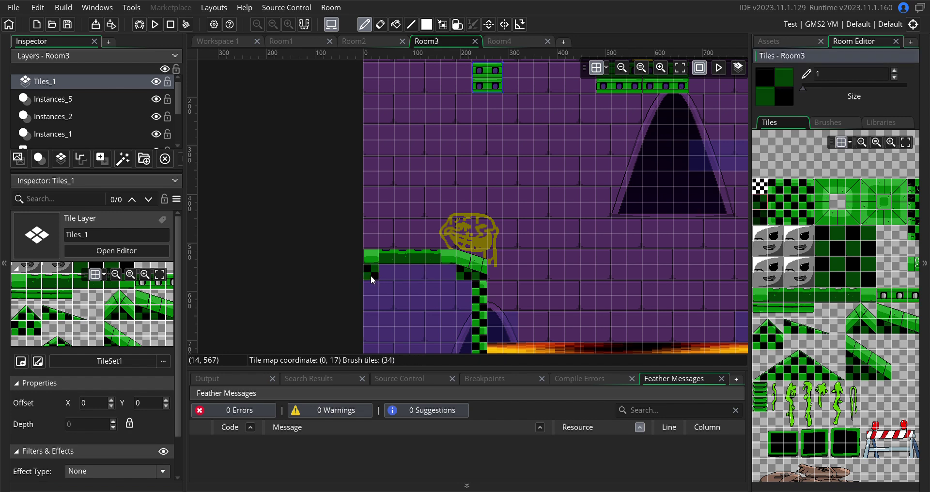
left_click_drag(371, 275, 388, 277)
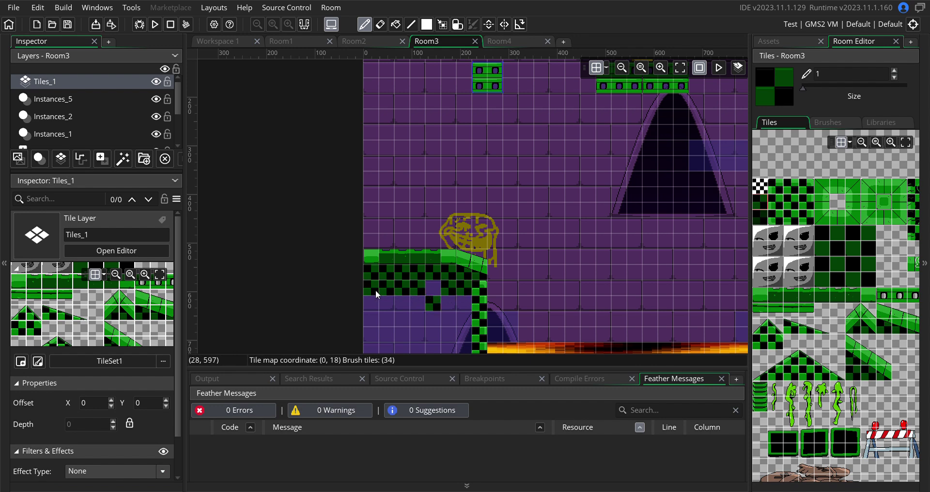
left_click_drag(376, 294, 400, 322)
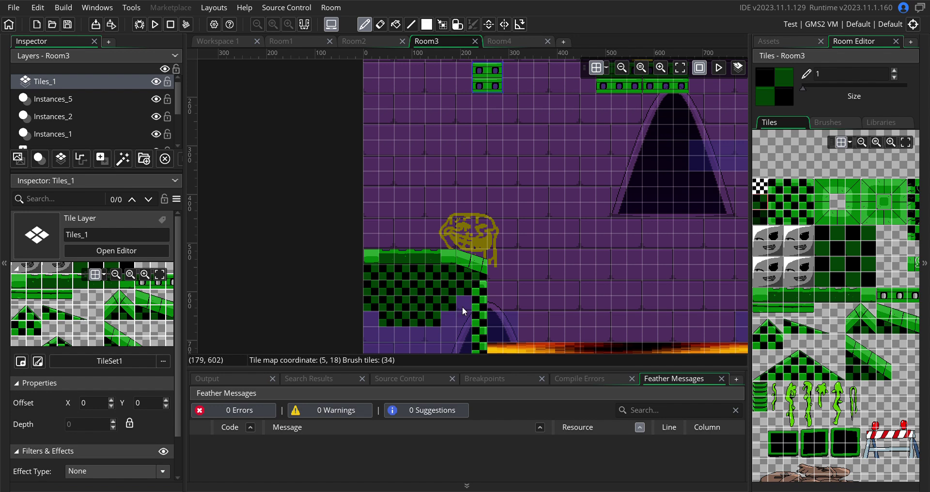
scroll(388, 310, "down", 2)
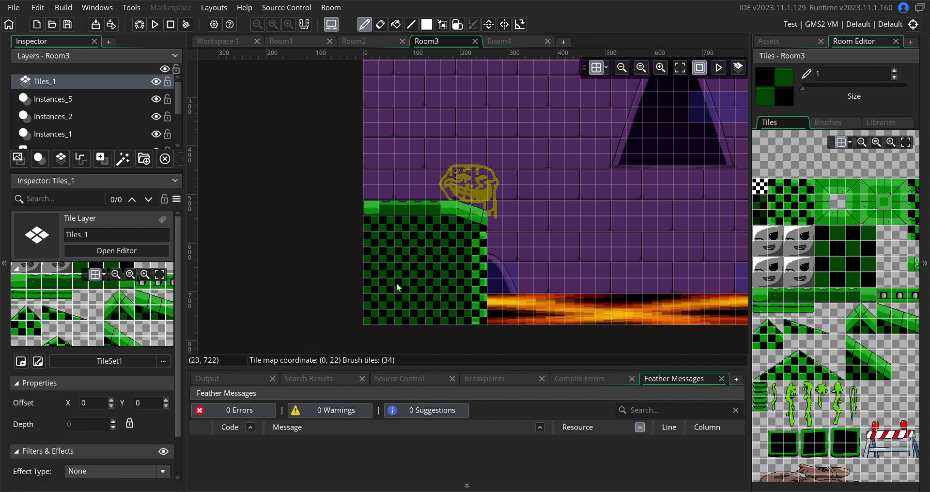
Cover the four-tile-wide floating platform beside the dark arch with two rows of green girder tiles, adding single tiles for its last column
scroll(396, 283, "up", 6)
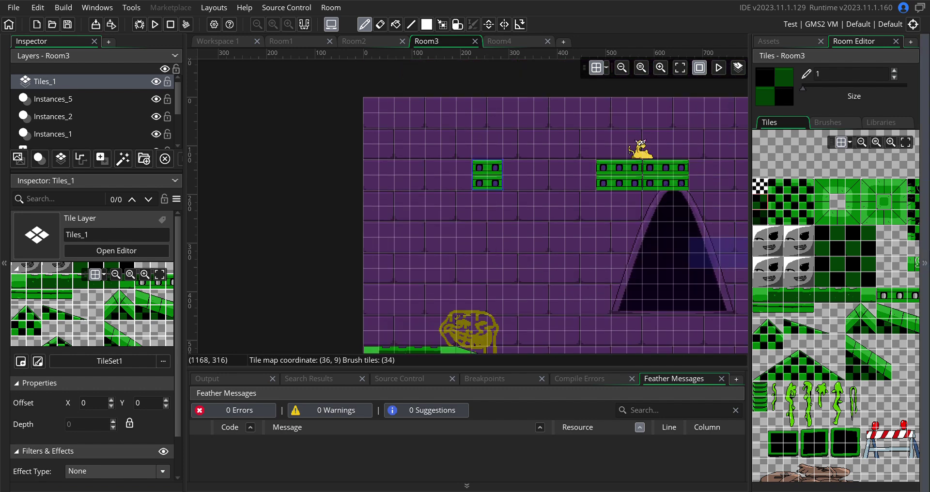
scroll(640, 279, "down", 2)
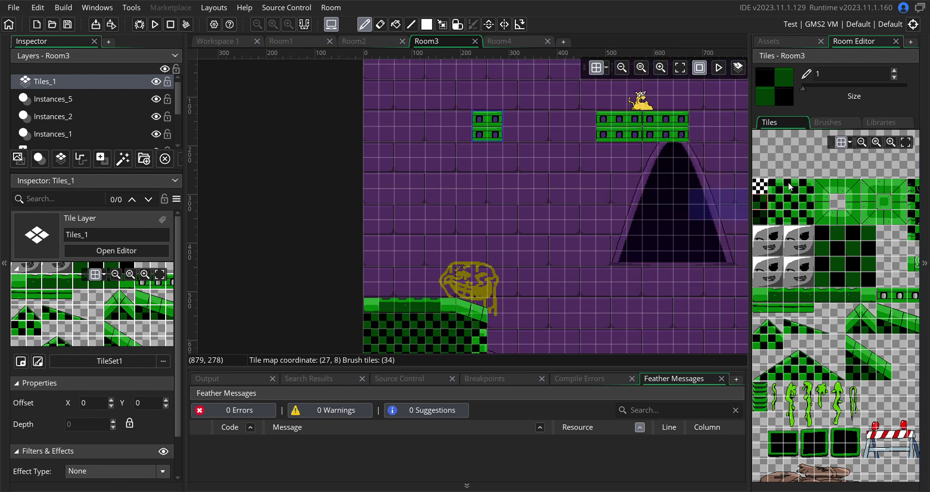
left_click(778, 190)
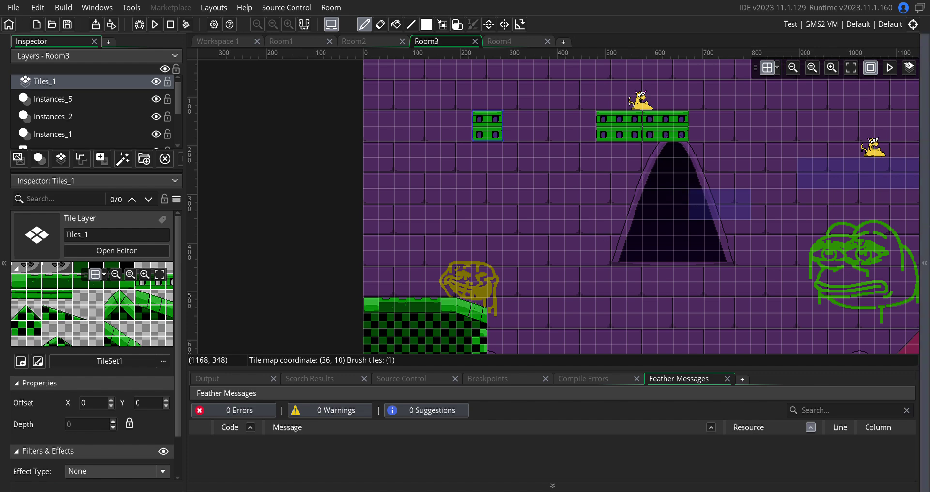
mouse_move(925, 237)
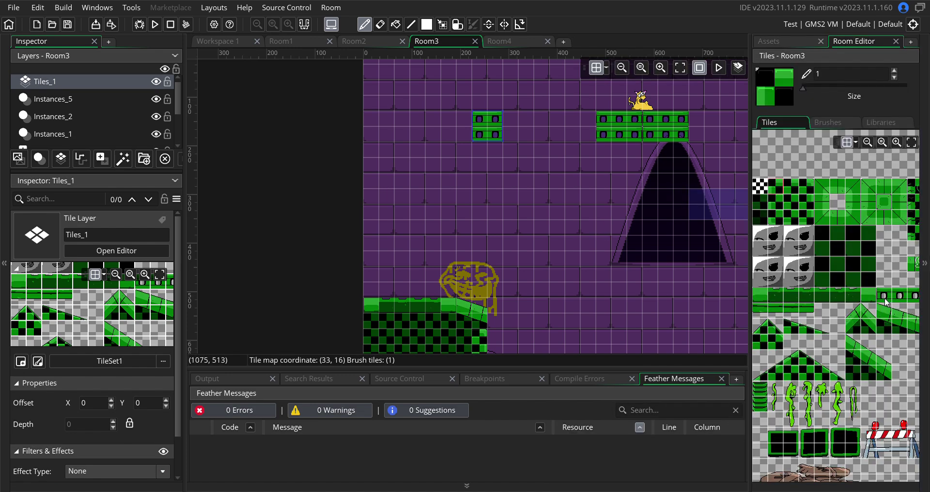
left_click_drag(882, 297, 914, 297)
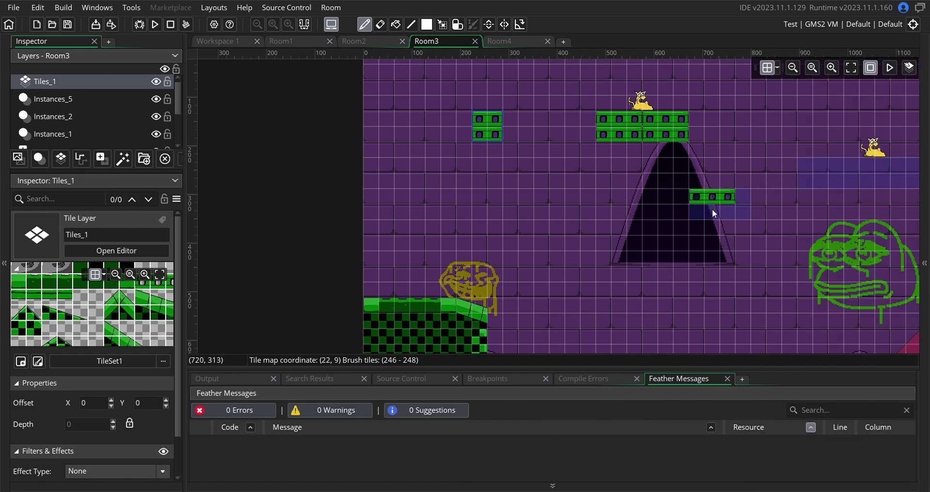
left_click(712, 211)
mouse_move(919, 269)
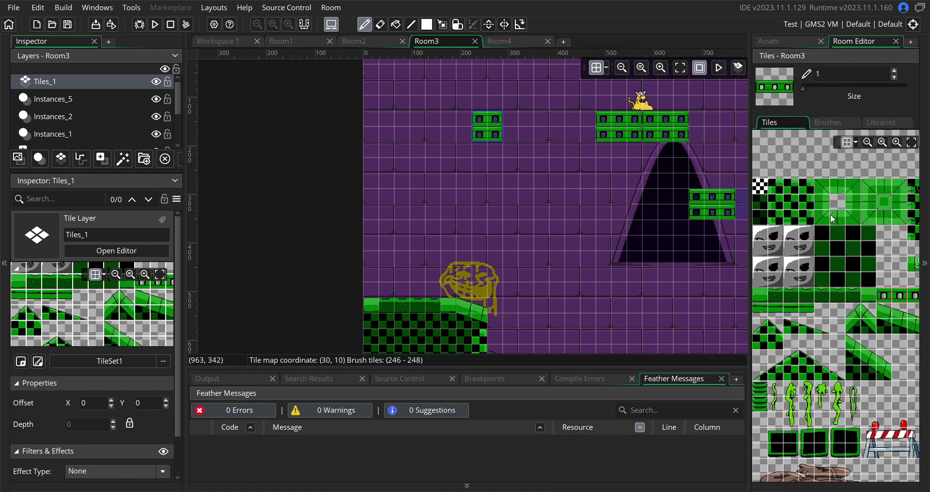
left_click(915, 296)
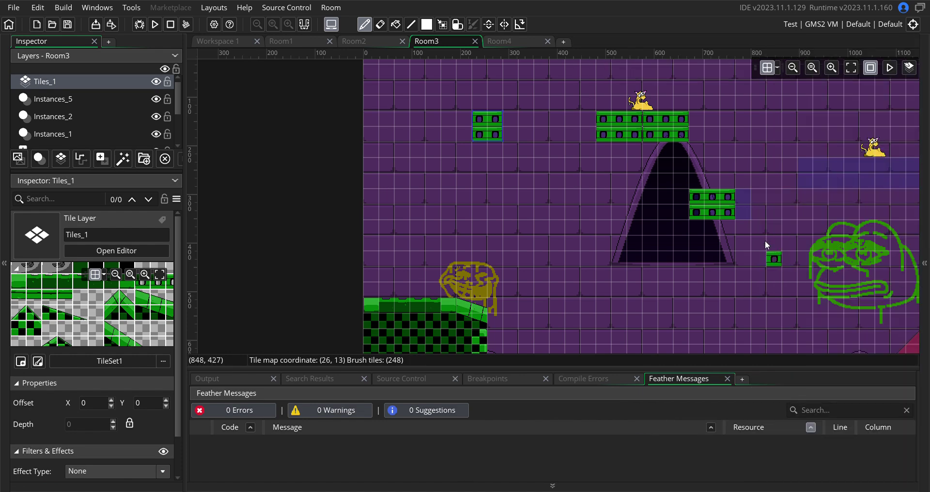
left_click(748, 196)
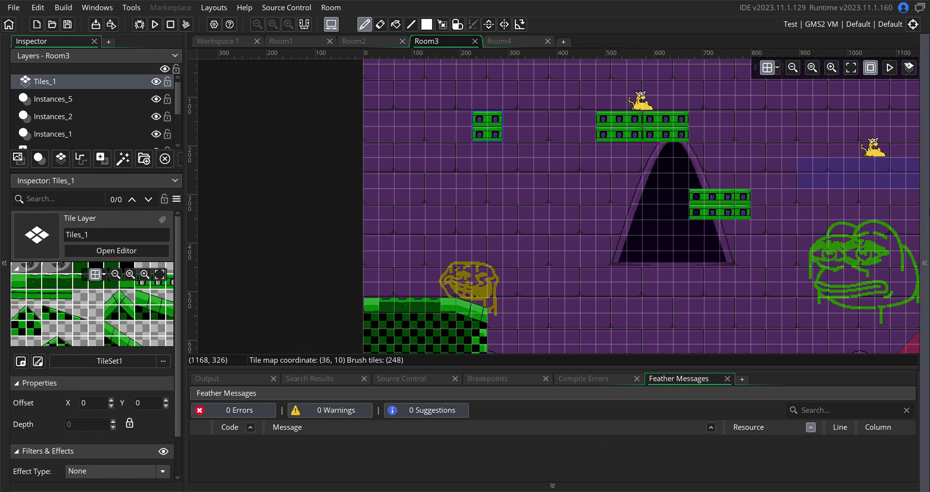
Cover the two-by-two ledge beside the leftmost ground block, above the lava, with matching bright green checkered corner tiles
left_click(926, 217)
scroll(619, 146, "down", 5)
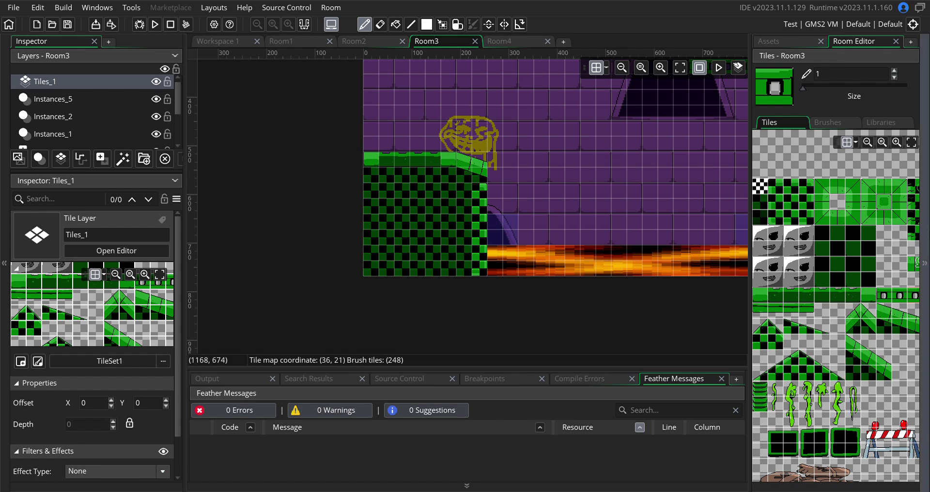
scroll(788, 231, "up", 2)
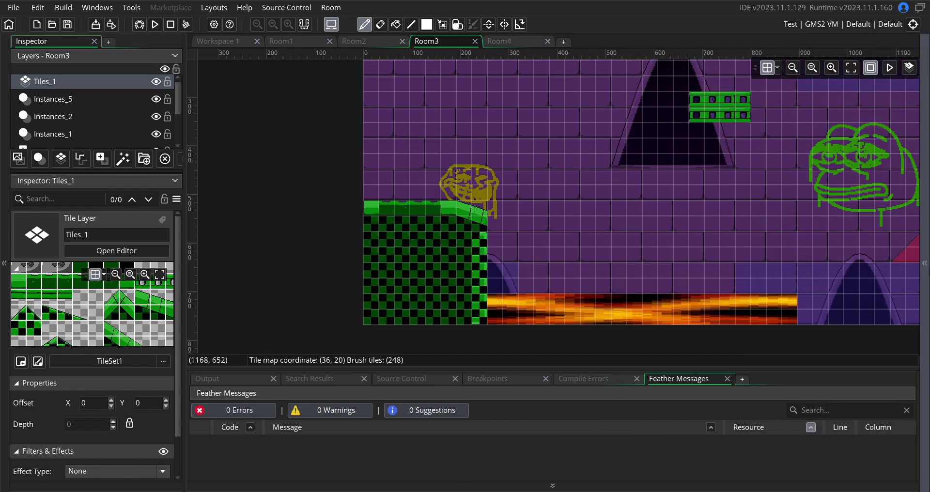
left_click(925, 263)
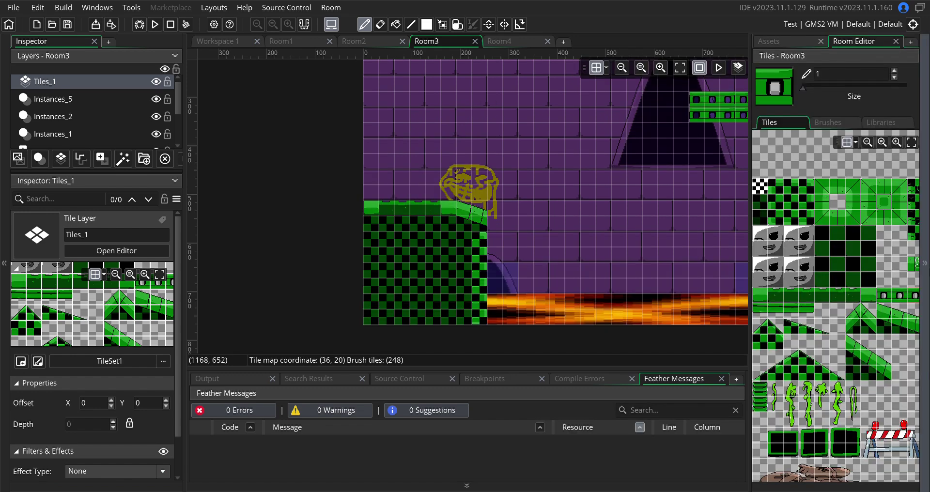
left_click(778, 189)
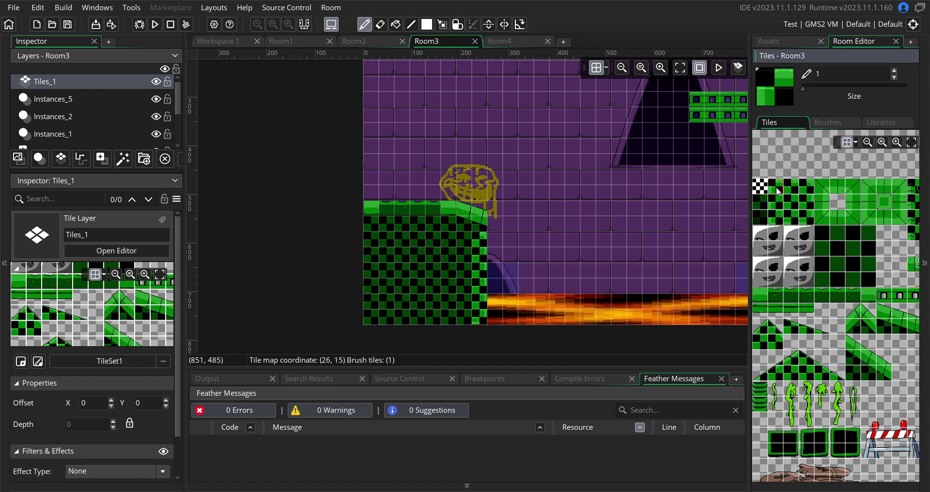
left_click_drag(779, 190, 805, 191)
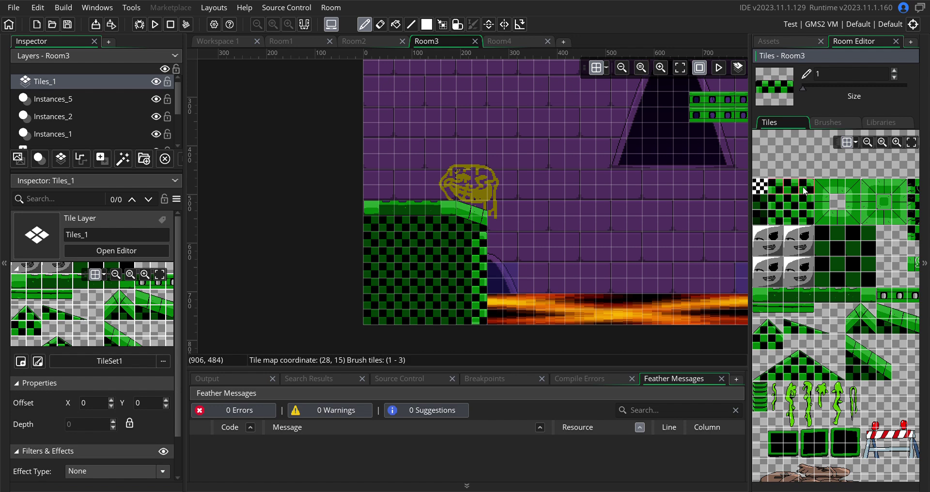
left_click(778, 189)
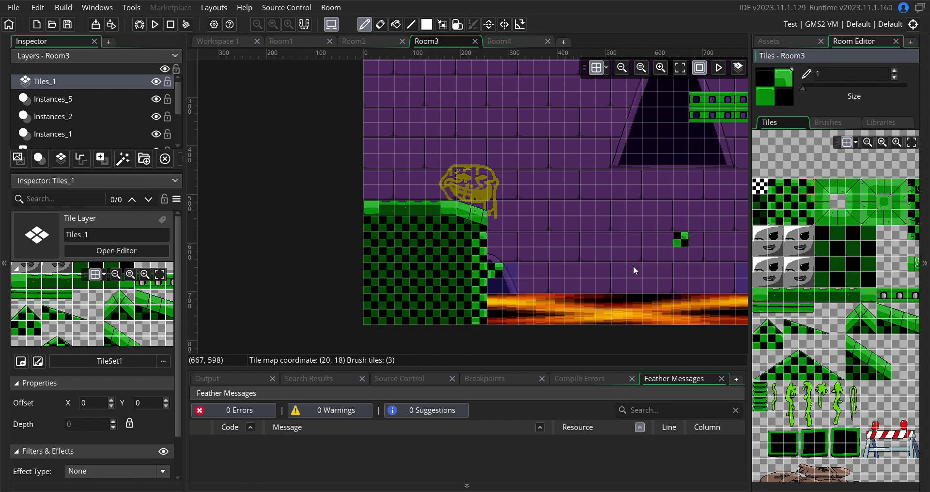
left_click(510, 272)
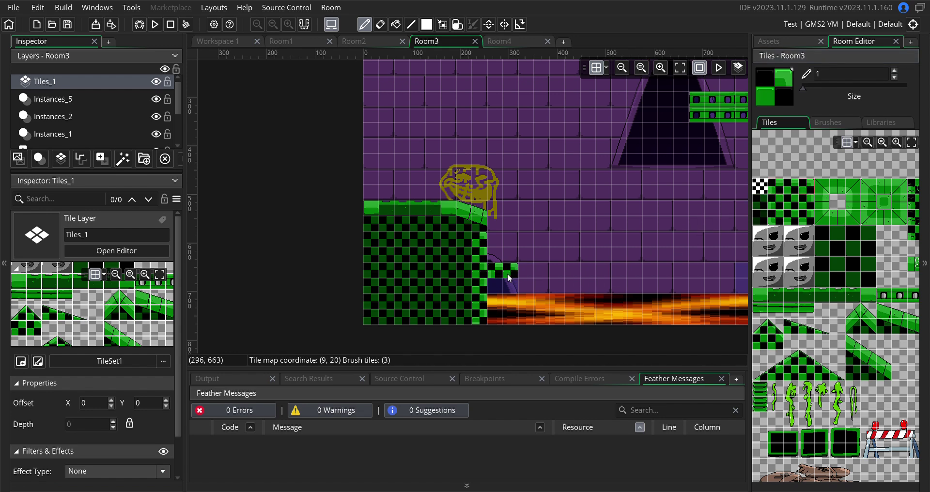
left_click(776, 224)
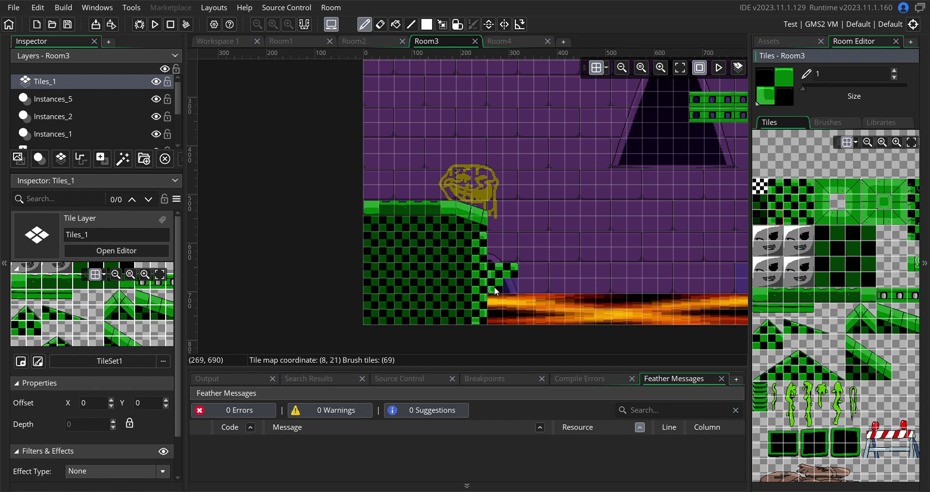
left_click(816, 222)
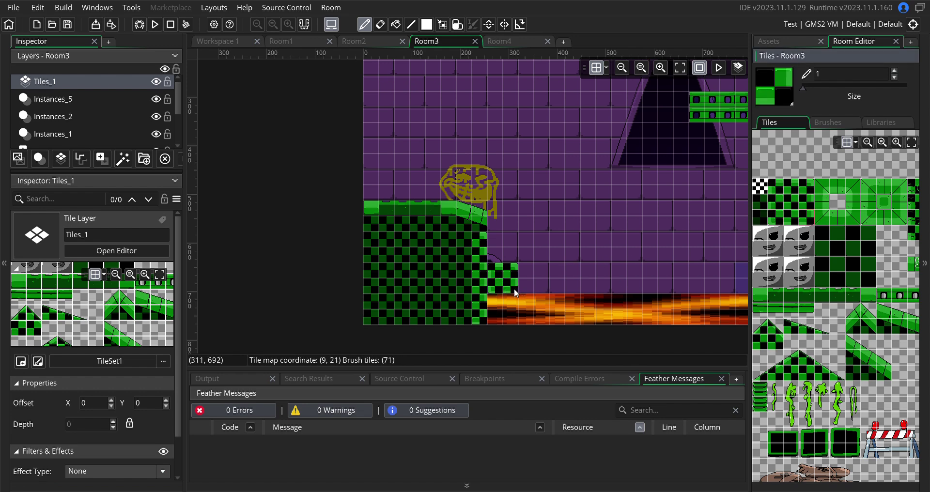
Lay bright green checkered tiles along the upper left edge and top row of the ground block on the lava's right side
scroll(641, 296, "up", 2)
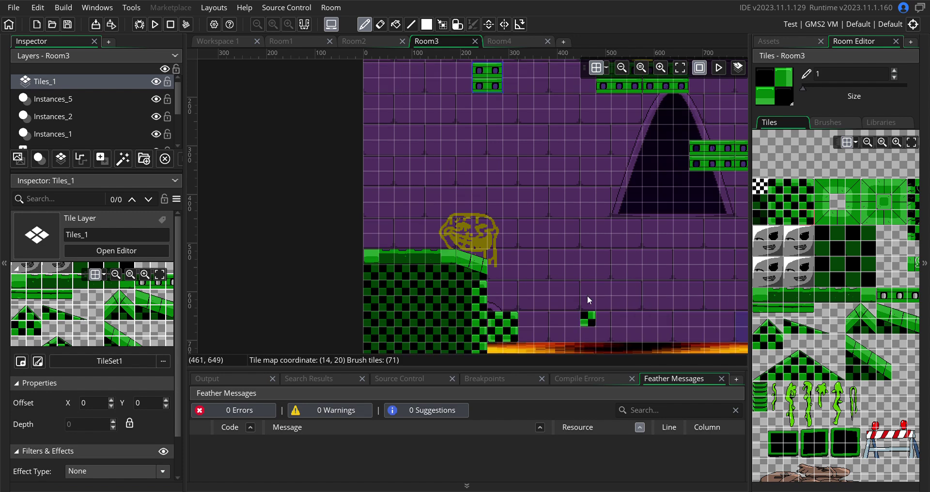
scroll(587, 296, "up", 2)
scroll(652, 246, "down", 4)
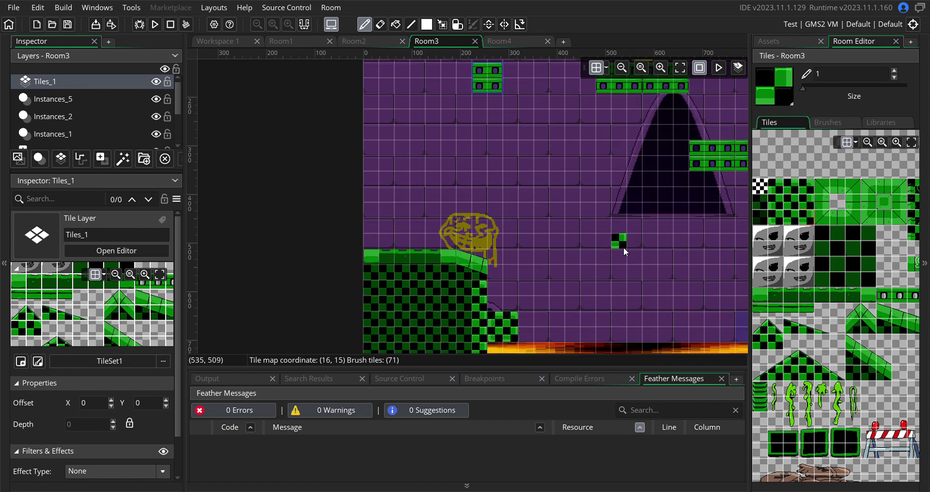
left_click(925, 263)
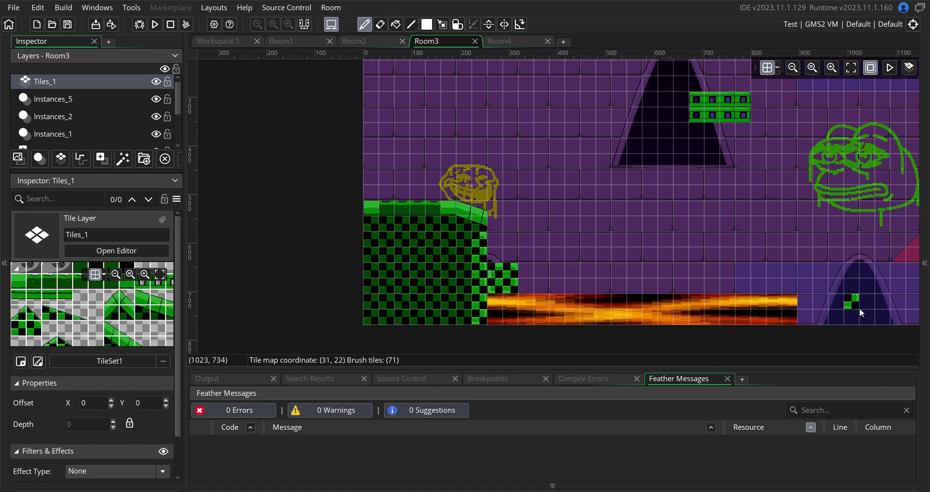
left_click(924, 263)
left_click(785, 197)
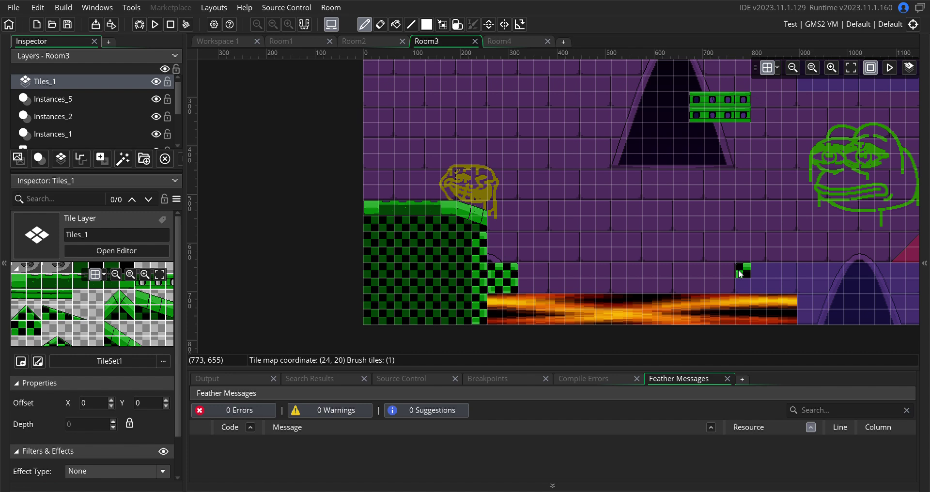
left_click(924, 264)
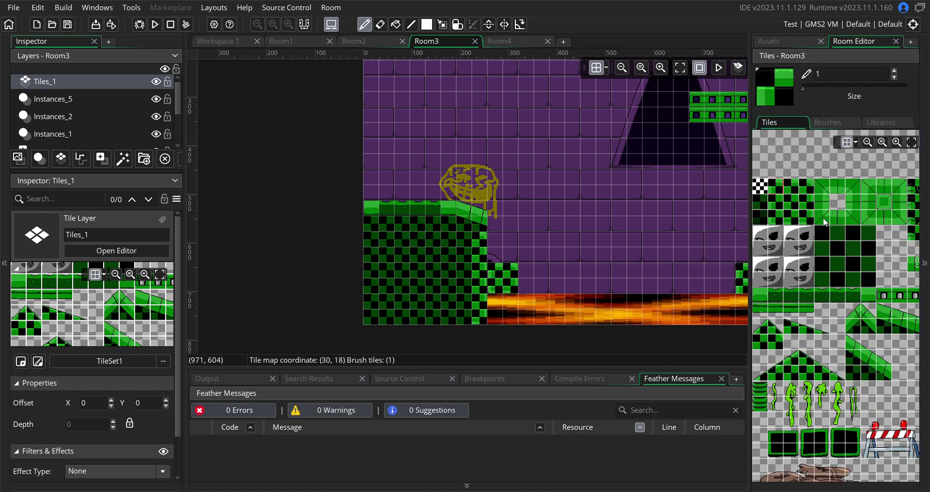
left_click_drag(793, 189, 792, 196)
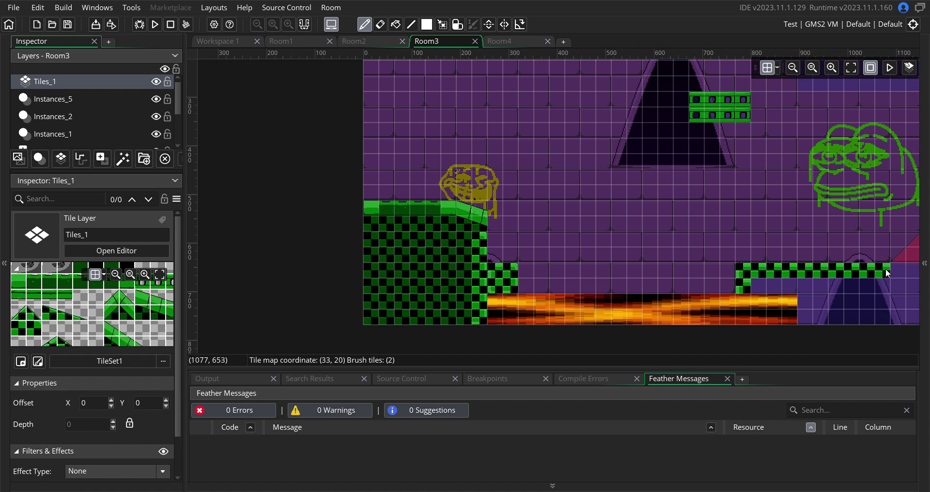
Fill the rows below the right ground block's top row with bright green checkered tiles, including the underside overhanging the lava
scroll(889, 273, "up", 2)
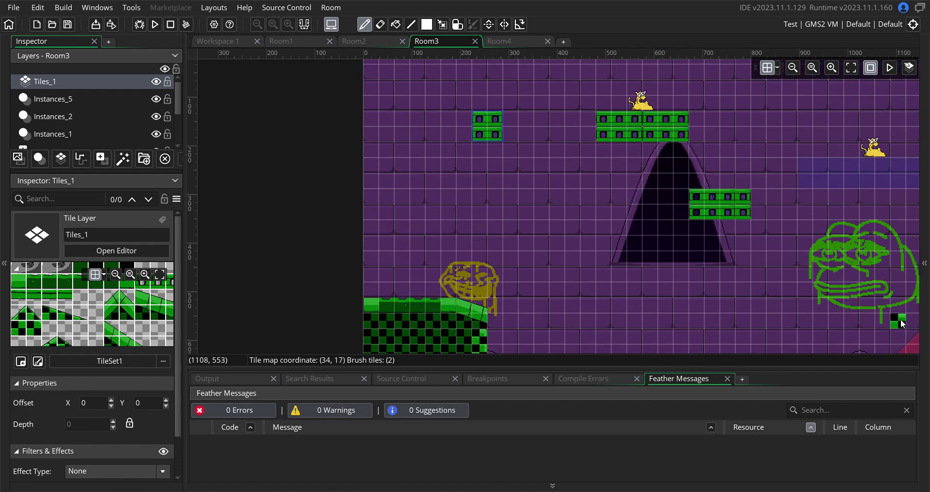
scroll(891, 274, "down", 2)
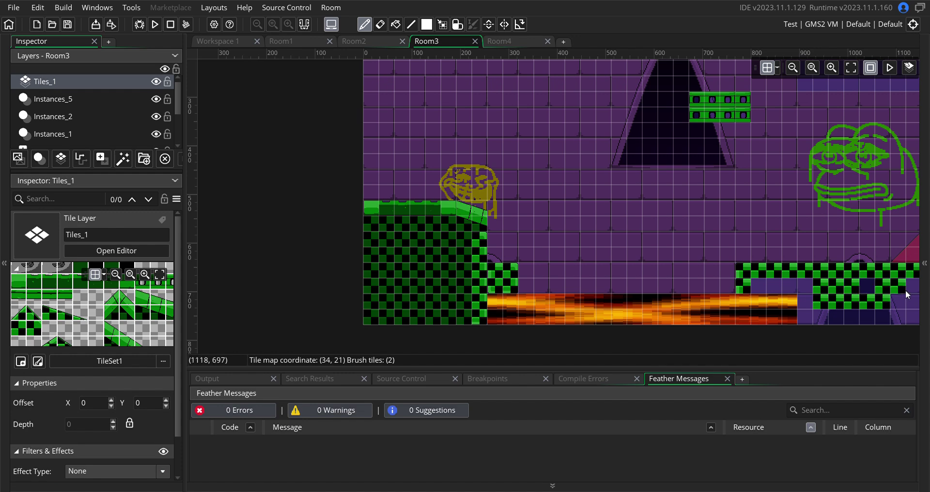
left_click(925, 286)
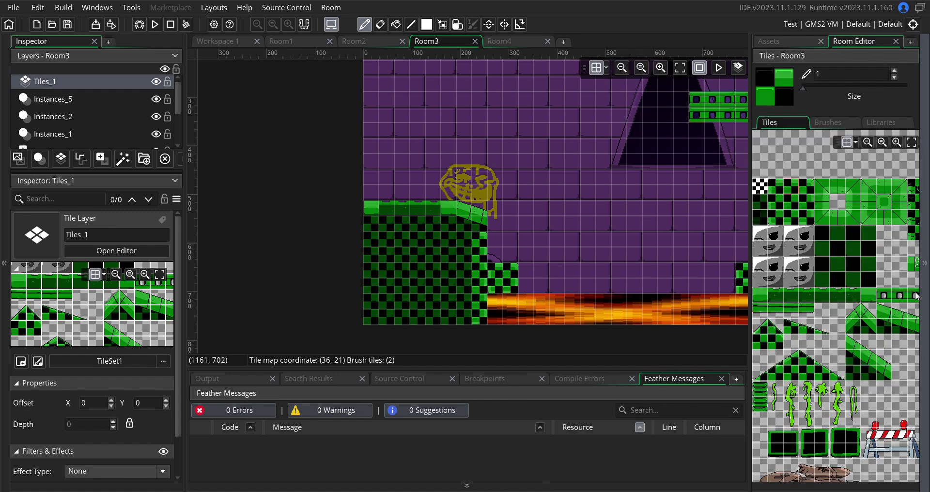
mouse_move(854, 293)
left_mouse_down()
mouse_move(808, 223)
mouse_move(775, 224)
left_mouse_up()
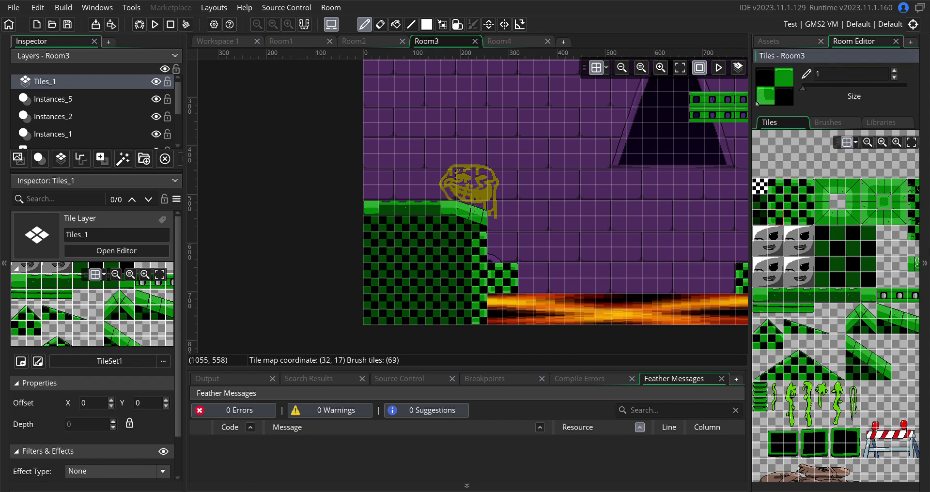
left_click(757, 290)
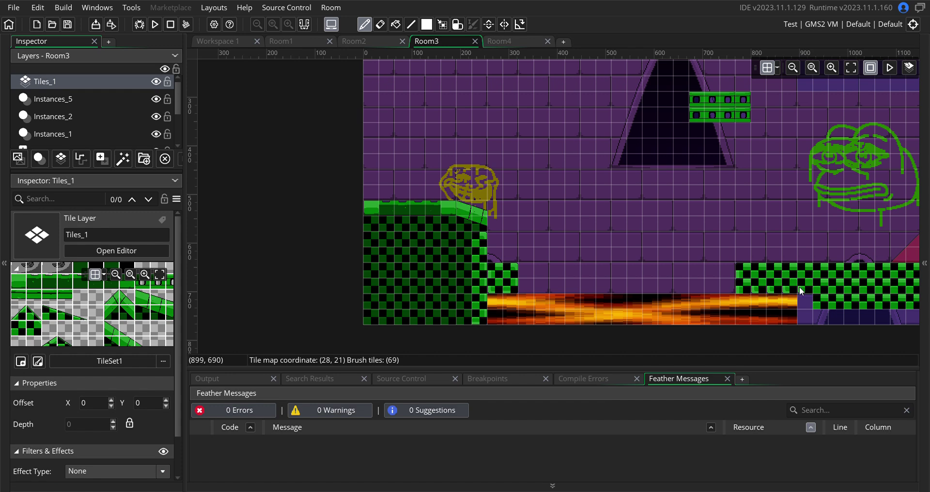
Finish the bottom rows of the right ground block with a bright checkered left edge and dark green and black checkered interior
left_click(925, 310)
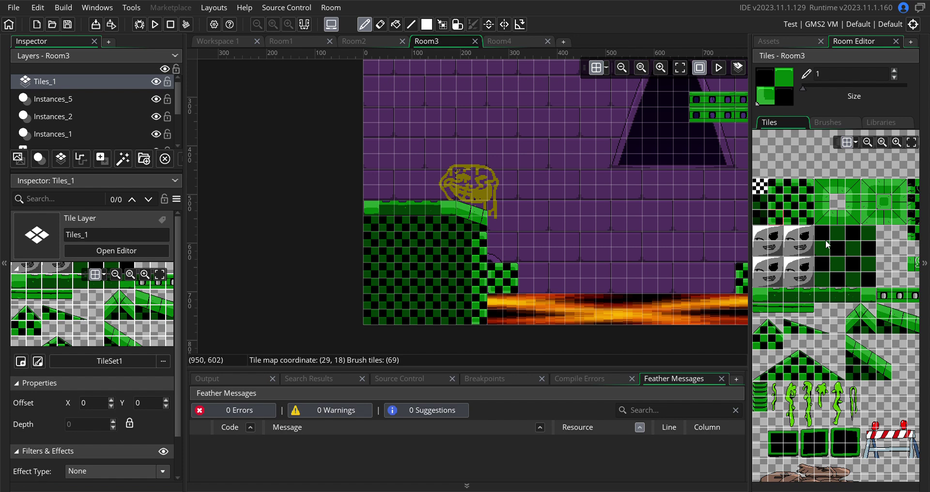
left_click(771, 226)
left_click(925, 263)
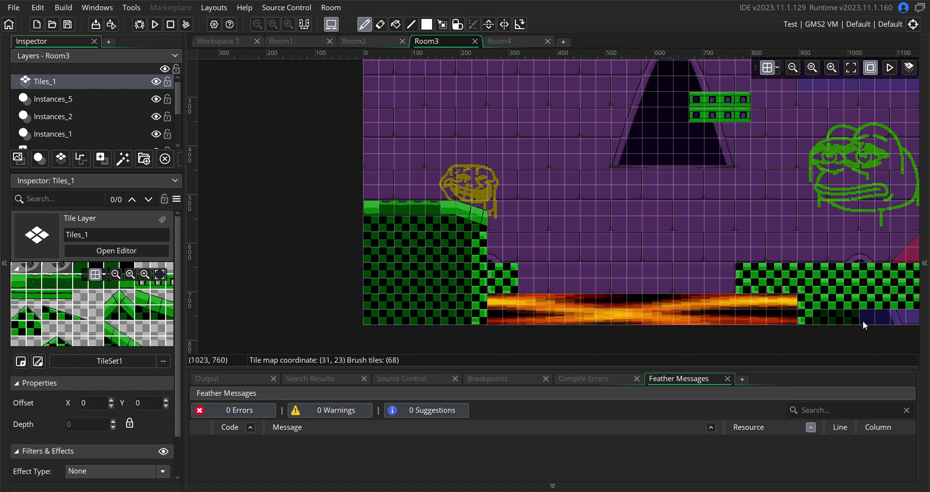
scroll(703, 271, "up", 1)
scroll(843, 335, "down", 2)
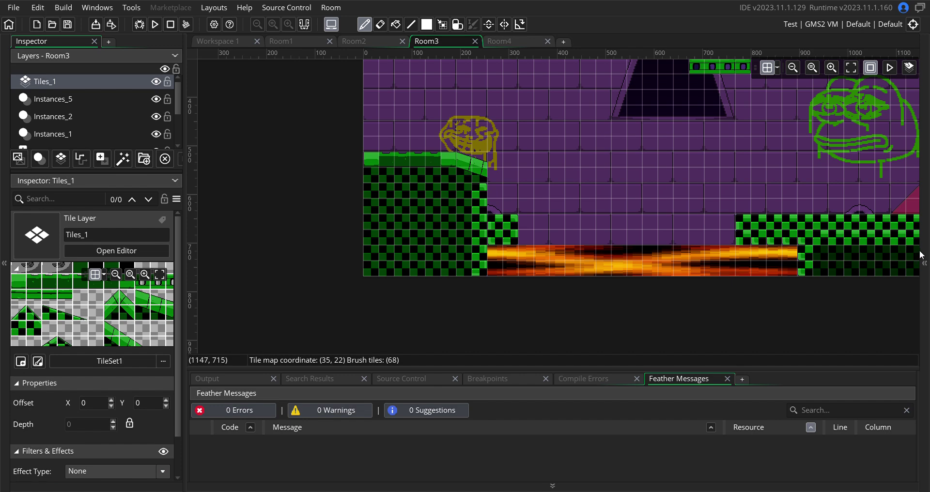
scroll(769, 273, "up", 4)
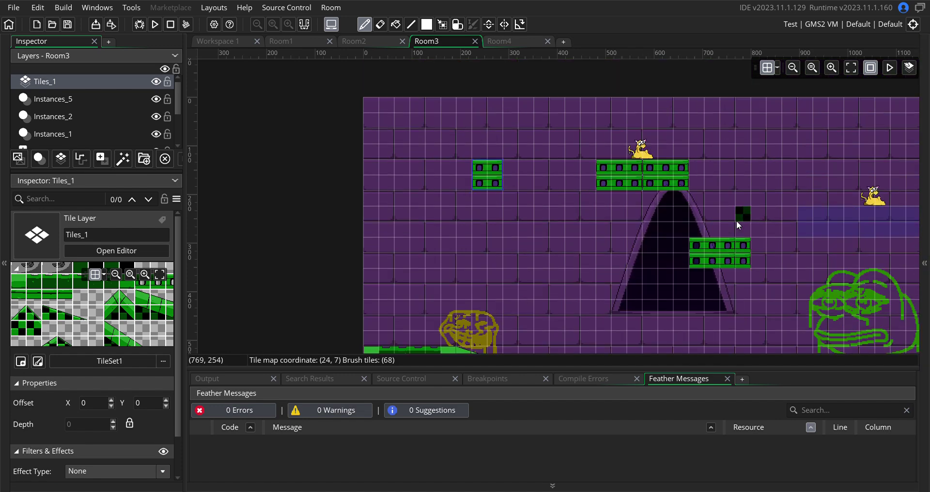
scroll(821, 237, "down", 2)
scroll(737, 274, "up", 1)
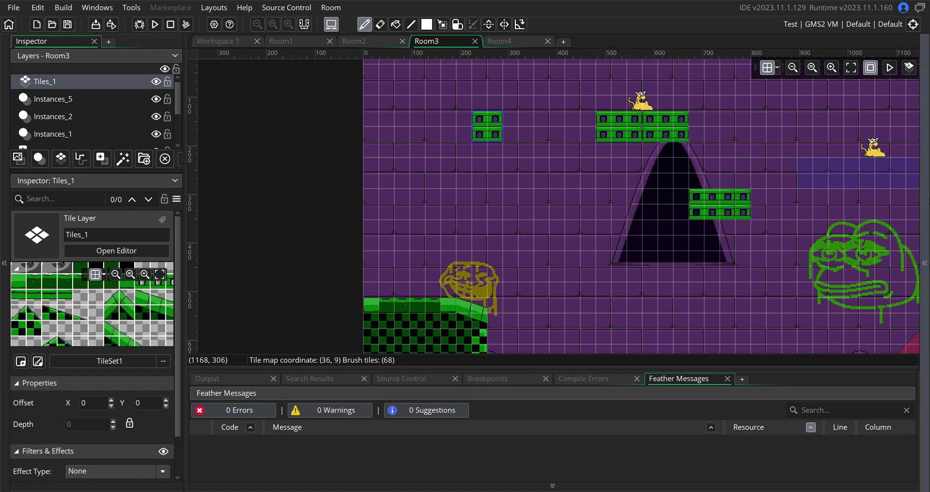
scroll(620, 184, "down", 1)
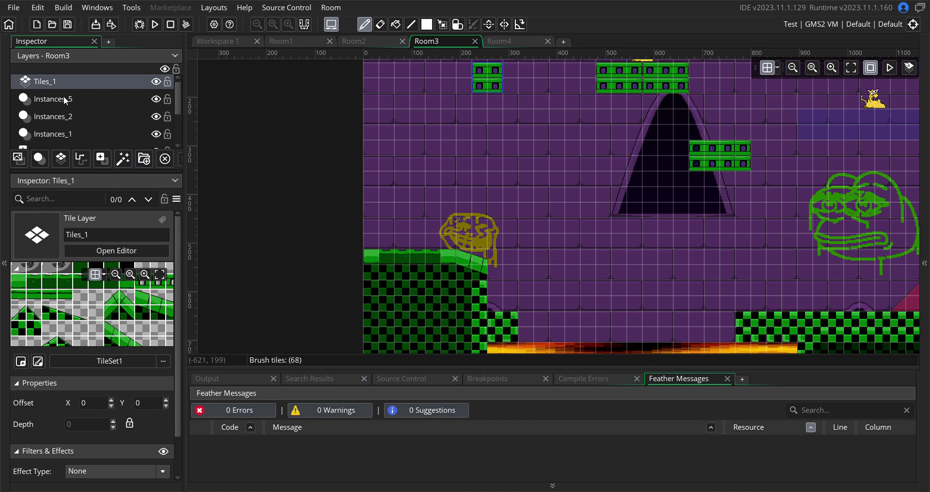
Detach and close the Room Editor panel, and restore it by switching to Room2 and back to Room3
left_click(924, 263)
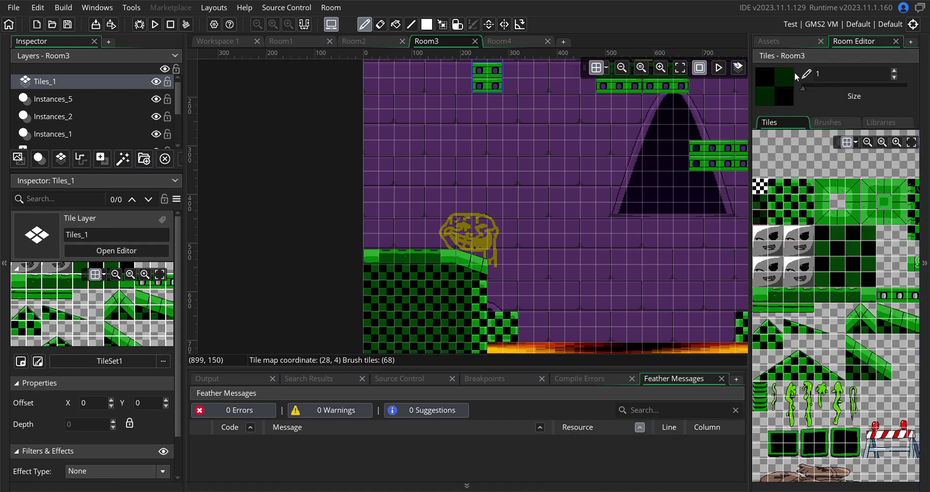
left_click_drag(843, 42, 609, 100)
left_click(638, 106)
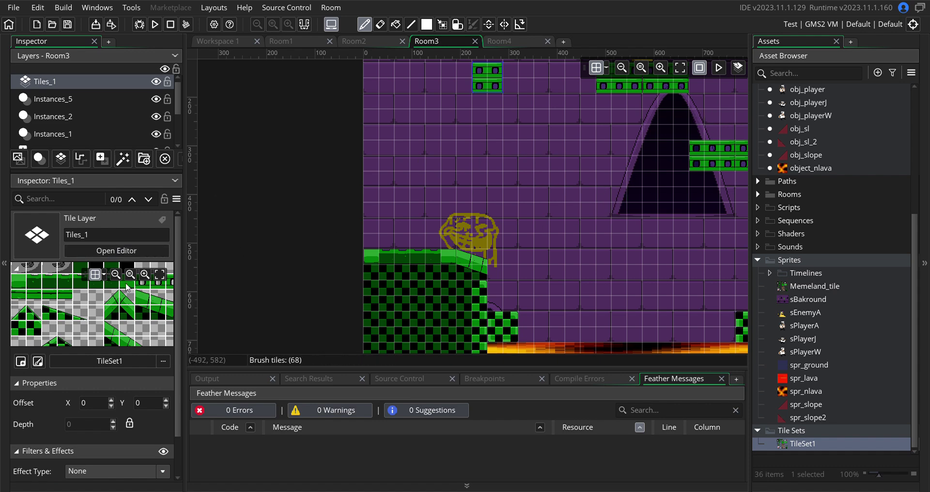
left_click(63, 83)
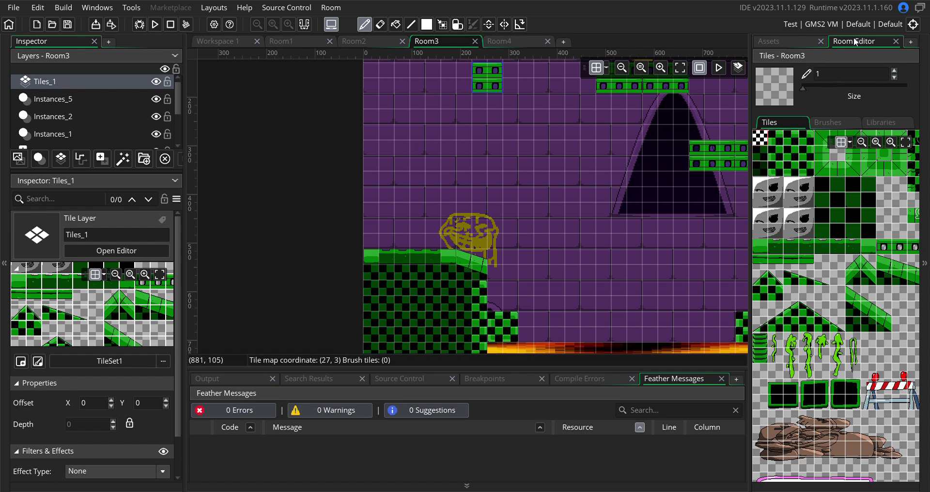
left_click_drag(856, 42, 648, 155)
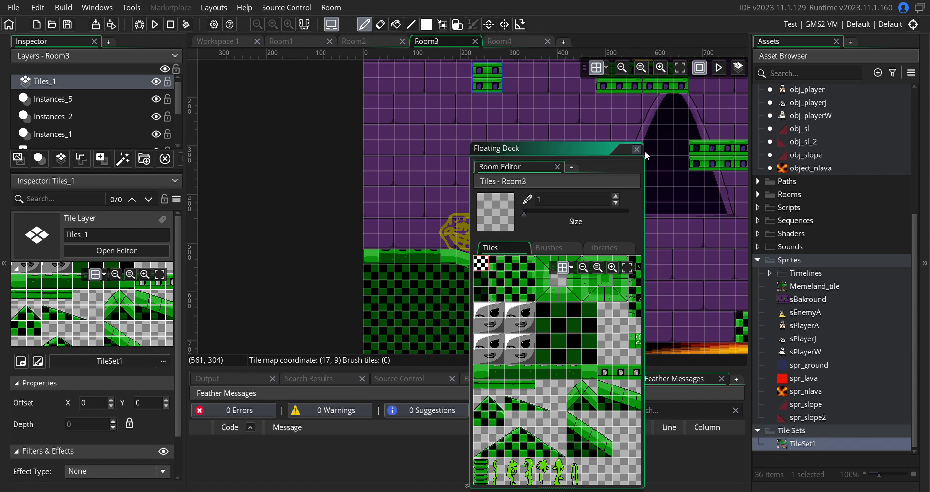
left_click(636, 149)
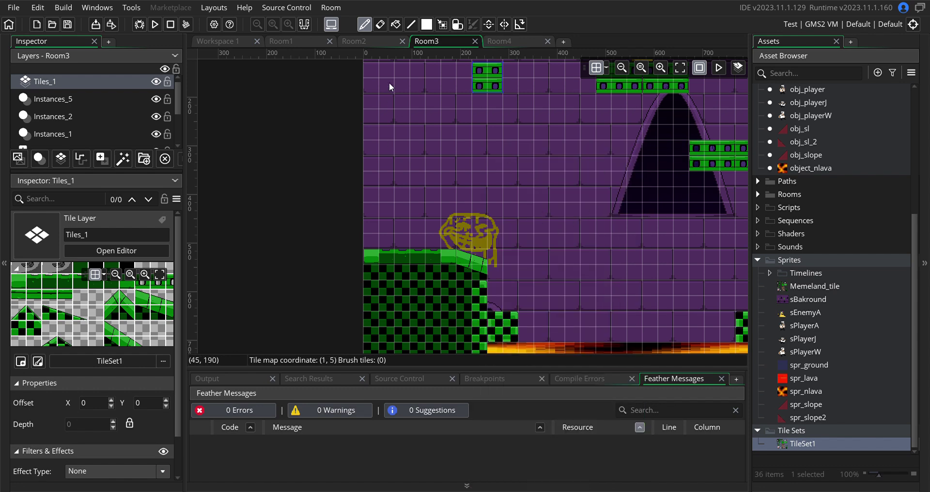
left_click(365, 42)
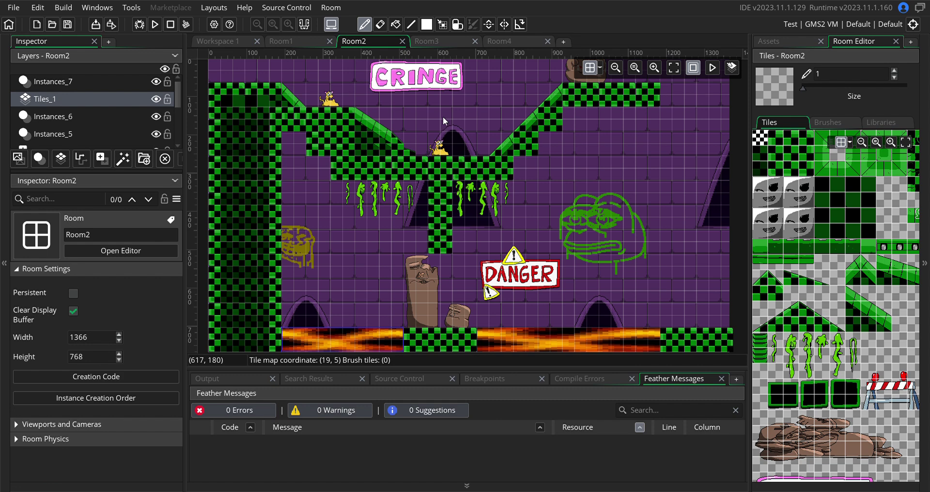
left_click(437, 40)
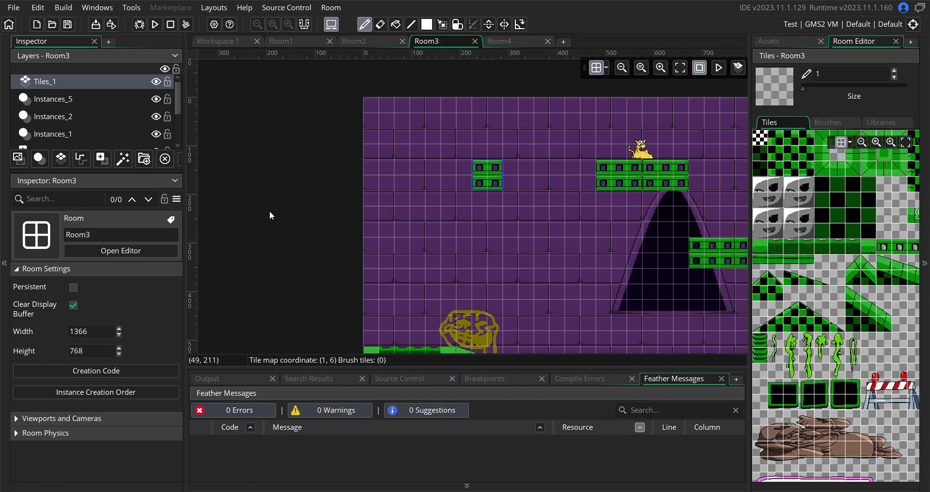
Examine the instances and assets on Room3's other layers, including the Instances_2 list, and return to the Tiles_1 layer
left_click(77, 96)
left_click(76, 118)
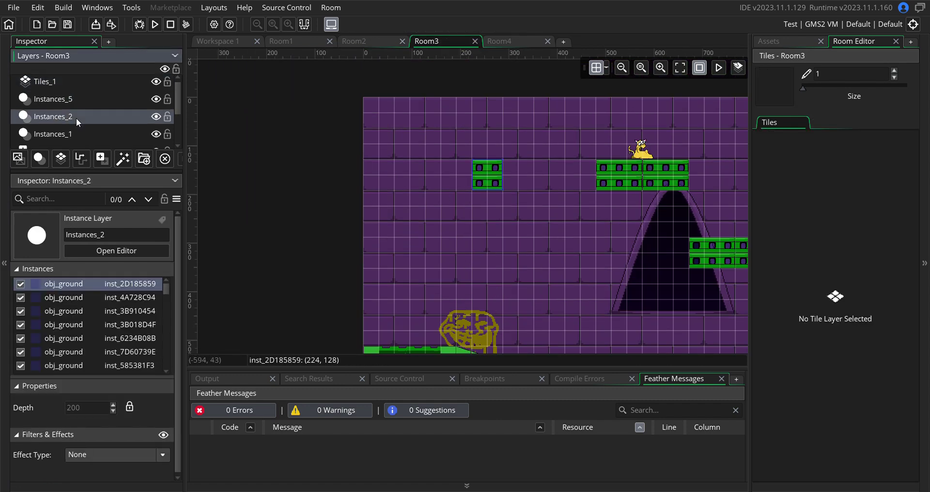
scroll(83, 315, "down", 6)
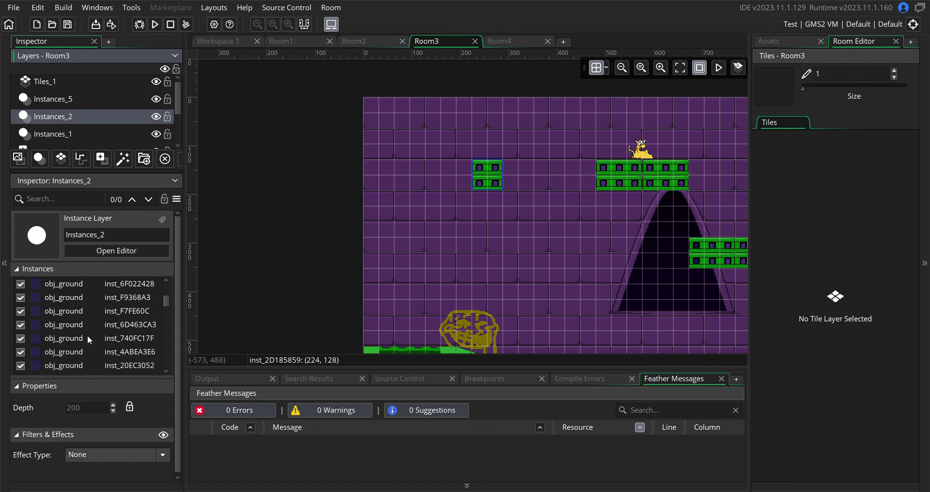
scroll(96, 356, "down", 6)
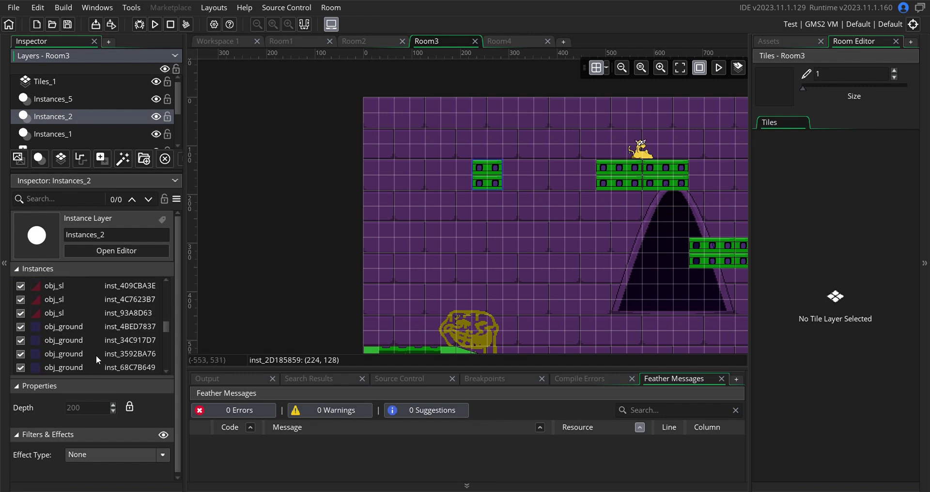
scroll(108, 340, "down", 5)
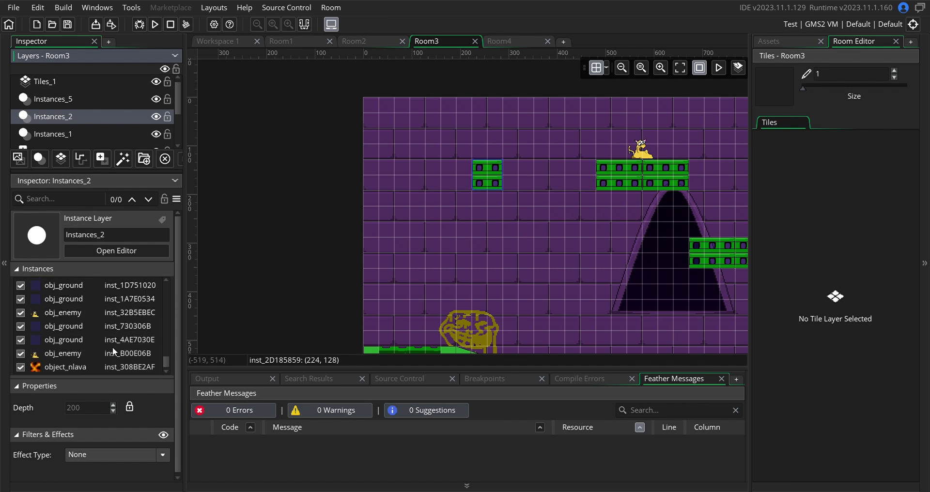
left_click(74, 132)
scroll(77, 128, "down", 3)
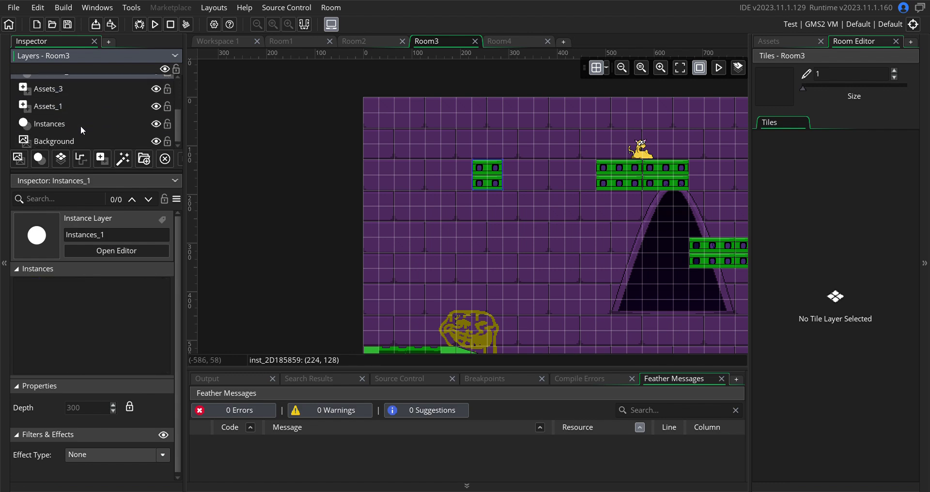
left_click(55, 90)
scroll(98, 110, "up", 5)
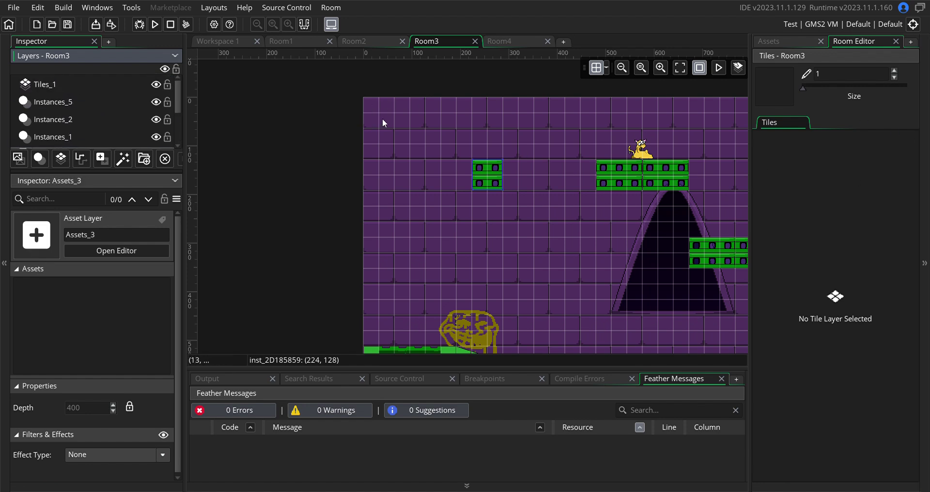
left_click(56, 83)
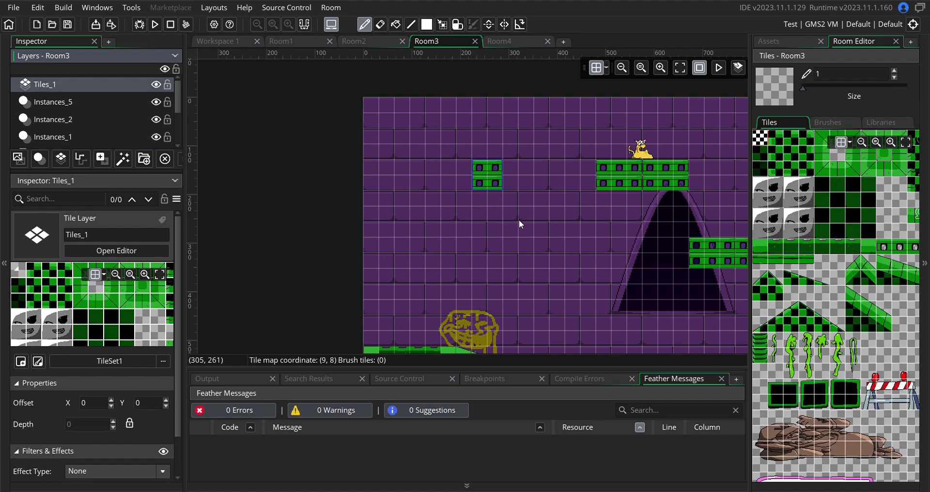
scroll(615, 206, "down", 3)
left_click(925, 263)
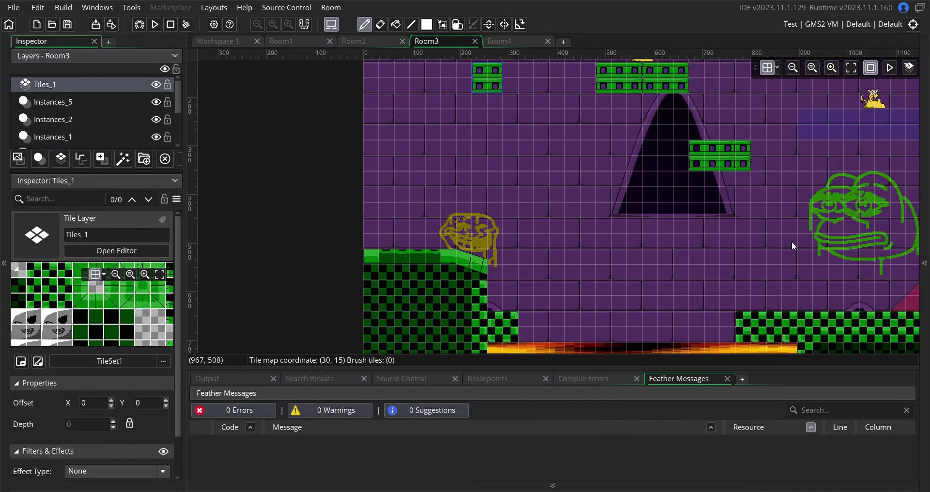
scroll(763, 247, "up", 2)
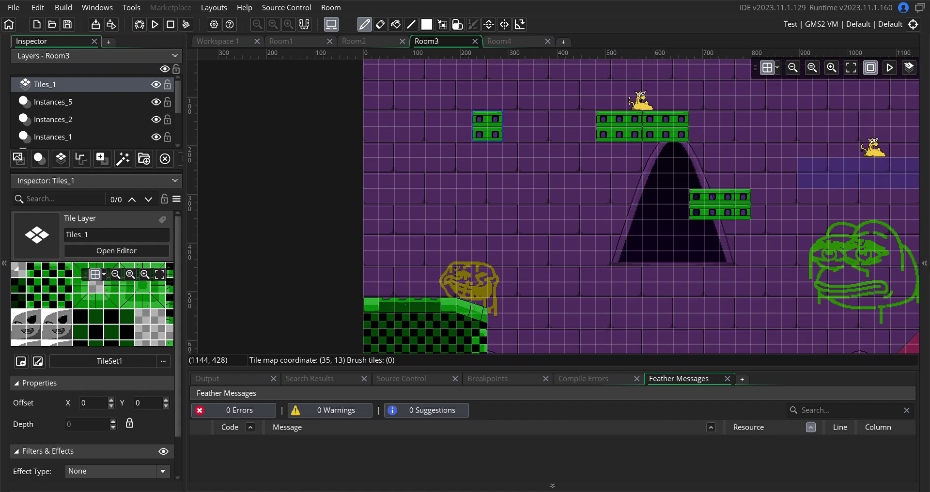
left_click(925, 264)
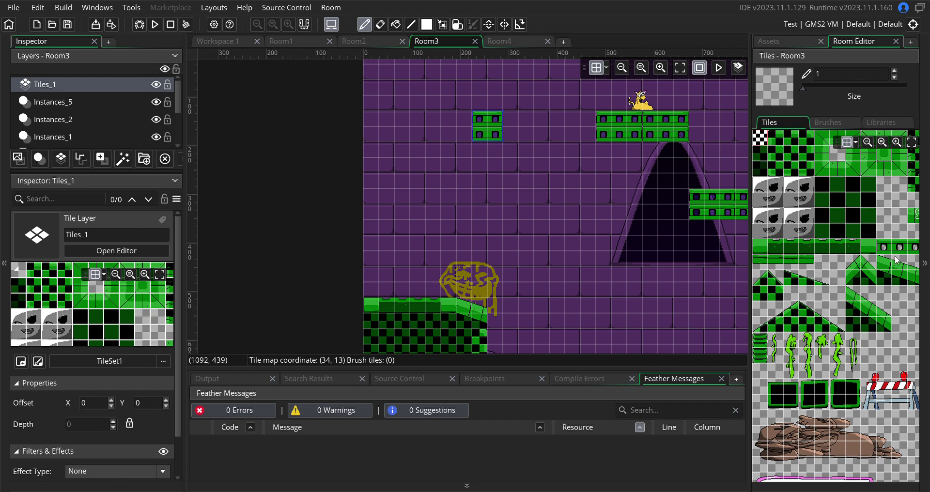
left_click_drag(884, 247, 922, 248)
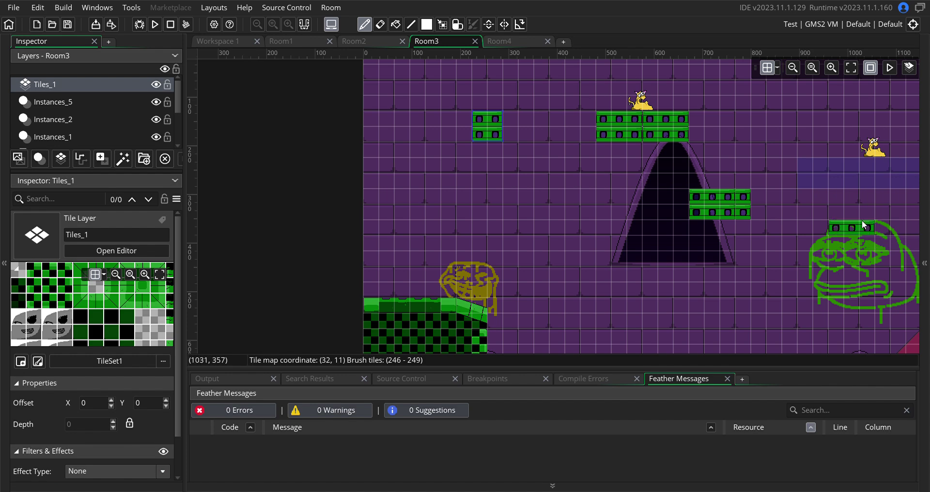
left_click(925, 218)
left_click_drag(778, 144, 804, 149)
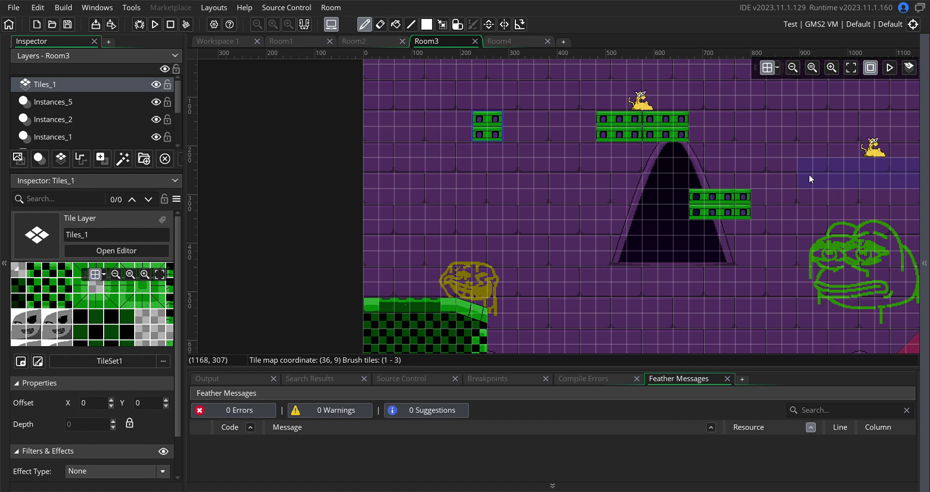
Lay bright green checkered tiles along the top row of the untiled floating platform beneath the right-hand enemy
left_click(925, 218)
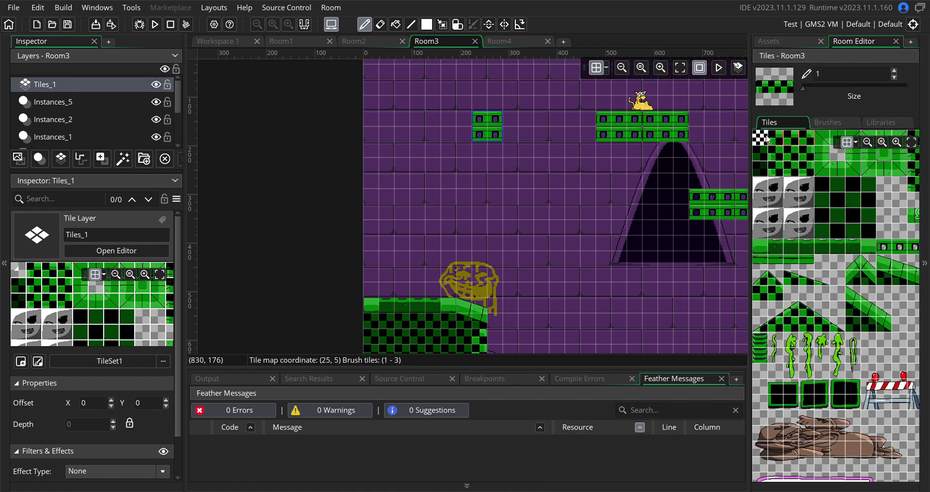
left_click(776, 140)
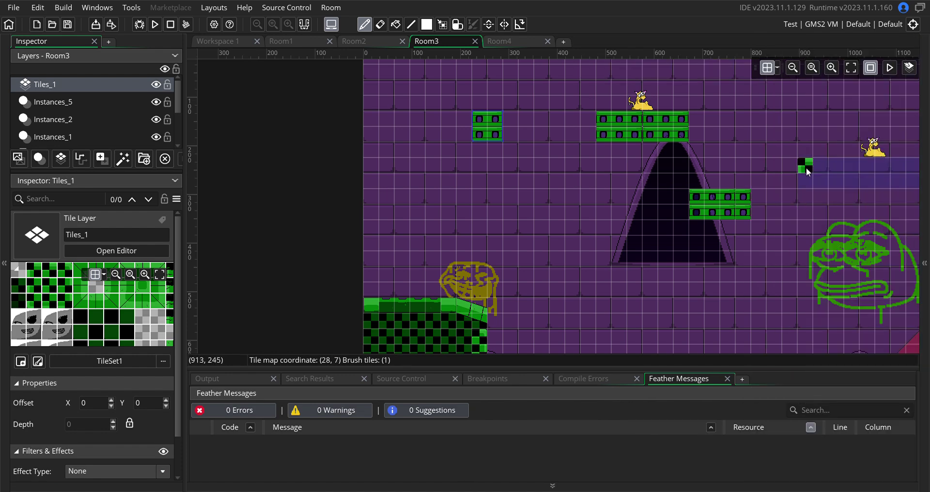
left_click(925, 218)
left_click_drag(819, 205, 819, 220)
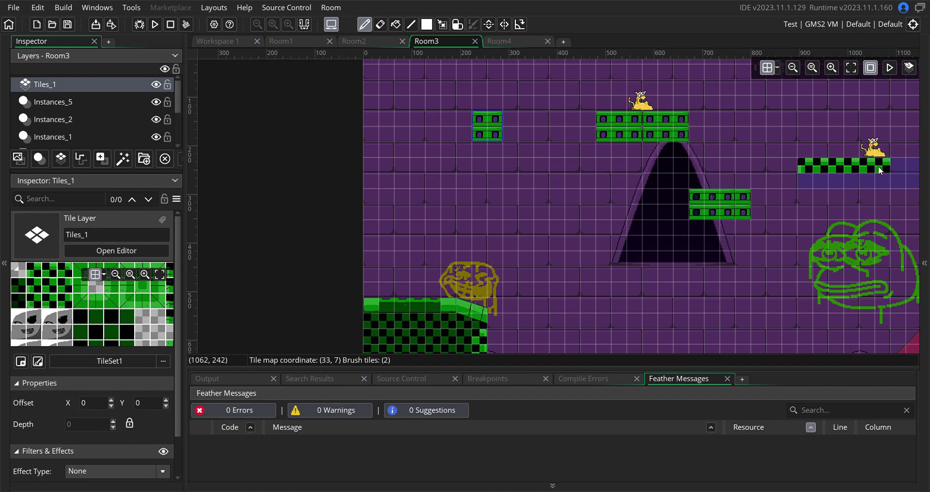
left_click(924, 170)
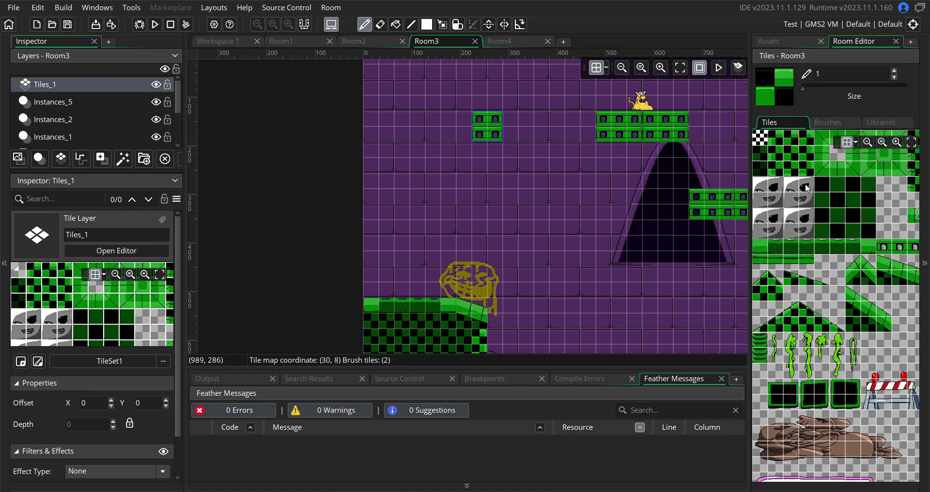
left_click_drag(789, 150, 812, 142)
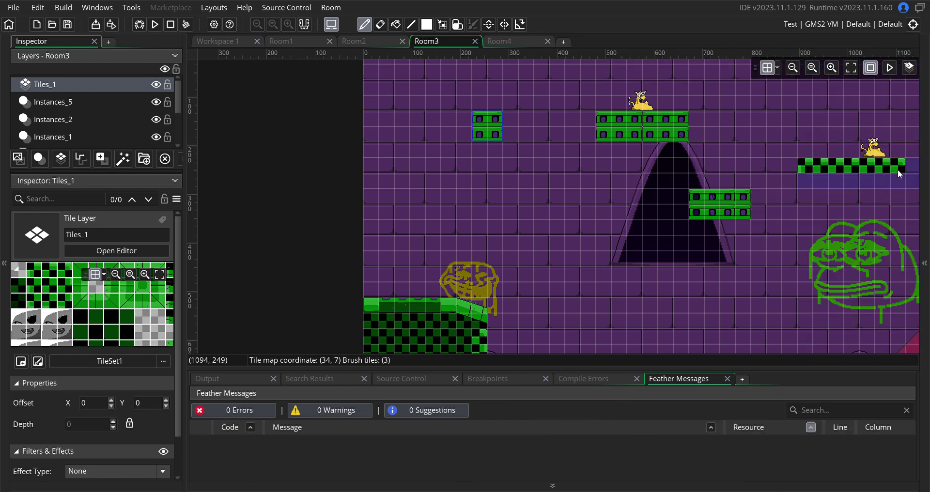
Fill the bottom row of the right-hand floating platform with bright green checkered tiles, including its left end
left_click(925, 264)
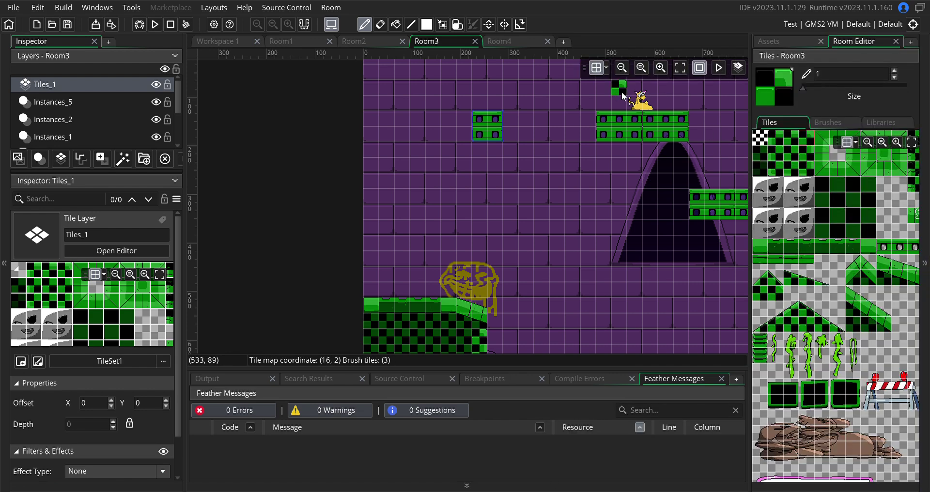
left_click_drag(777, 134, 782, 177)
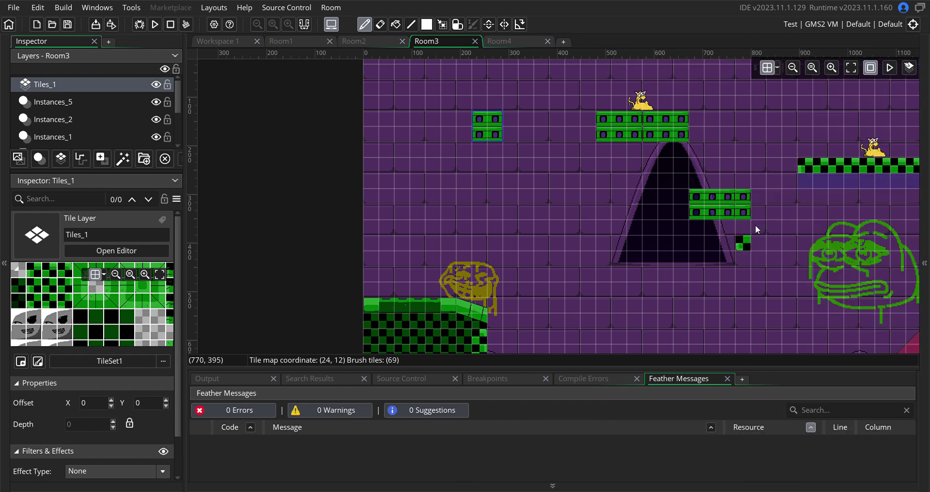
left_click(805, 183)
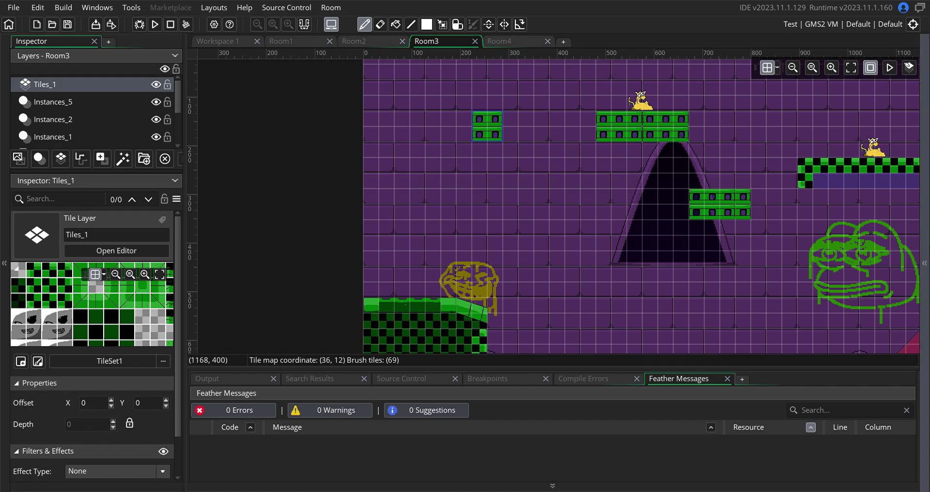
mouse_move(928, 249)
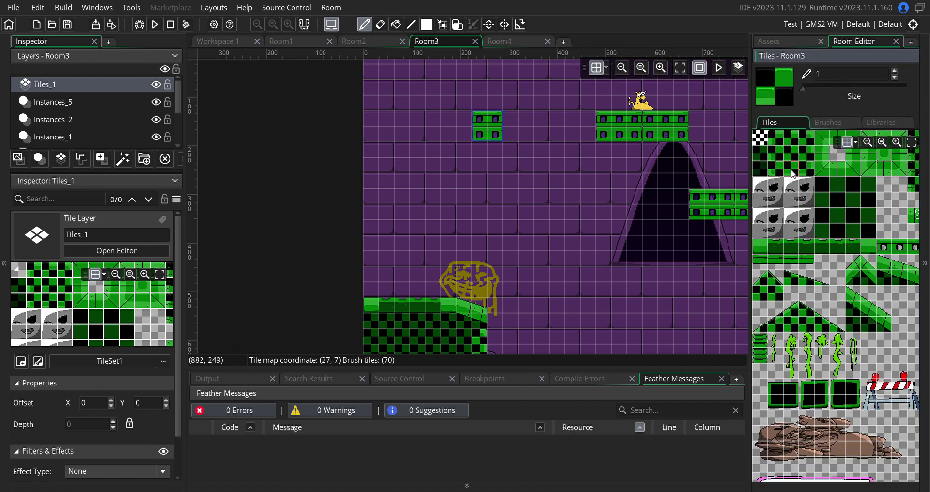
left_click_drag(846, 185, 879, 185)
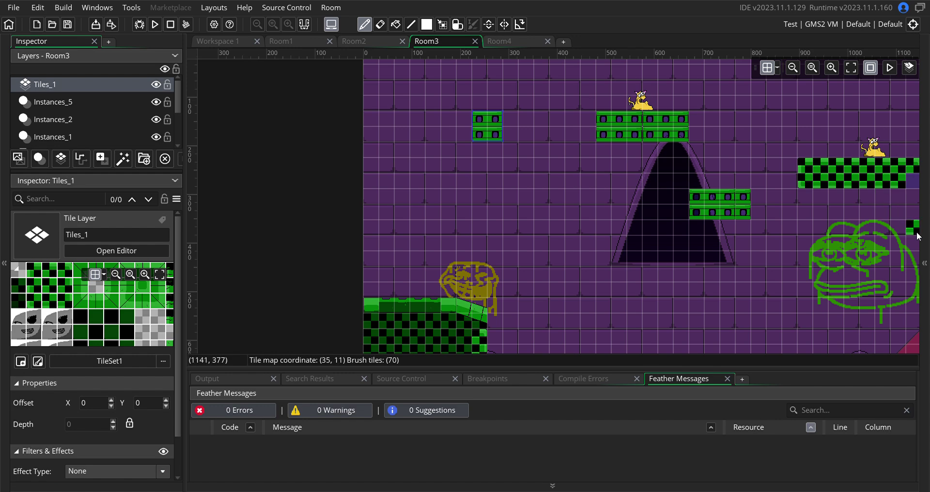
scroll(801, 286, "down", 2)
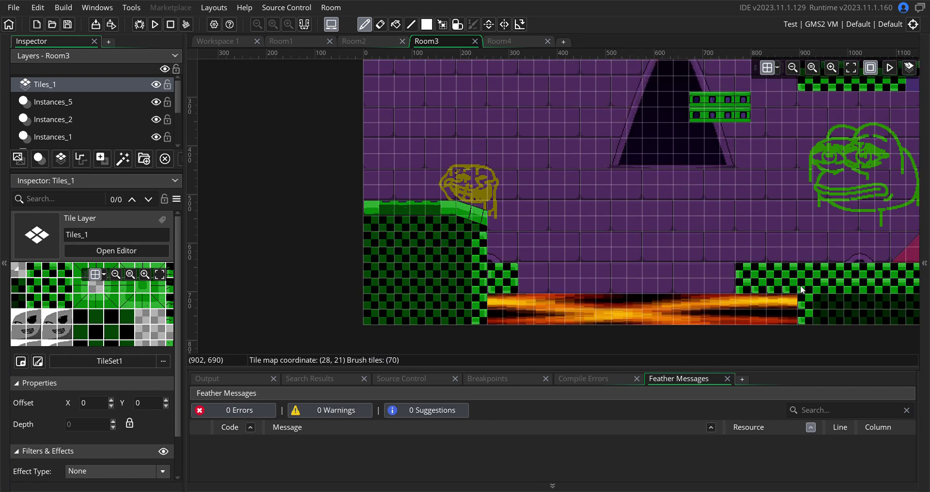
scroll(805, 257, "up", 1)
scroll(804, 258, "up", 1)
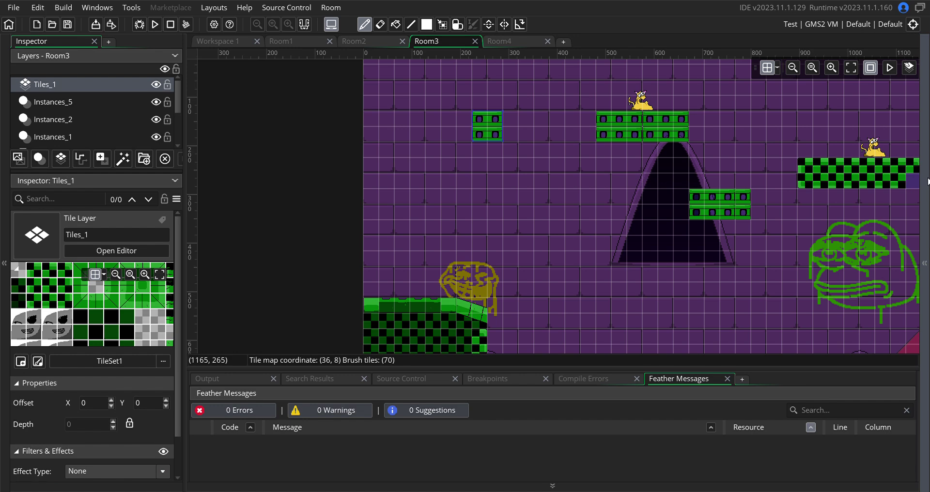
mouse_move(927, 182)
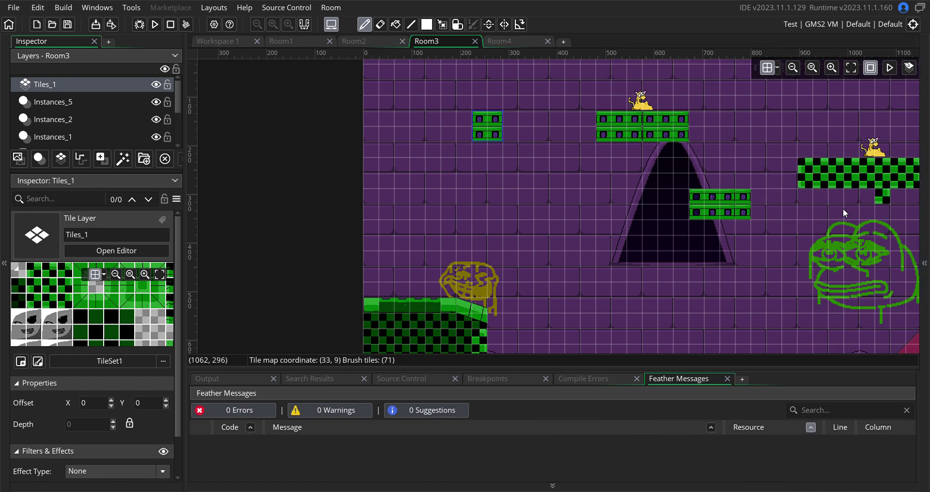
Cover the diagonal of the red slope on the right ground block with green-edged slope tiles
scroll(845, 214, "down", 3)
scroll(530, 207, "up", 2)
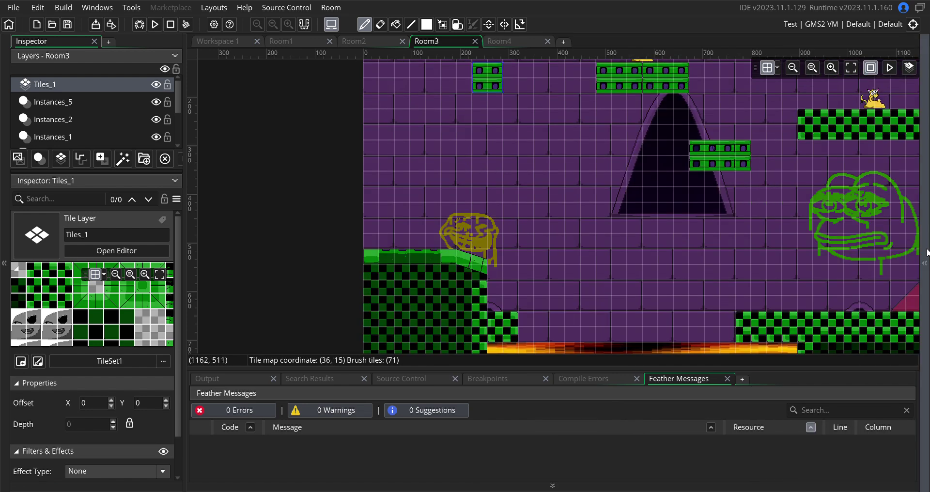
mouse_move(927, 252)
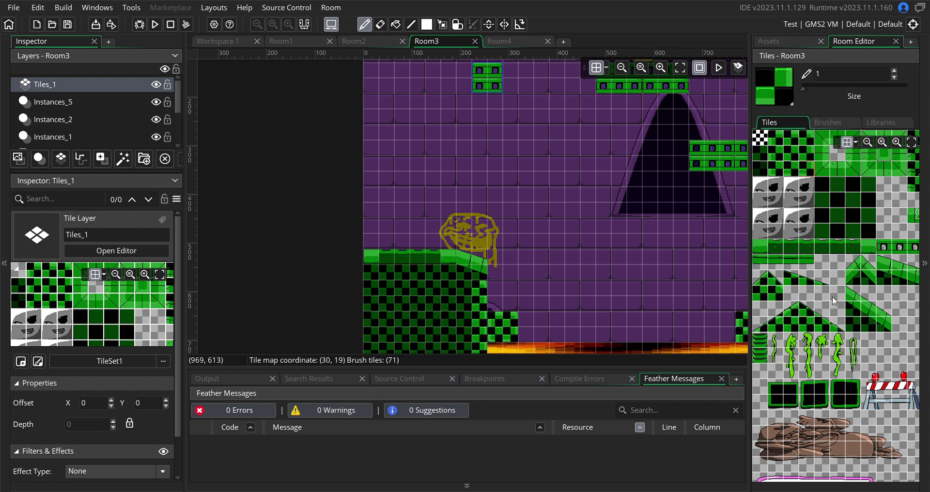
left_click(763, 282)
left_click(924, 263)
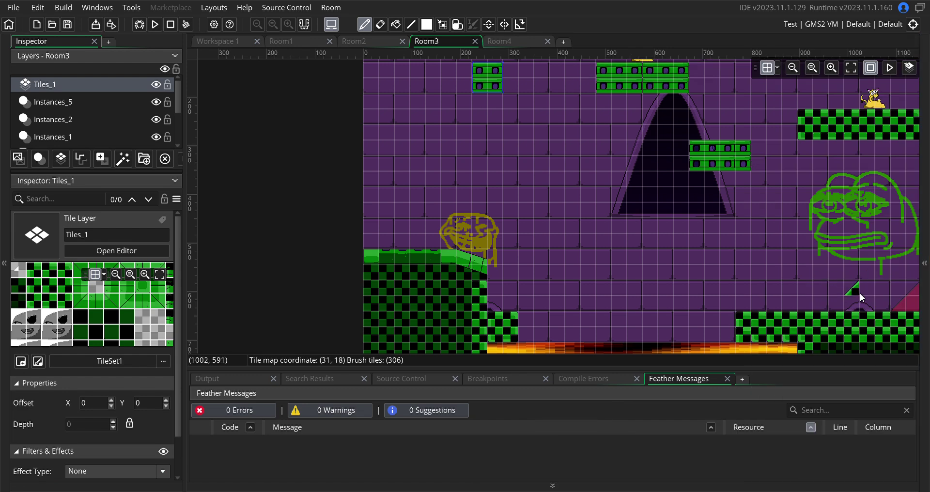
left_click(914, 290)
scroll(856, 270, "down", 4)
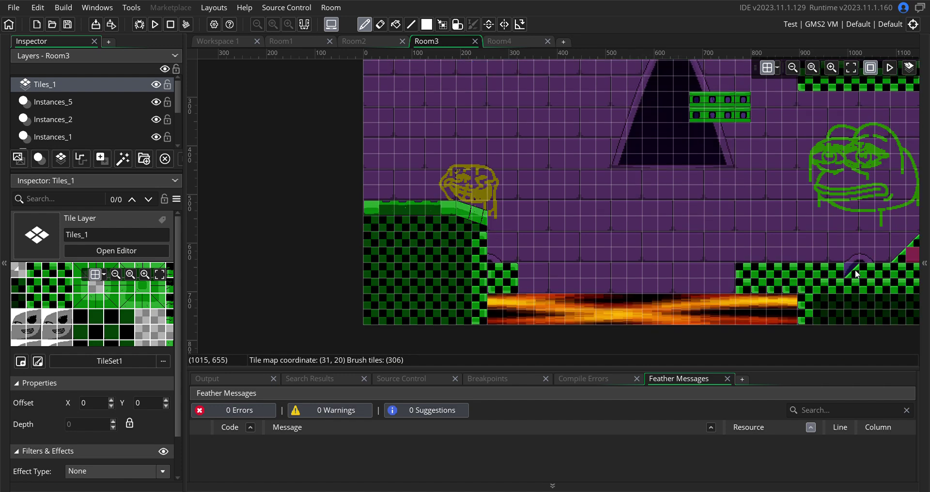
scroll(841, 262, "up", 2)
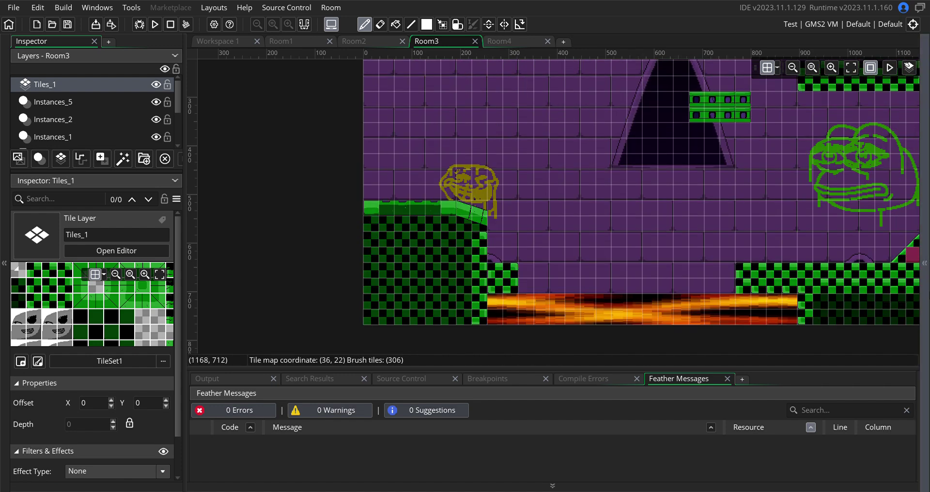
Fill the red area beneath the slope's diagonal with bright green checkered tiles
left_click(924, 263)
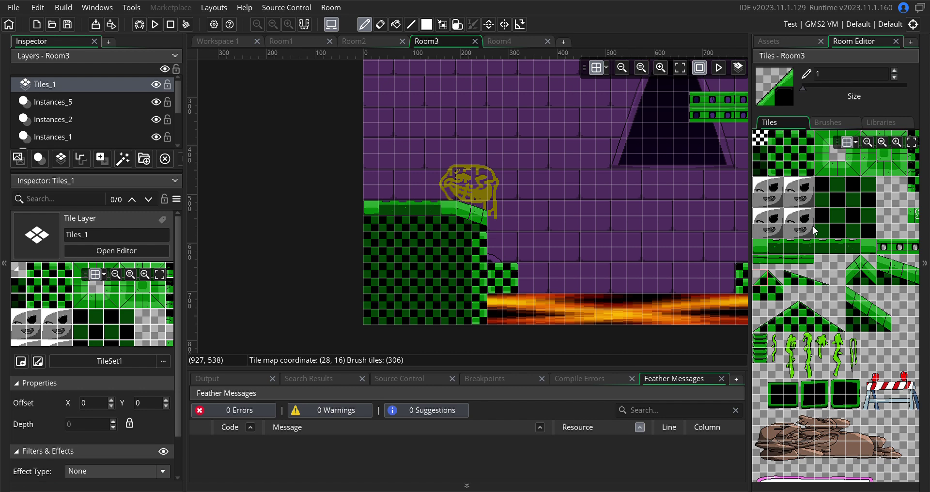
left_click(770, 293)
left_click(923, 263)
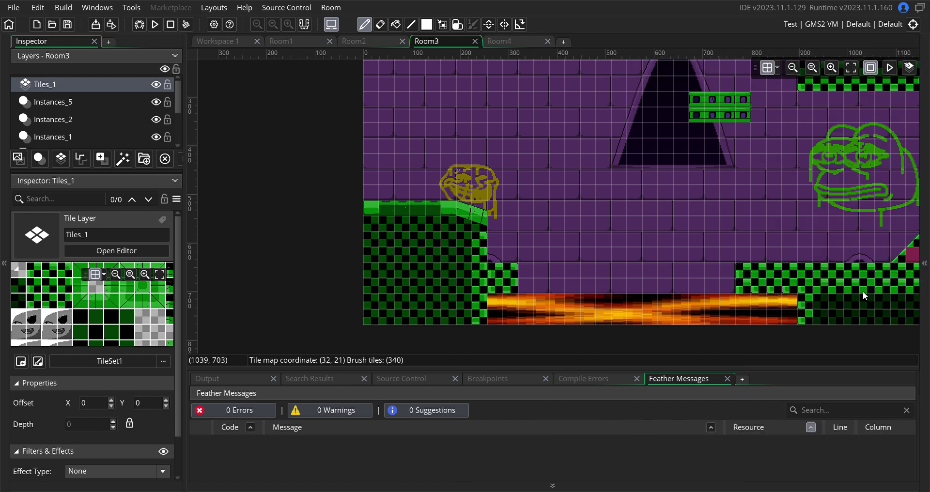
scroll(827, 281, "up", 2)
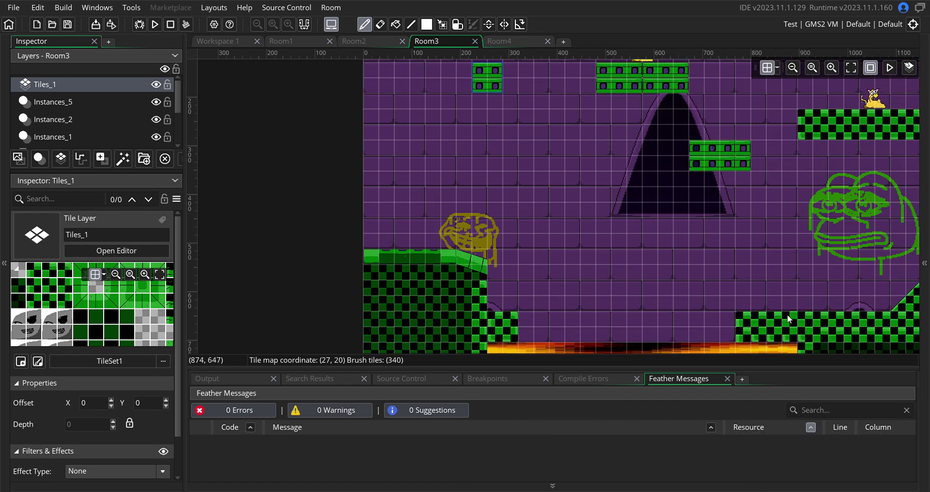
Review Room3's tiled ground and platforms, inspect Room4's ground, slopes and lava, and return to Room3
scroll(615, 253, "down", 2)
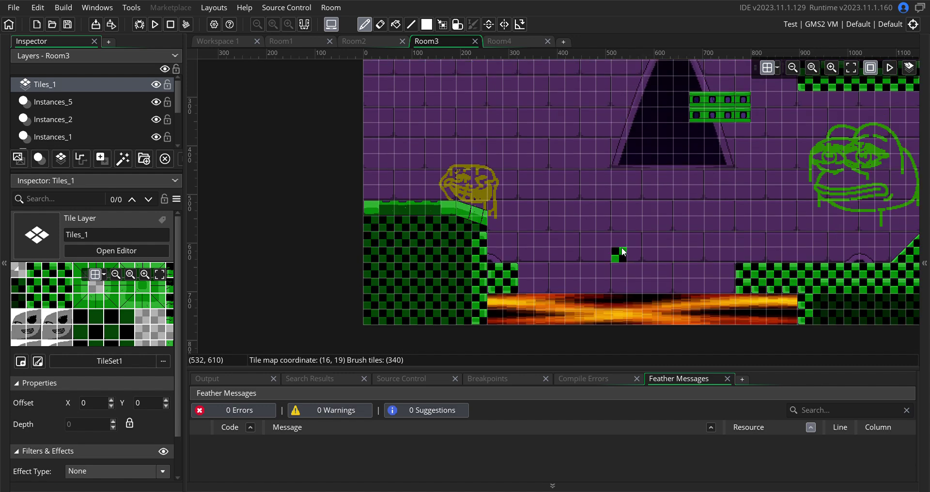
scroll(587, 244, "up", 2)
scroll(612, 194, "up", 2)
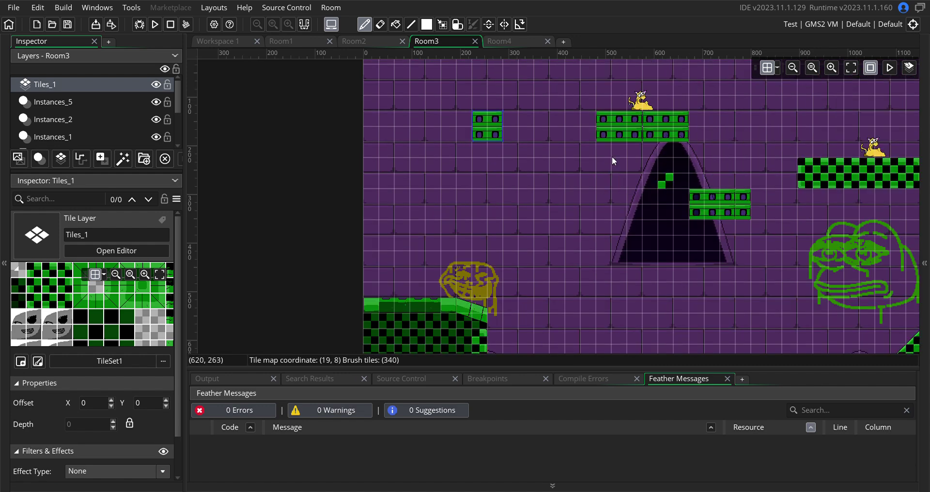
left_click(516, 42)
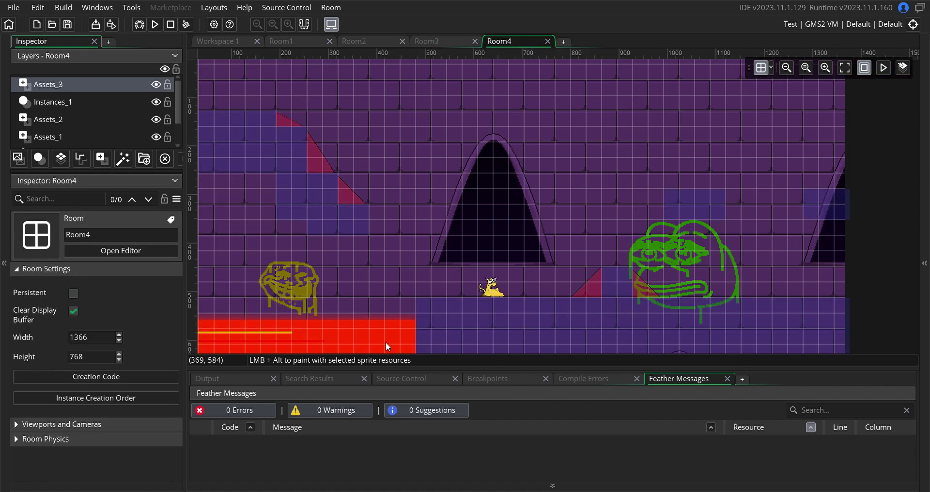
scroll(548, 210, "down", 2)
scroll(608, 207, "down", 2)
scroll(569, 181, "up", 4)
left_click(449, 40)
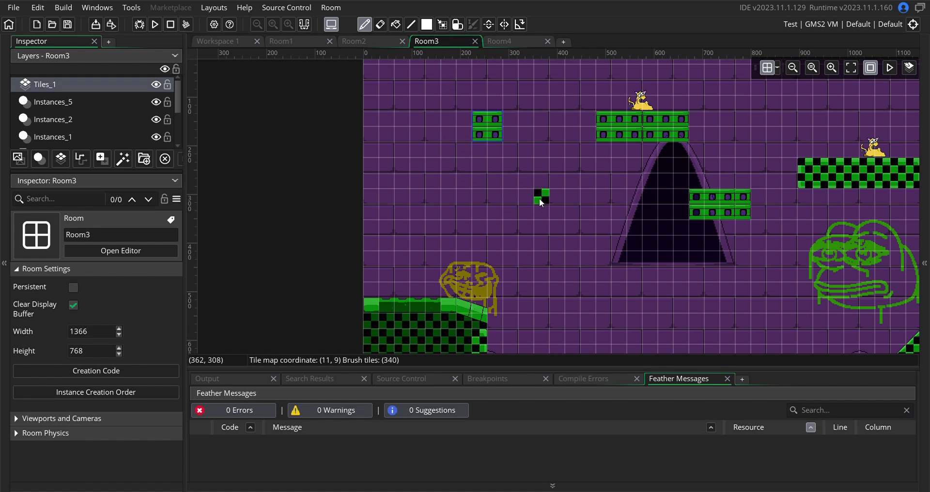
scroll(558, 223, "down", 2)
scroll(571, 226, "down", 2)
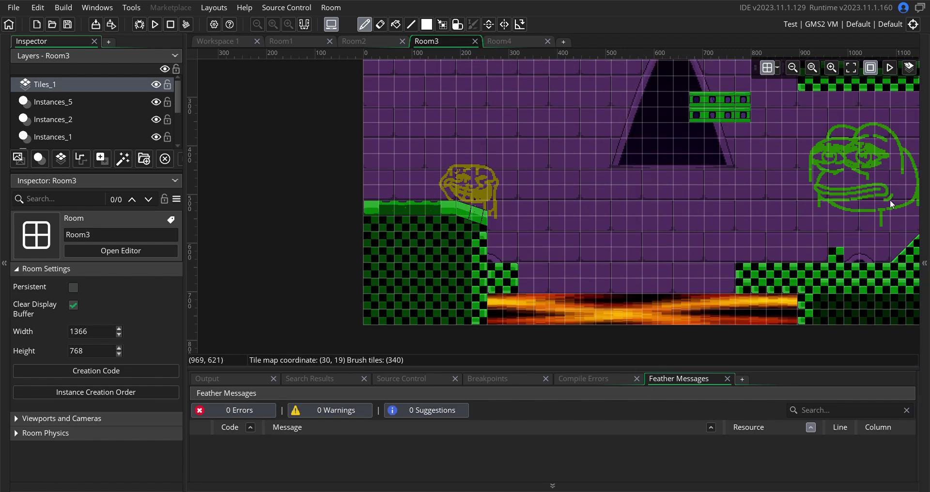
scroll(572, 253, "up", 4)
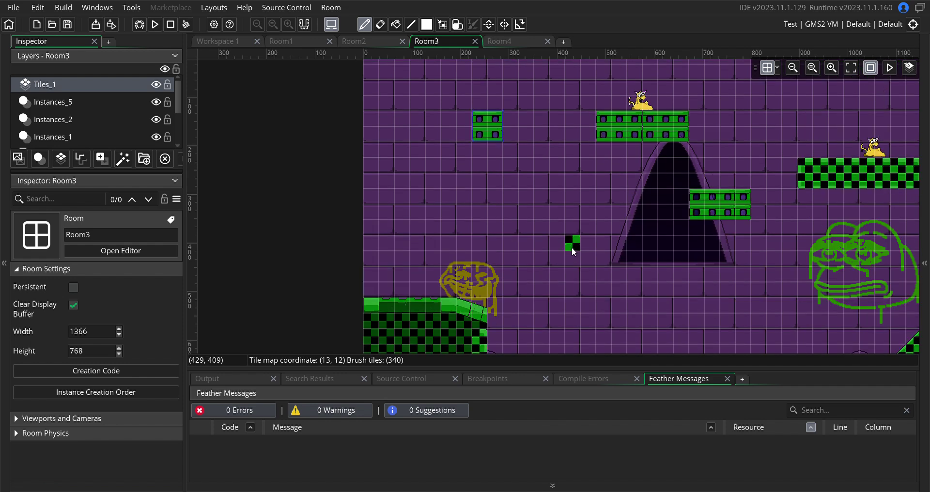